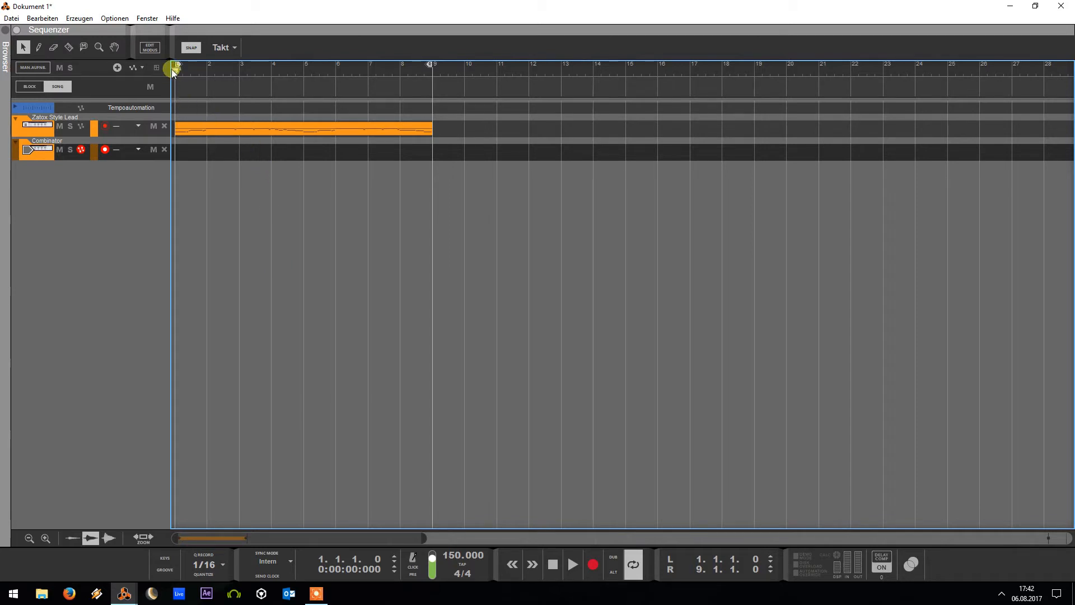
Play the Zatox Style Lead melody and look through the devices inside its Combinator in the rack
key("space")
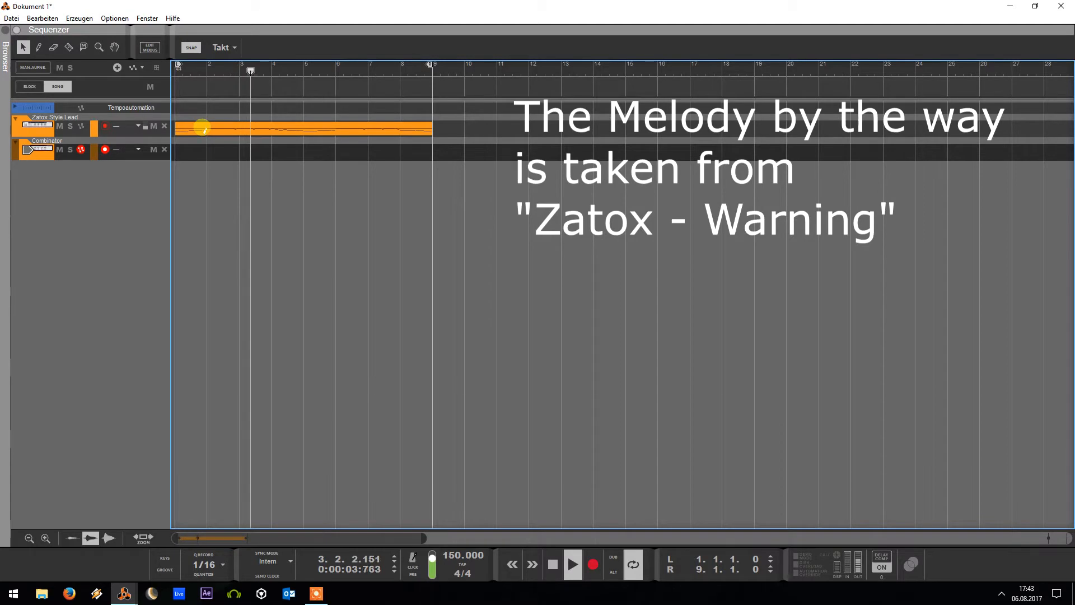
key("alt+Tab")
key("alt+Tab")
left_click(36, 262)
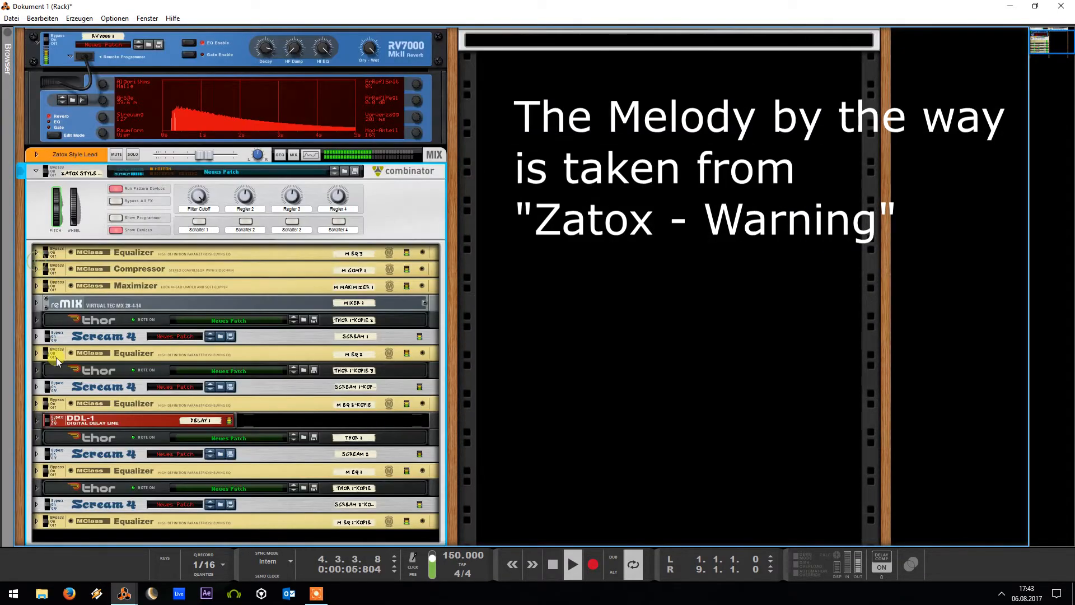
scroll(65, 358, "down", 3)
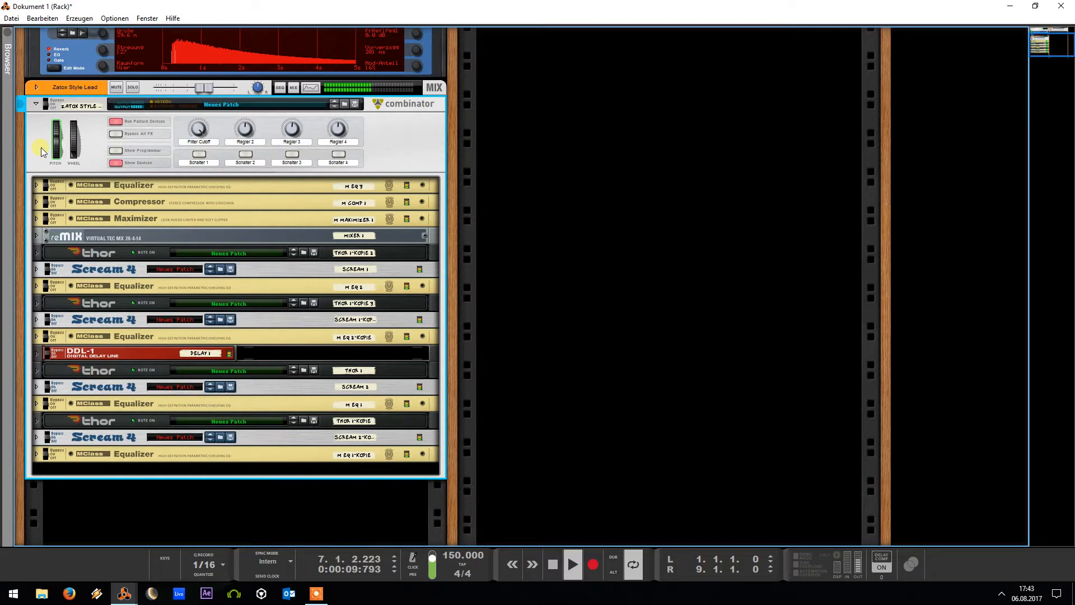
left_click(633, 564)
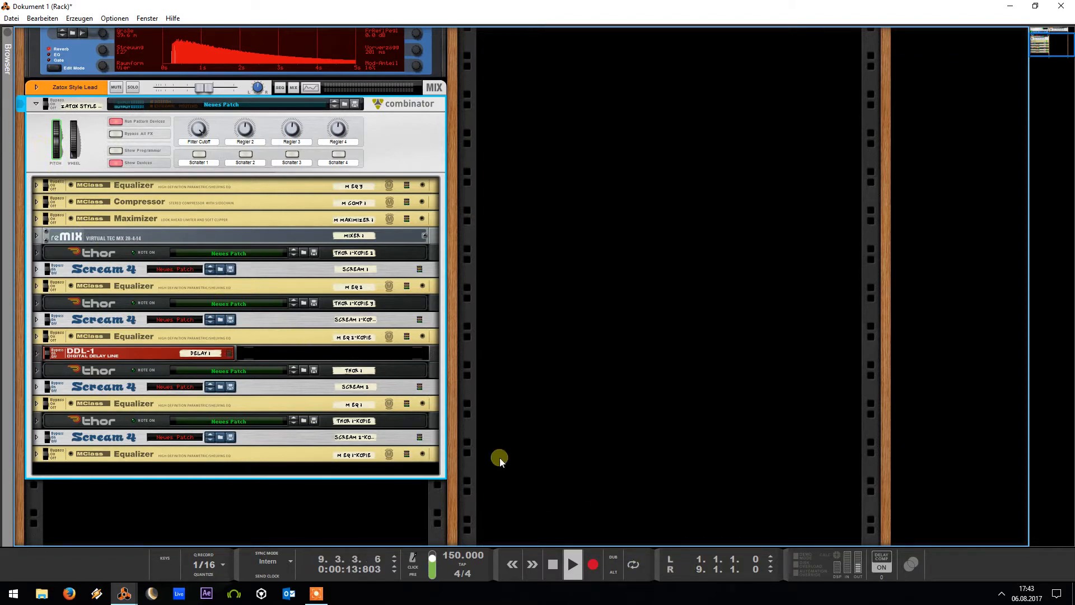
left_click(633, 564)
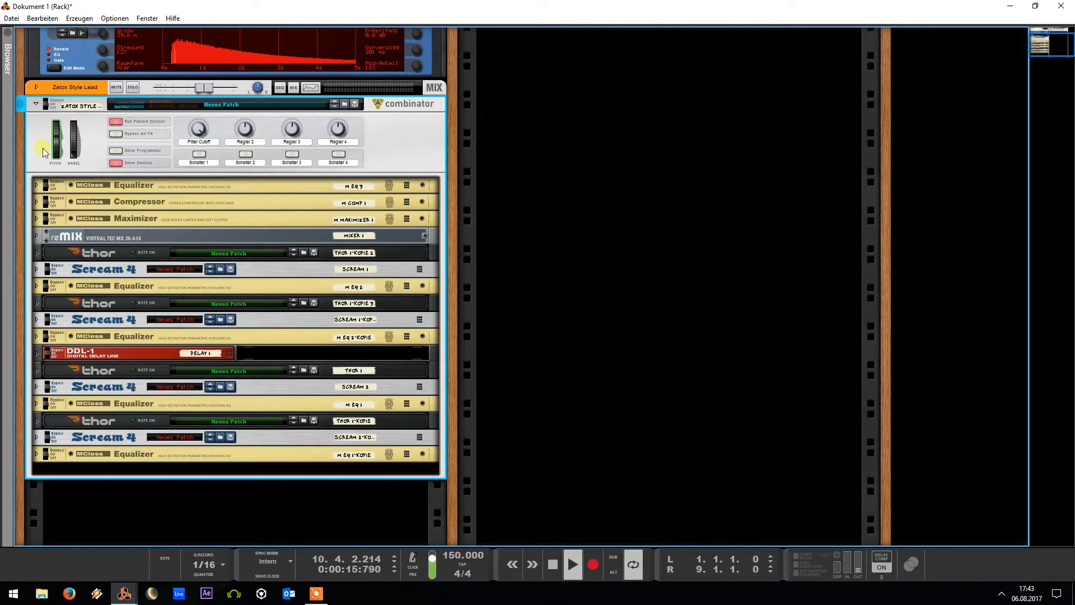
key("space")
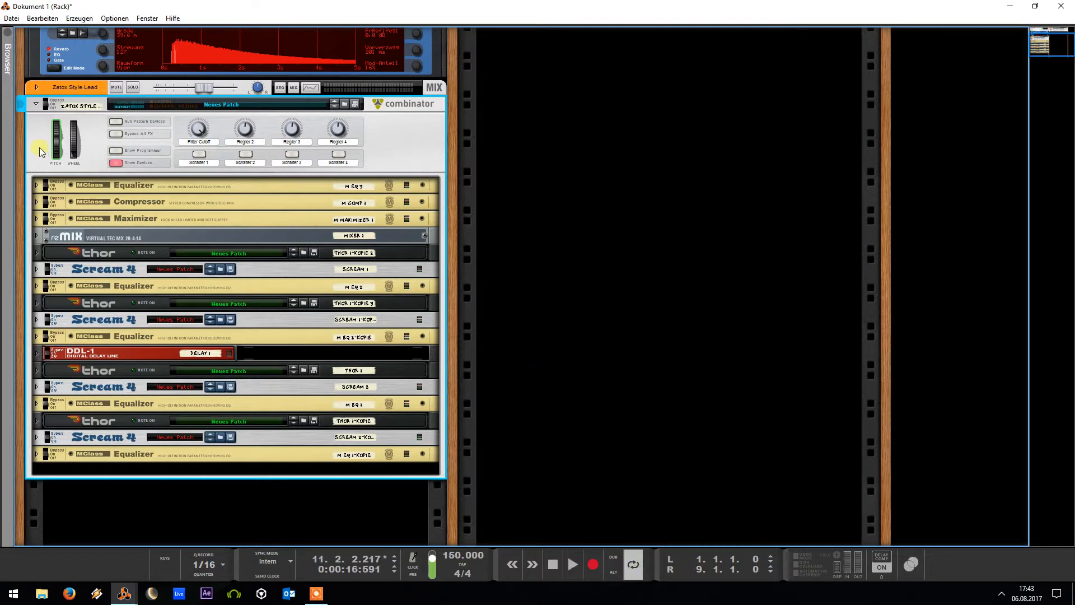
scroll(40, 152, "up", 3)
scroll(40, 152, "down", 2)
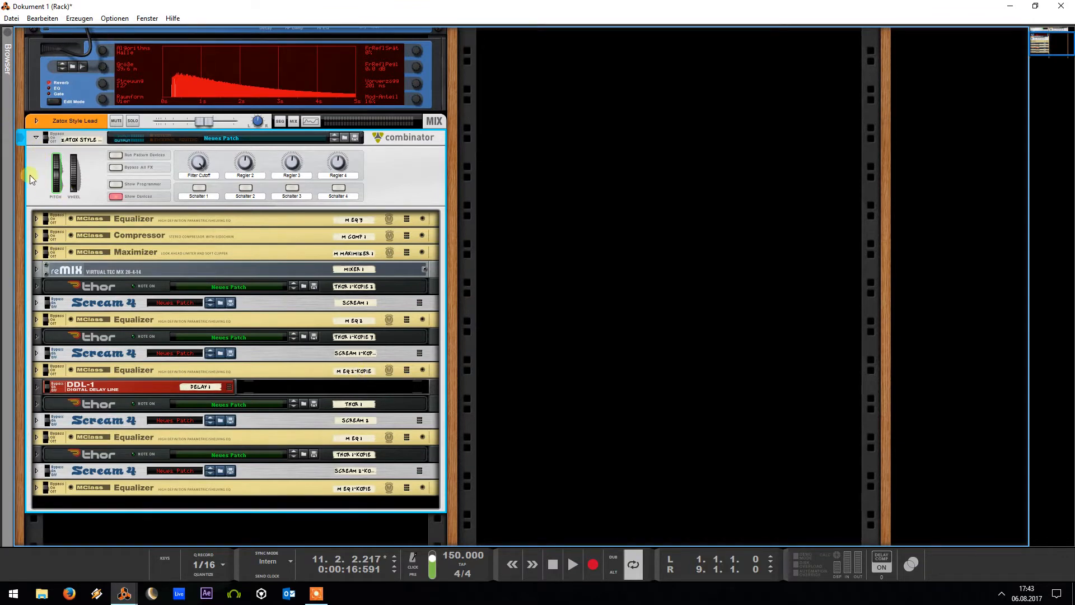
Copy the Zatox Style Lead clip onto the Combinator track at bar 1 and return the playhead to the song start
key("alt+Tab")
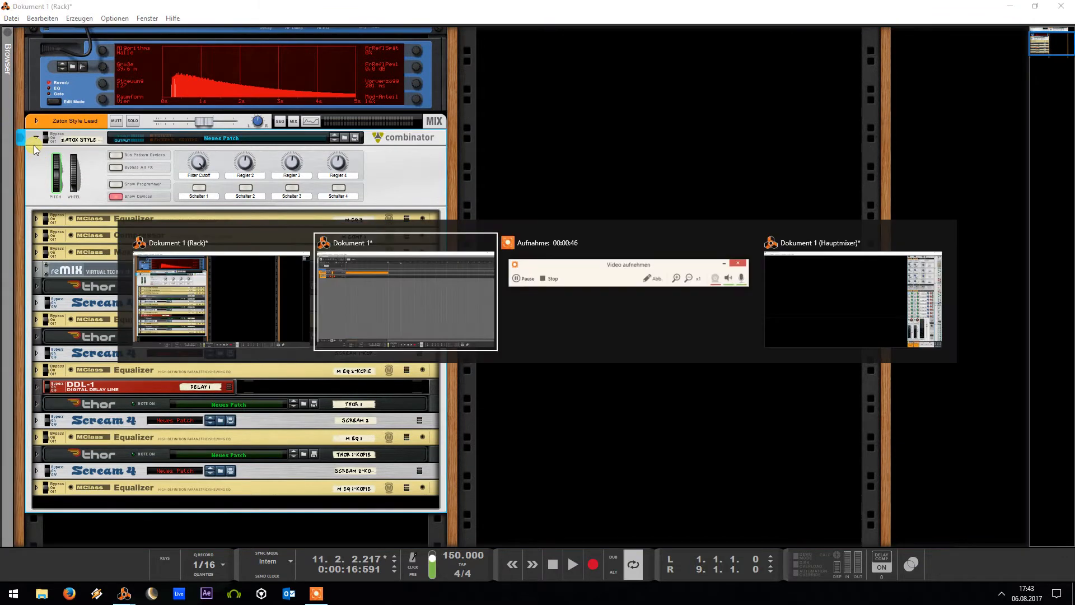
left_click(192, 130)
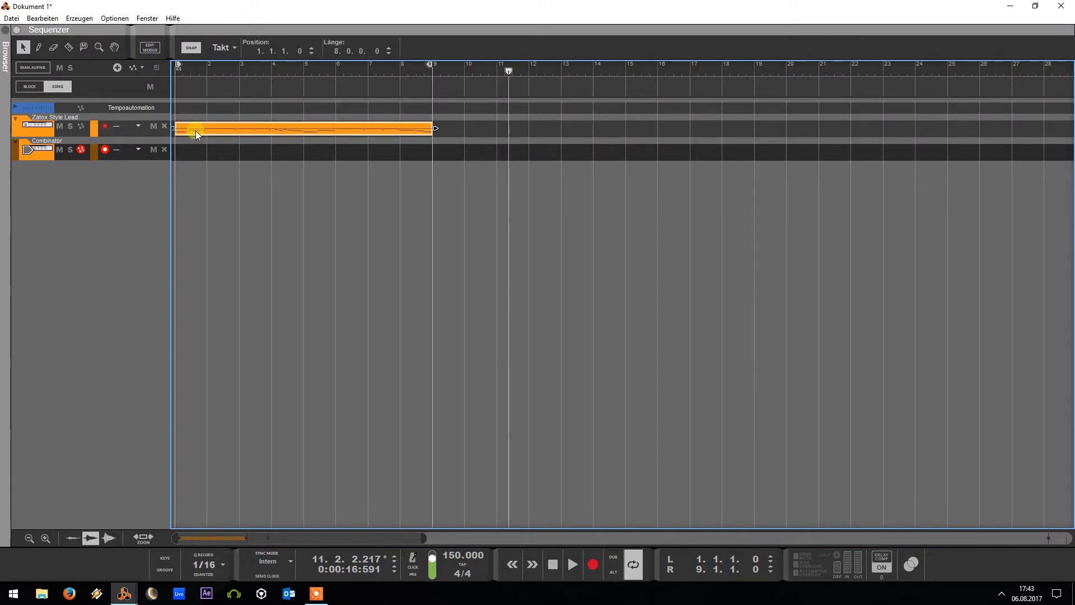
left_click_drag(196, 130, 192, 149, "ctrl")
left_click_drag(207, 67, 190, 71)
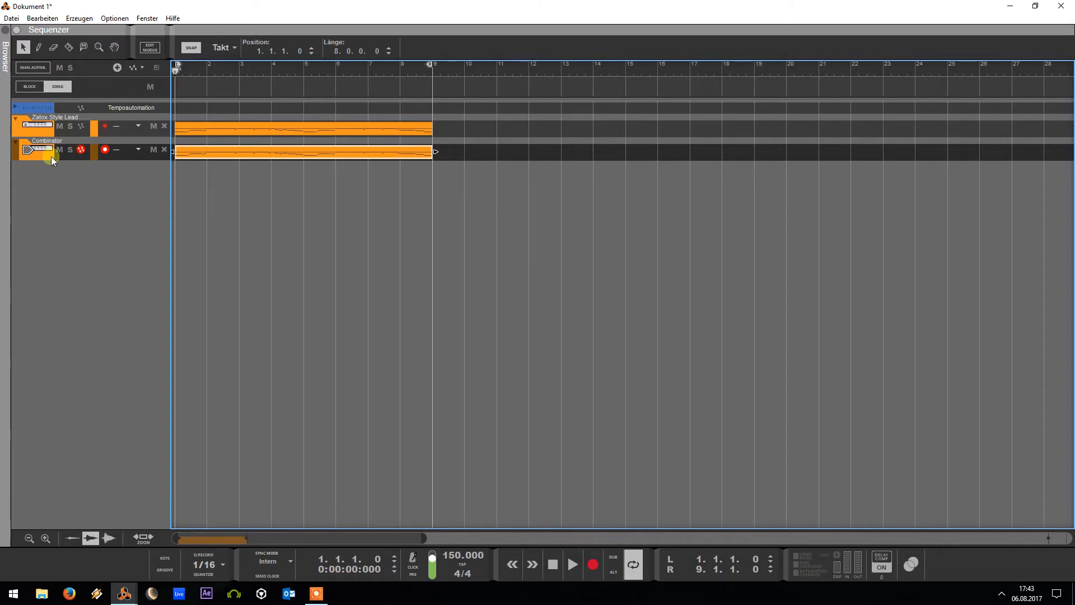
Fold the Zatox Style Lead Combinator in the rack and create a Mixer 14:2 inside the empty Combinator
key("alt+Tab")
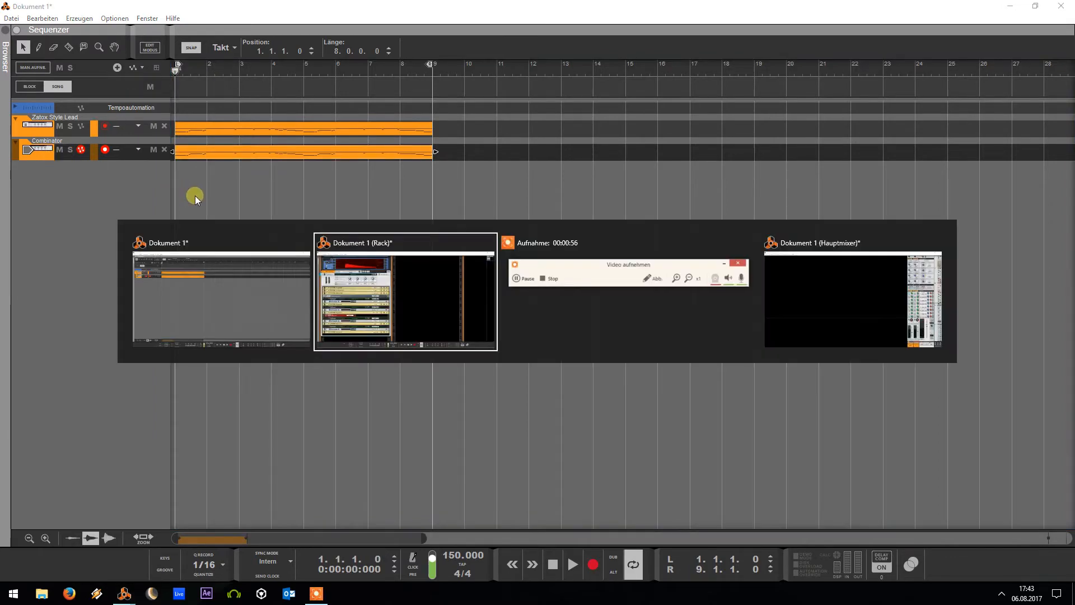
left_click(36, 262)
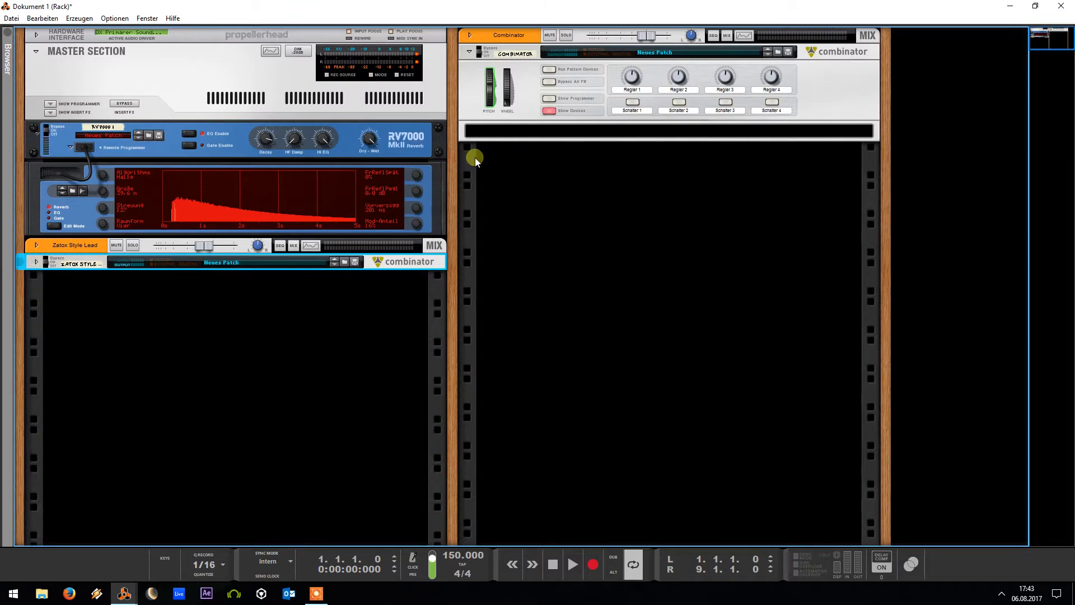
right_click(484, 129)
mouse_move(561, 286)
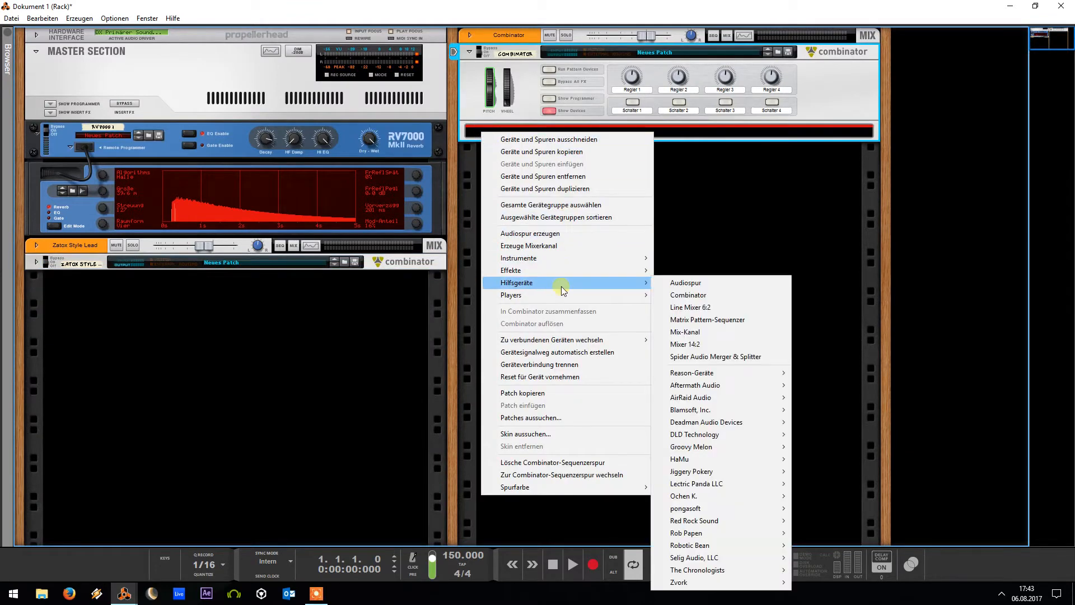
left_click(706, 344)
Cable the mixer's stereo Master Out to the Combinator's From Devices inputs on the back of the rack
key("Tab")
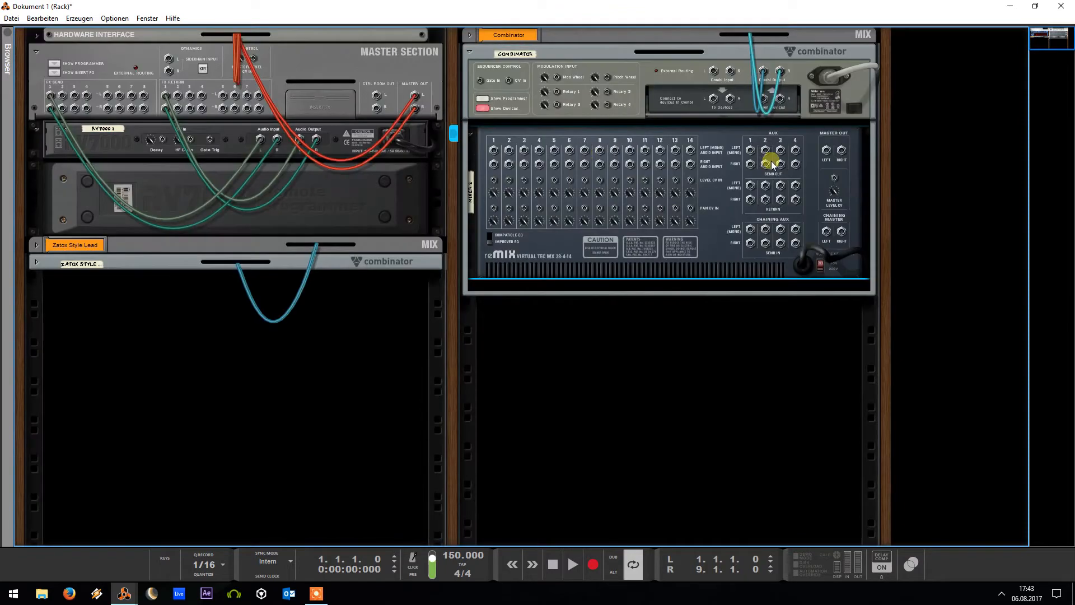
left_click_drag(826, 151, 763, 105)
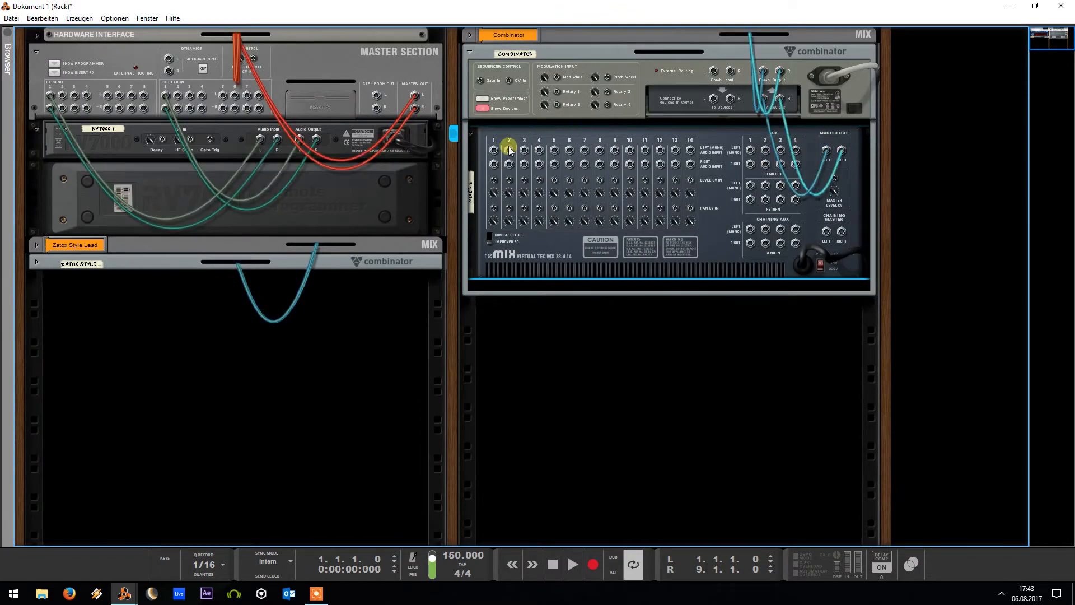
key("Tab")
Add a Thor Polysonic Synthesizer under the mixer and set its pitch bend range to 12
right_click(477, 148)
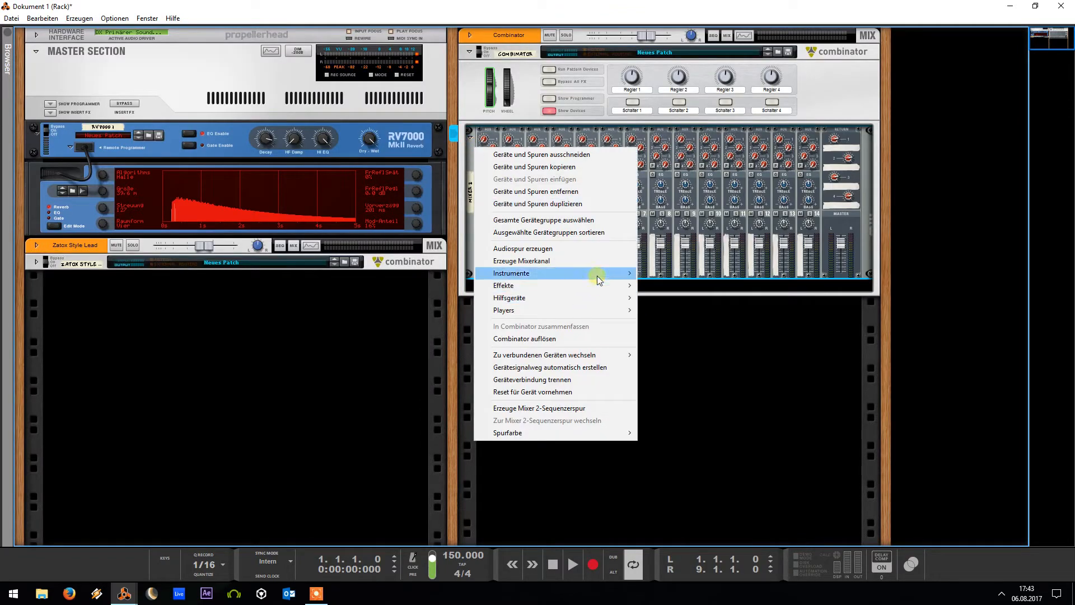
mouse_move(597, 274)
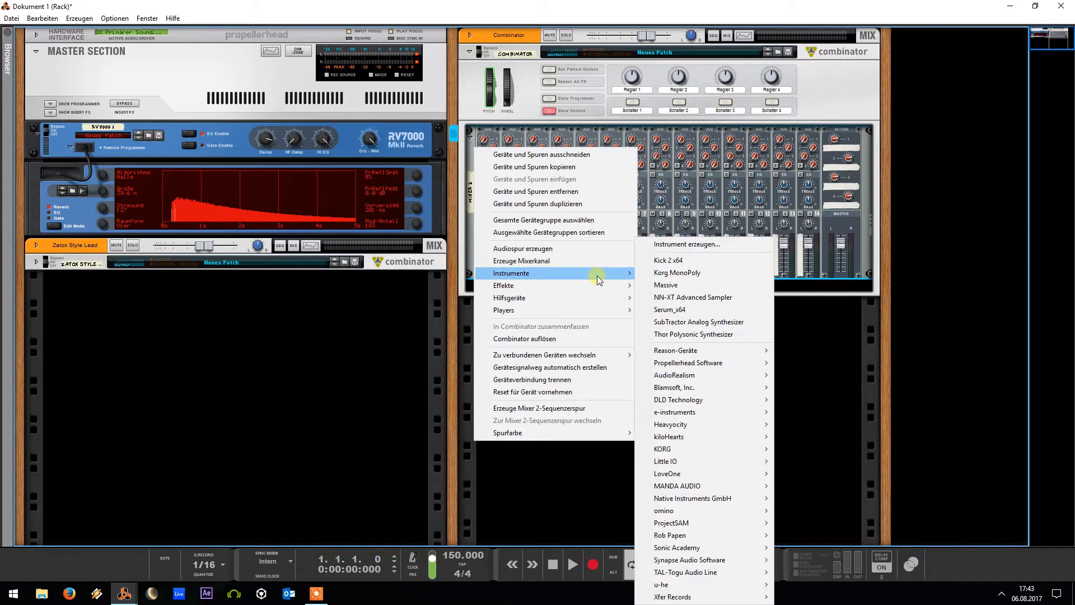
left_click(701, 336)
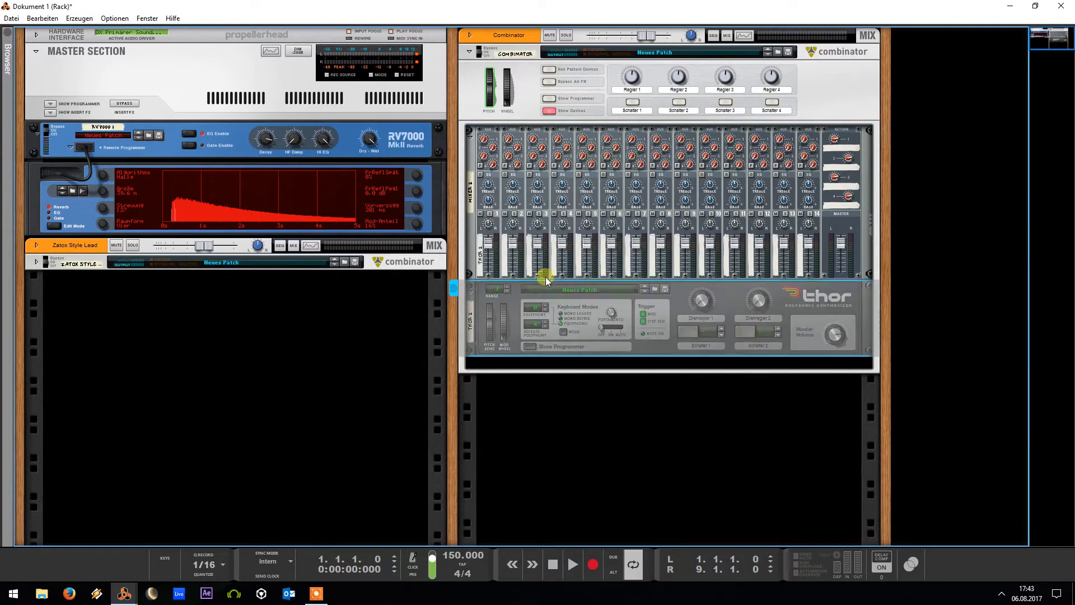
left_click(508, 287)
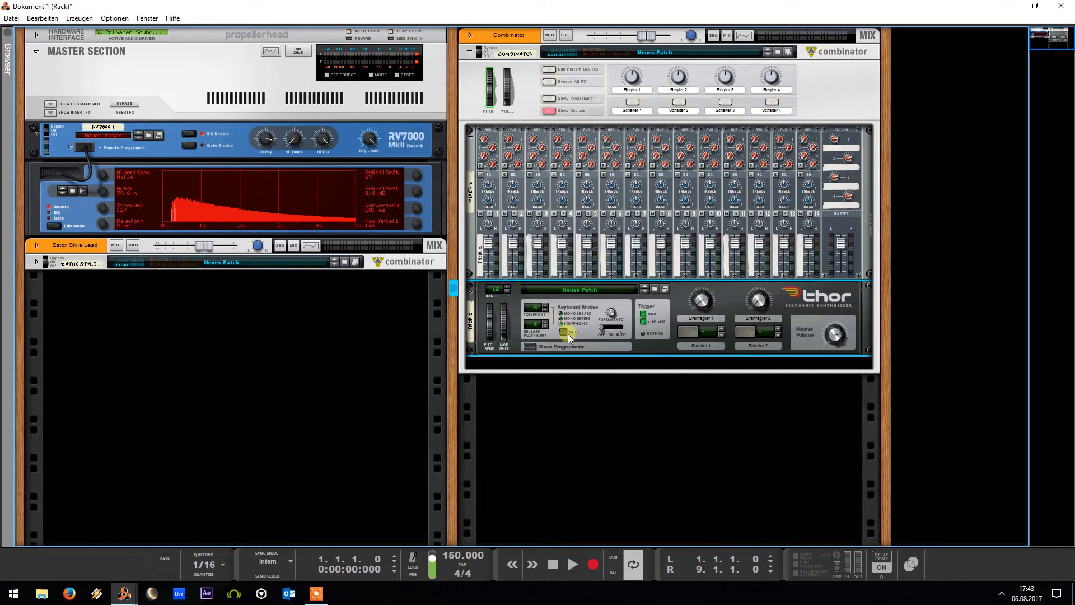
Show Thor's programmer and shorten the decay of the filter envelope
left_click(527, 346)
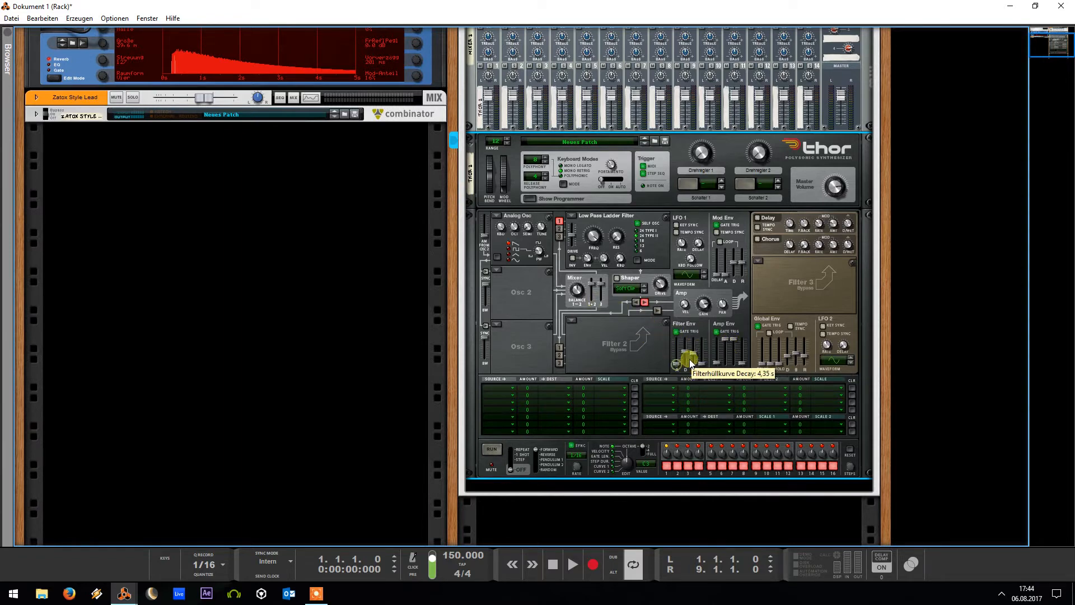
left_click_drag(689, 356, 687, 371)
left_click_drag(683, 374, 684, 378)
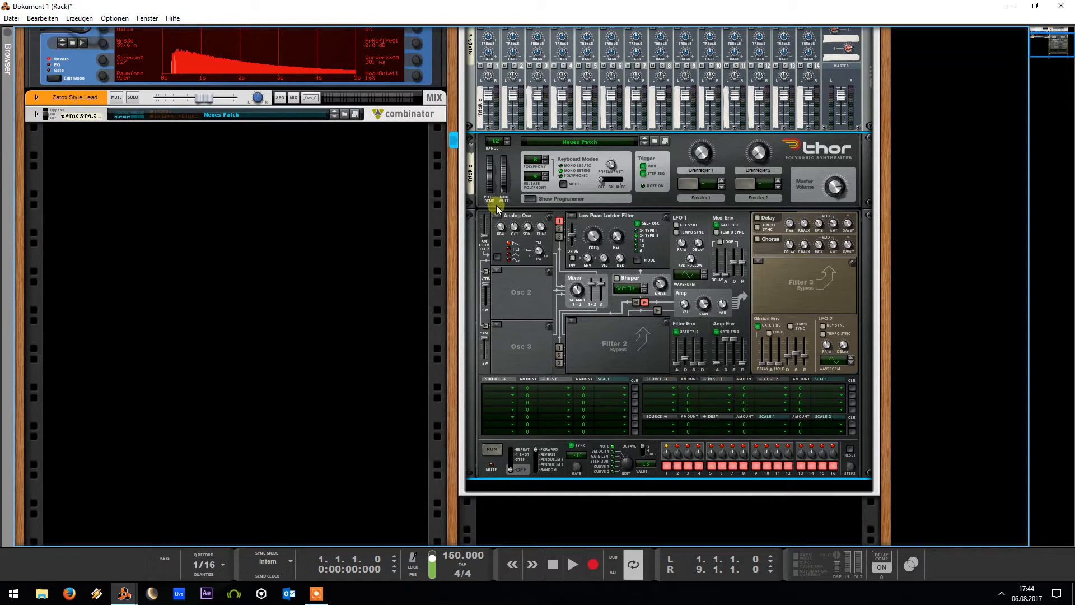
Route all three Thor oscillators into filter 1 and set each of them to the Multi-Oscillator type
left_click(558, 236)
left_click(497, 216)
left_click(519, 276)
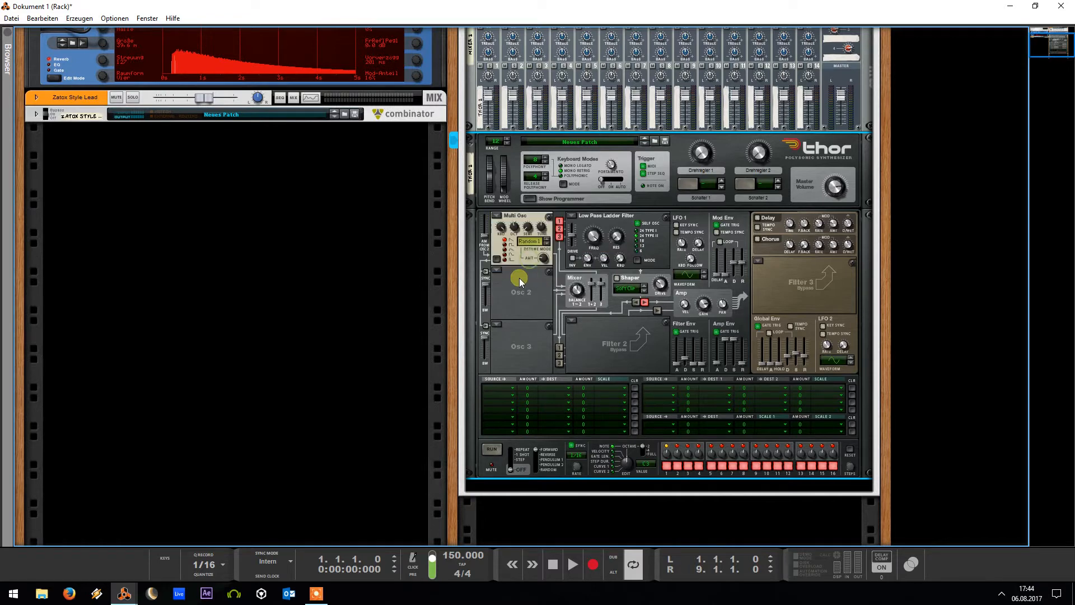
left_click(496, 271)
left_click(516, 332)
left_click(496, 325)
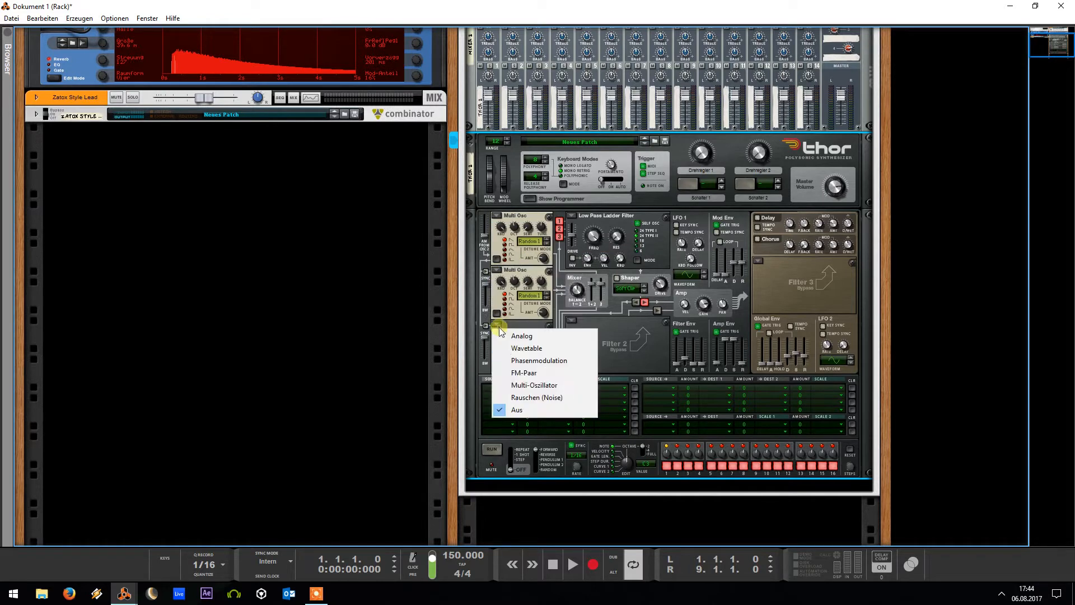
left_click(518, 386)
Mute the Zatox Style Lead track, play the new Combinator part and return to the rack's Thor
scroll(513, 190, "up", 3)
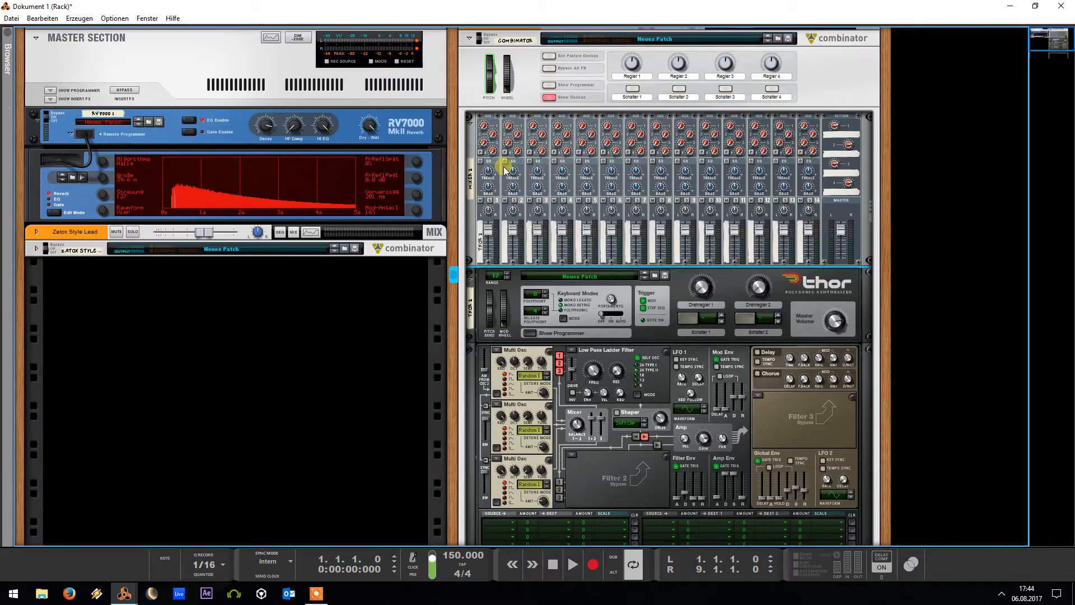
scroll(513, 190, "down", 2)
key("alt+Tab")
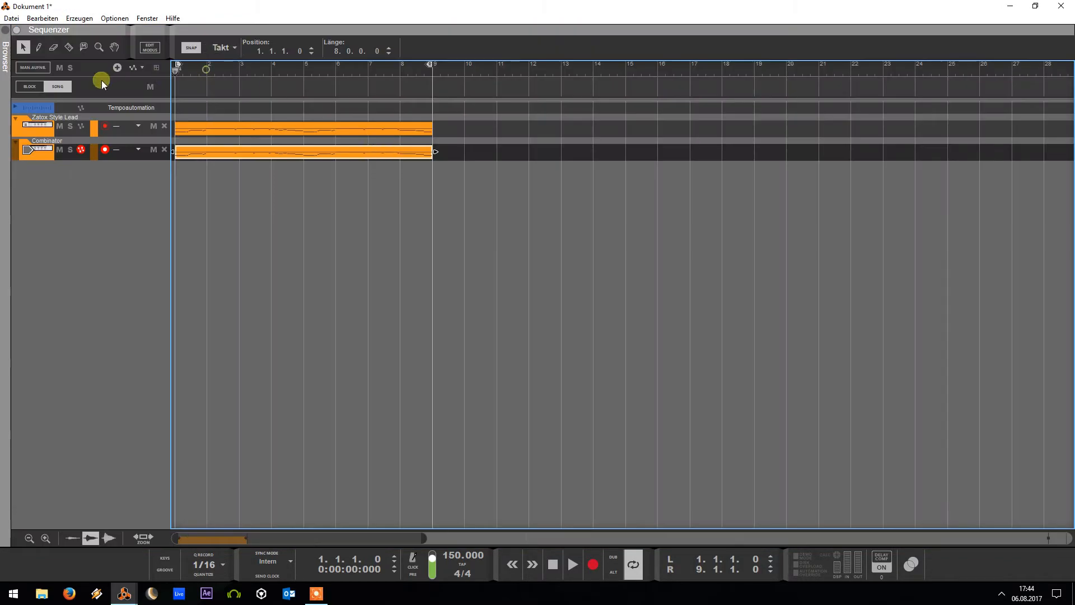
left_click(60, 127)
key("space")
key("alt+Tab")
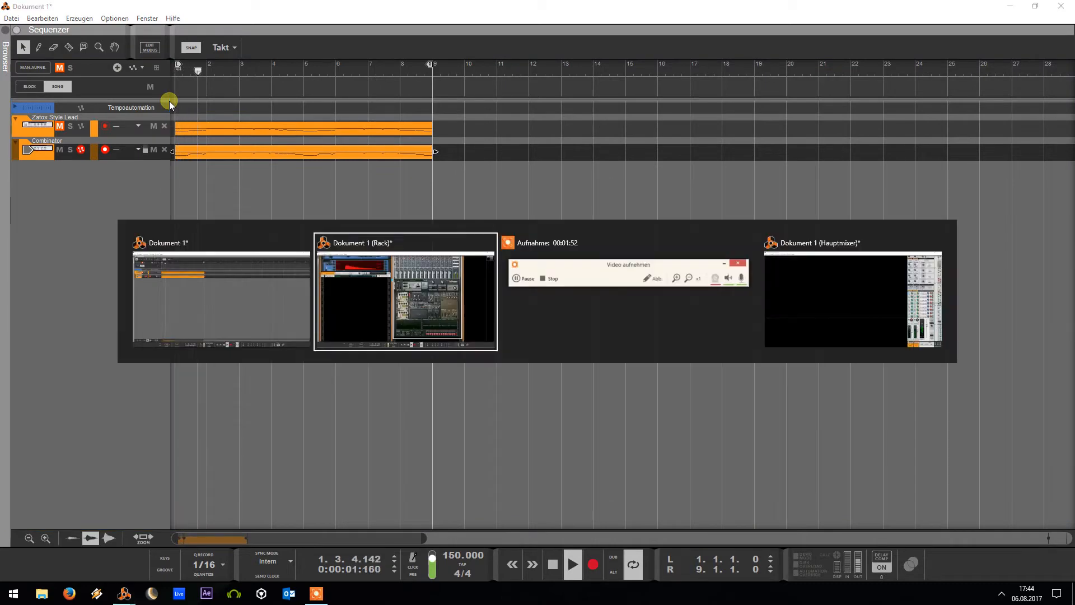
scroll(521, 305, "down", 1)
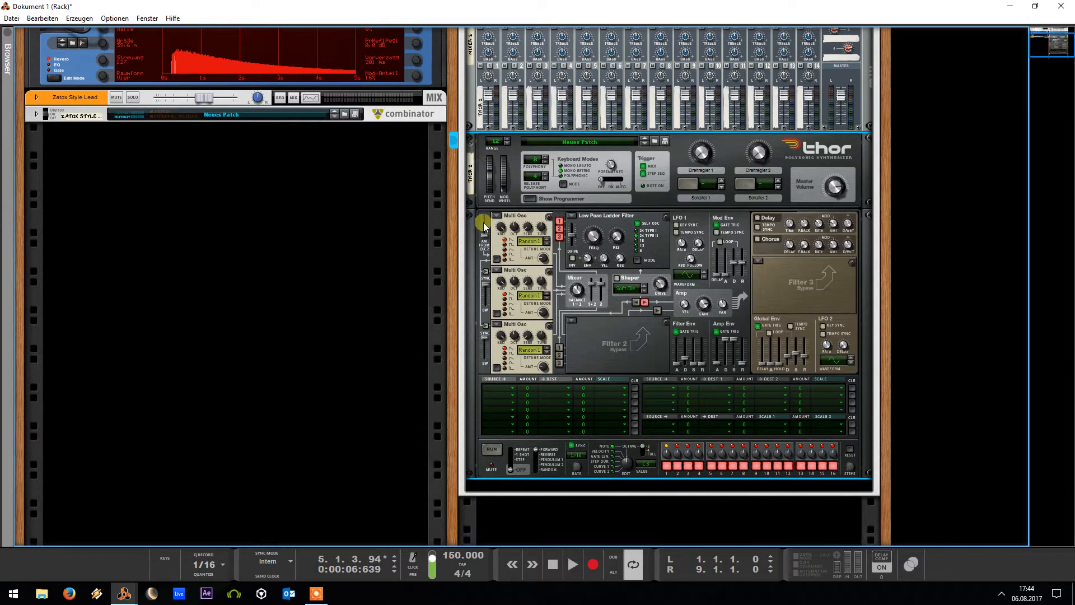
Set the detune mode of all three Multi oscillators to Random 2 and adjust oscillator 1's detune amount
mouse_move(545, 258)
left_click(546, 243)
left_click(547, 297)
left_click(547, 354)
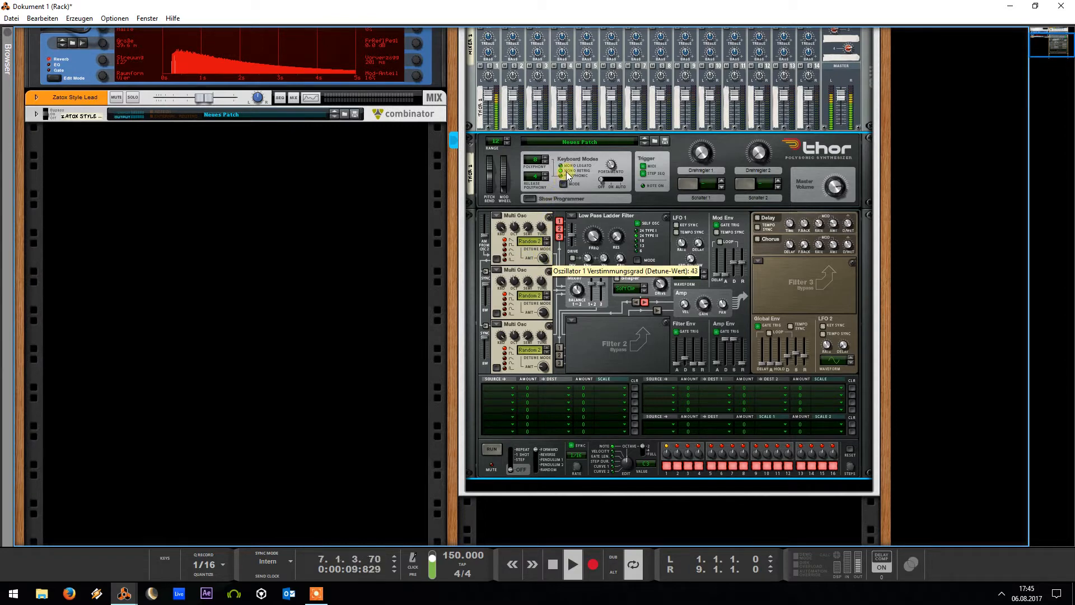
left_click_drag(562, 260, 572, 219)
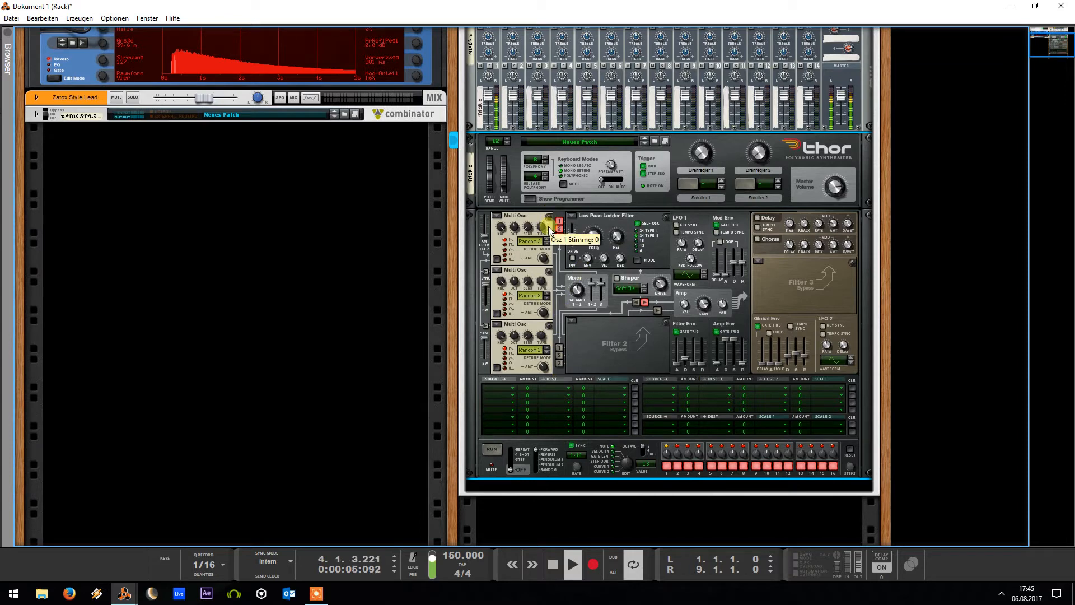
Raise the fine tuning of Thor's oscillators 1, 2 and 3
left_click_drag(549, 226, 553, 209)
left_click_drag(541, 281, 556, 188)
left_click_drag(541, 336, 587, 123)
Duplicate the Thor synthesizer and cable the copy's audio output to mixer channel 4
right_click(515, 154)
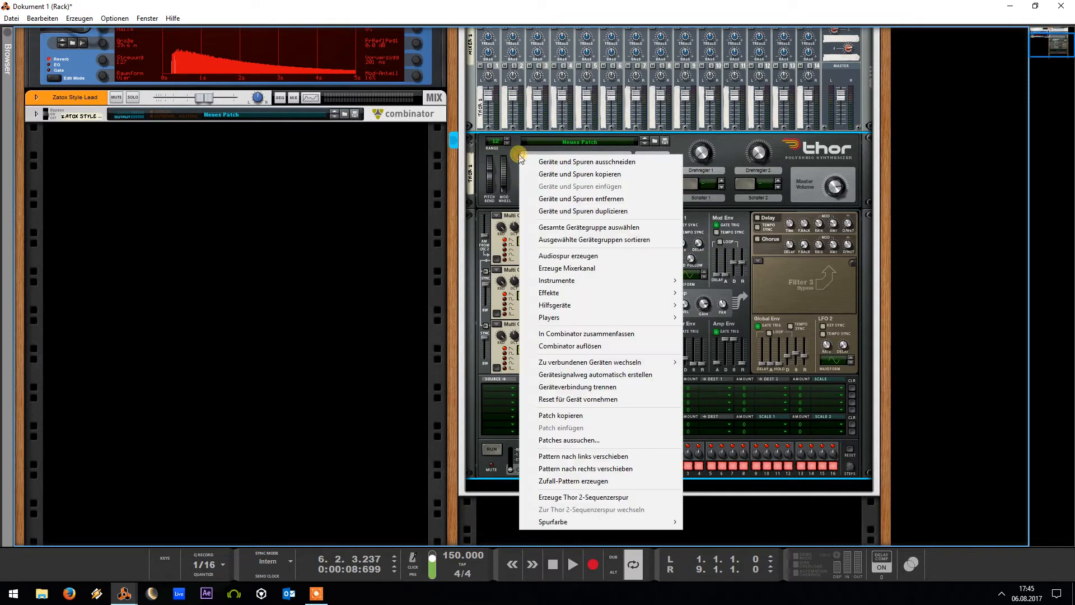
left_click(543, 211)
key("Tab")
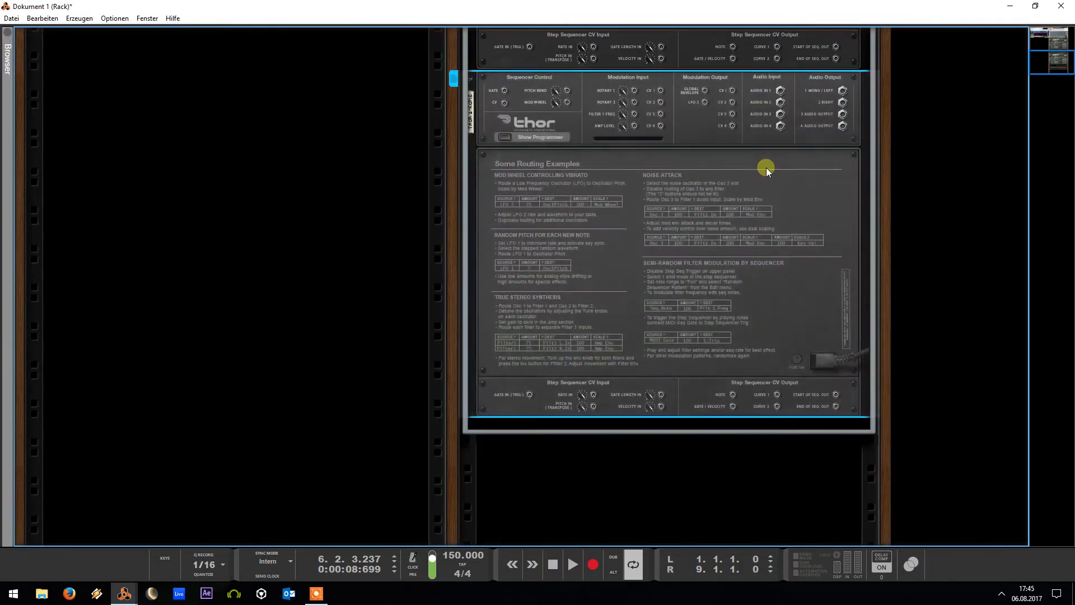
left_click_drag(843, 92, 539, 150)
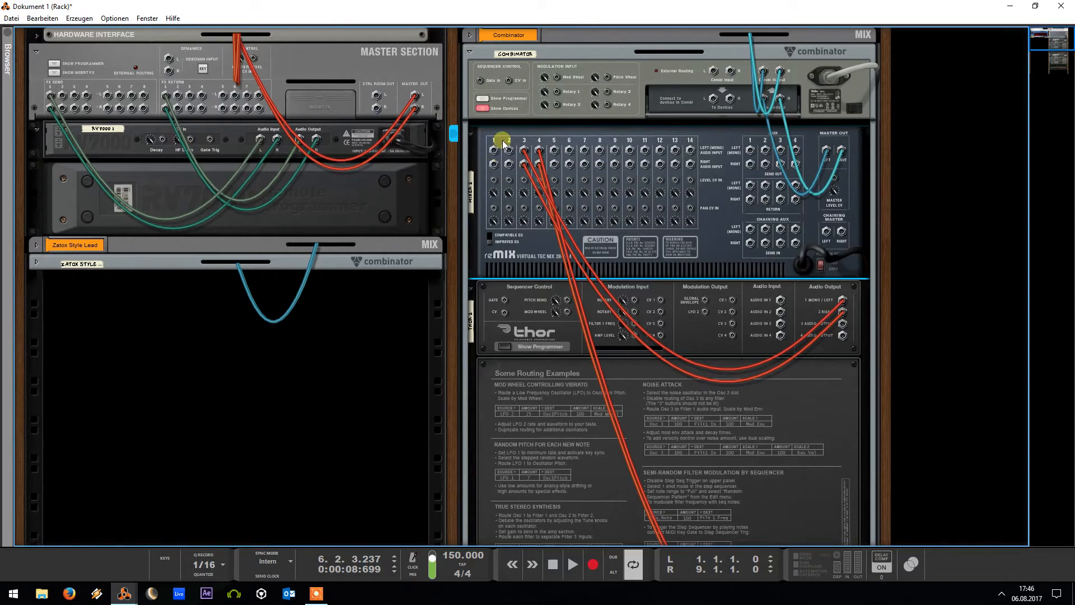
key("Tab")
scroll(504, 246, "down", 3)
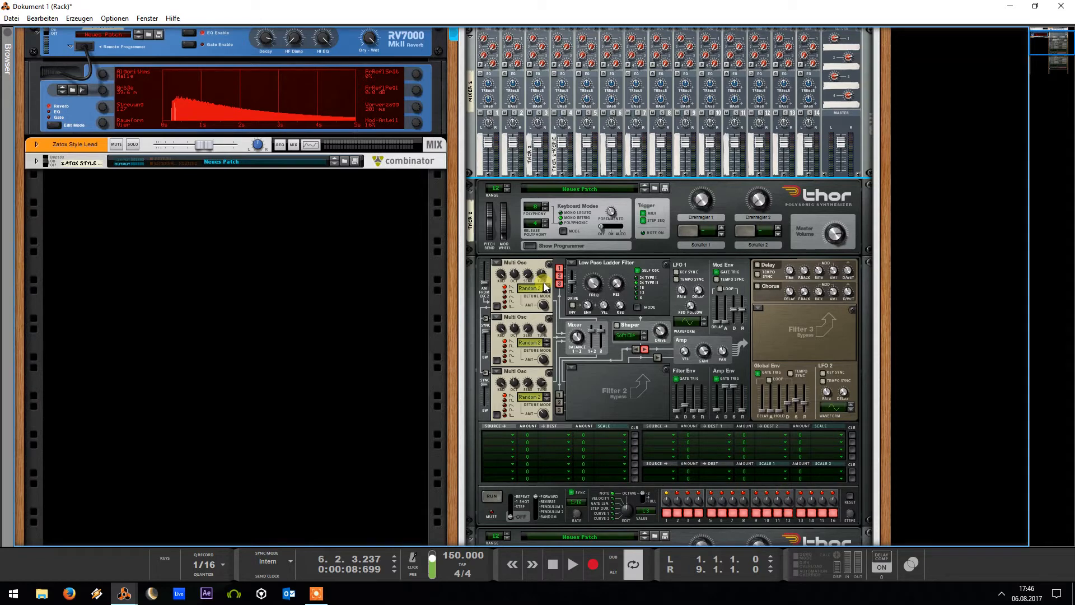
scroll(507, 177, "up", 2)
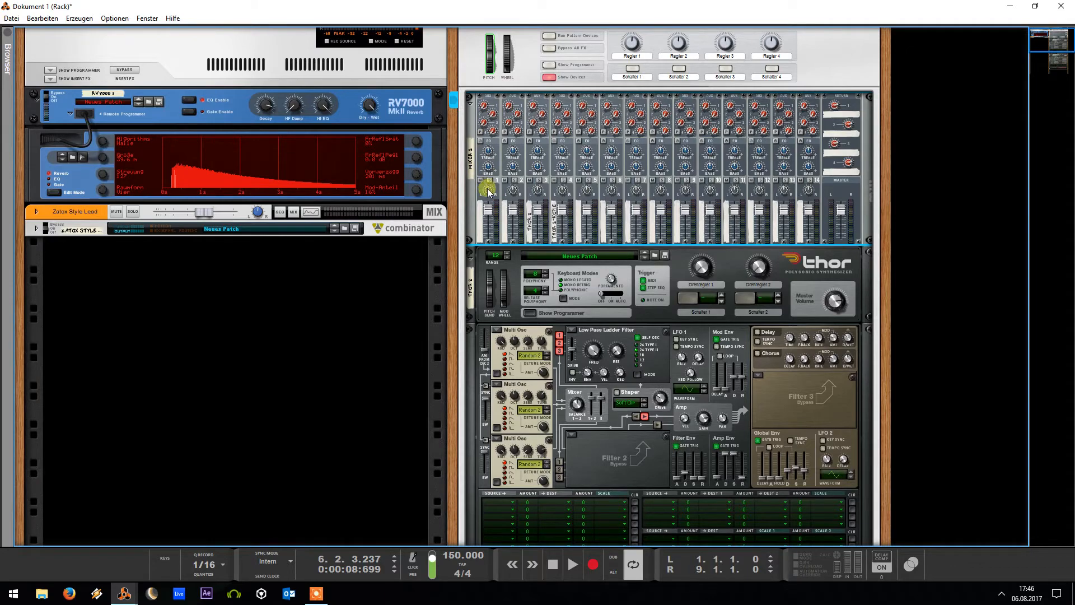
scroll(512, 179, "down", 4)
scroll(514, 184, "down", 8)
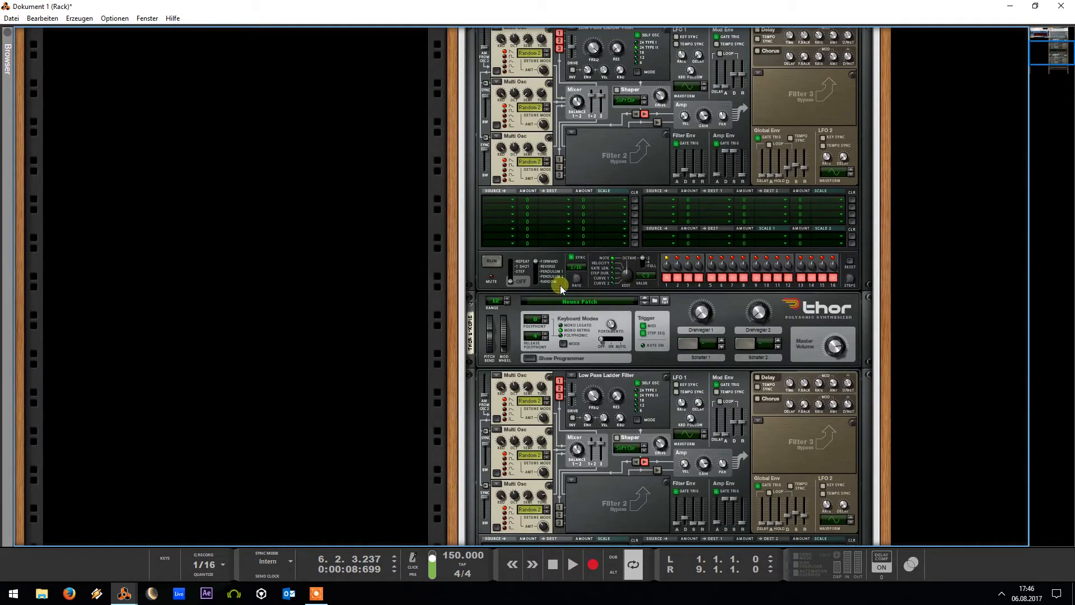
Lower the fine tuning of oscillators 1, 2 and 3 in the duplicated Thor and play the part
left_click(540, 267)
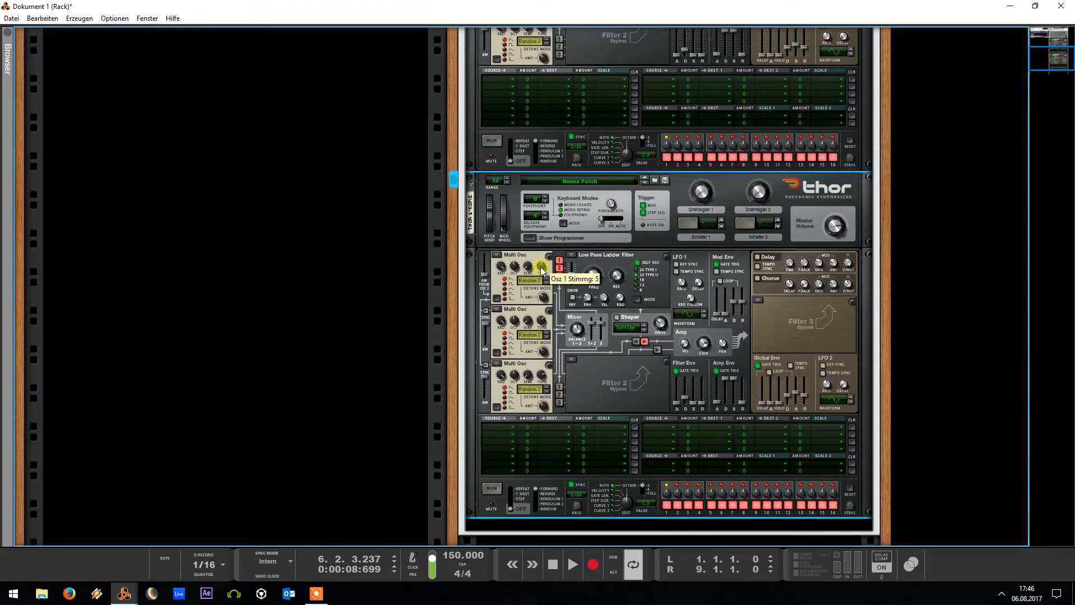
left_click_drag(541, 267, 529, 322)
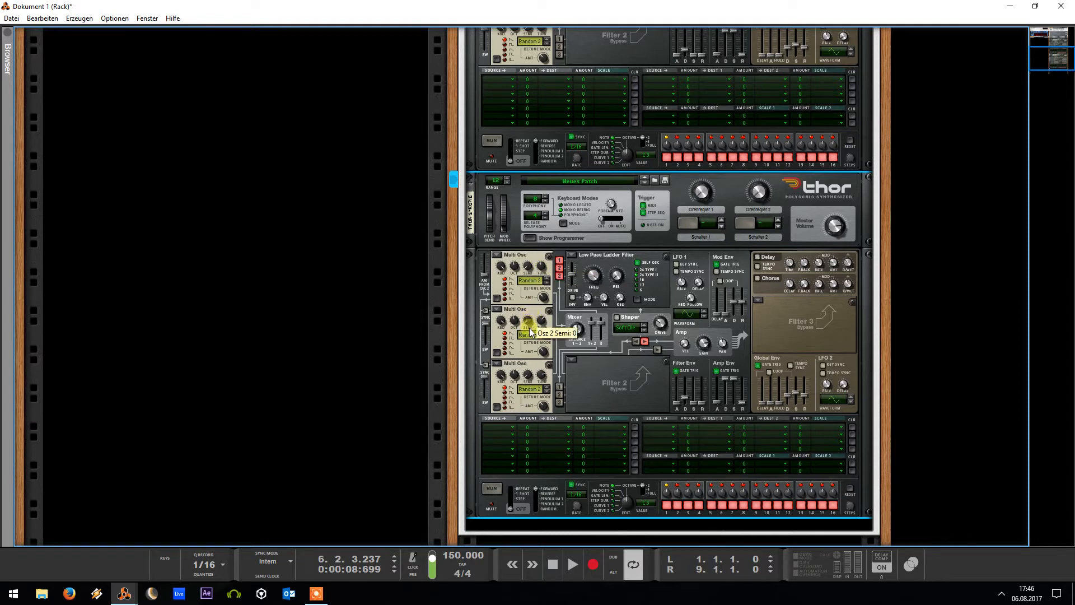
left_click_drag(542, 323, 524, 428)
left_click_drag(541, 375, 530, 410)
left_click_drag(525, 452, 521, 496)
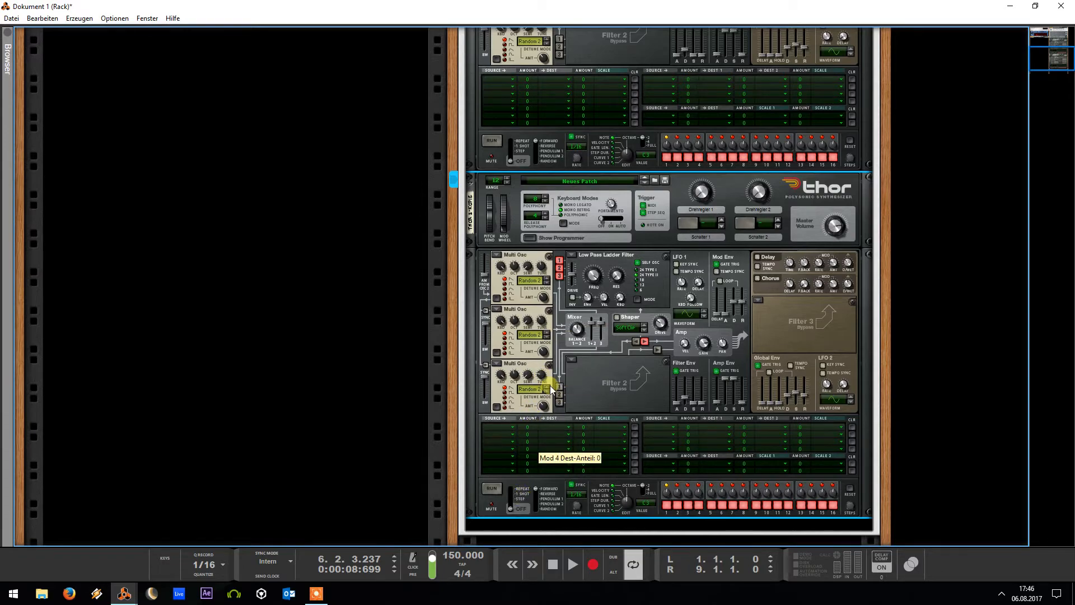
scroll(559, 334, "up", 10)
left_click(525, 242)
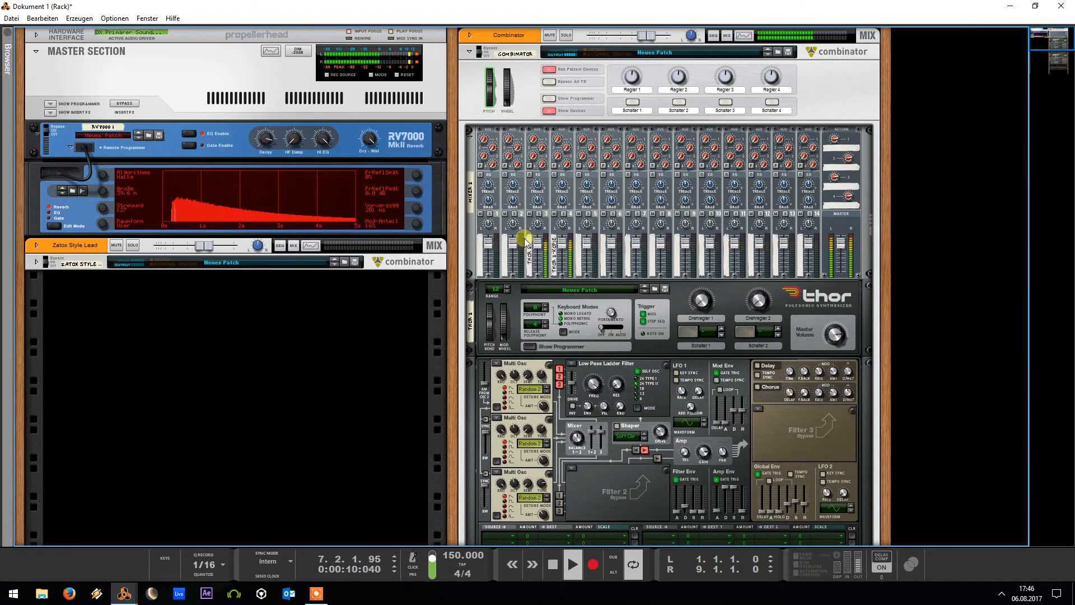
Add a Scream 4 Distortion effect to the first Thor
scroll(539, 266, "down", 3)
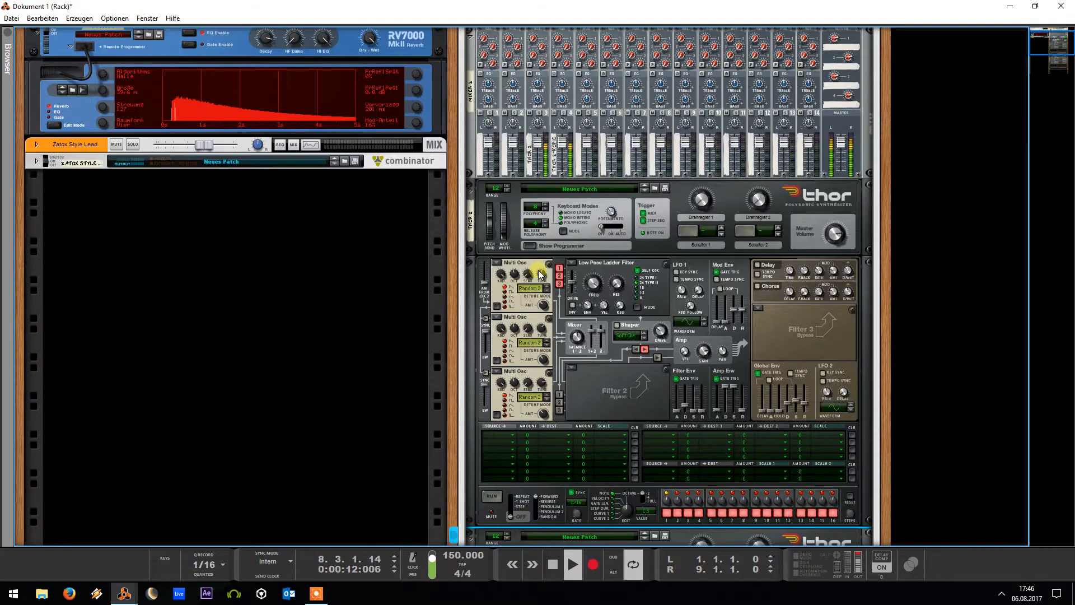
right_click(481, 203)
mouse_move(582, 340)
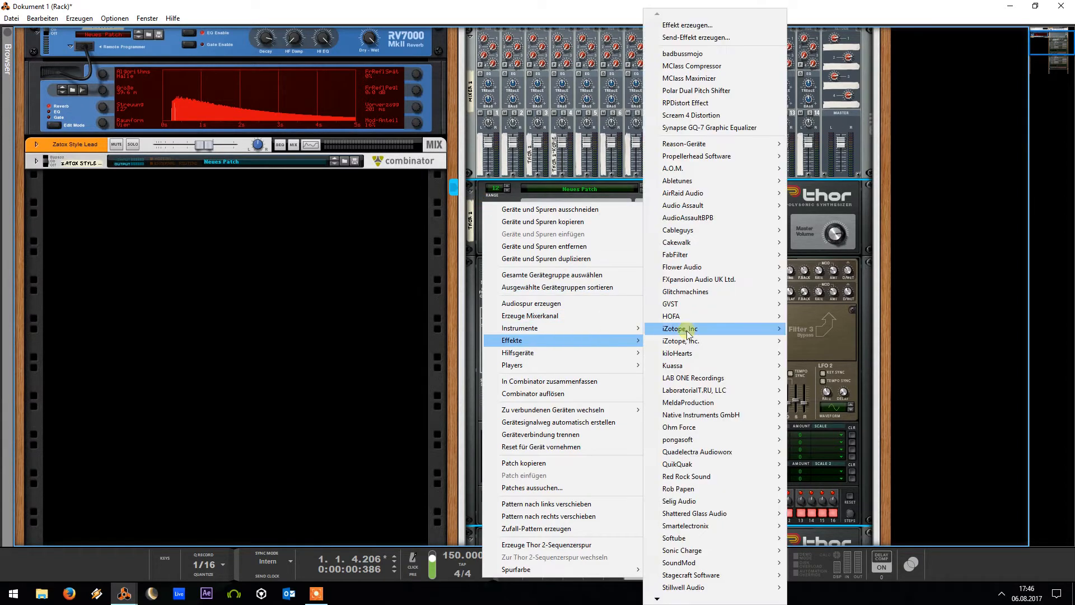
left_click(719, 116)
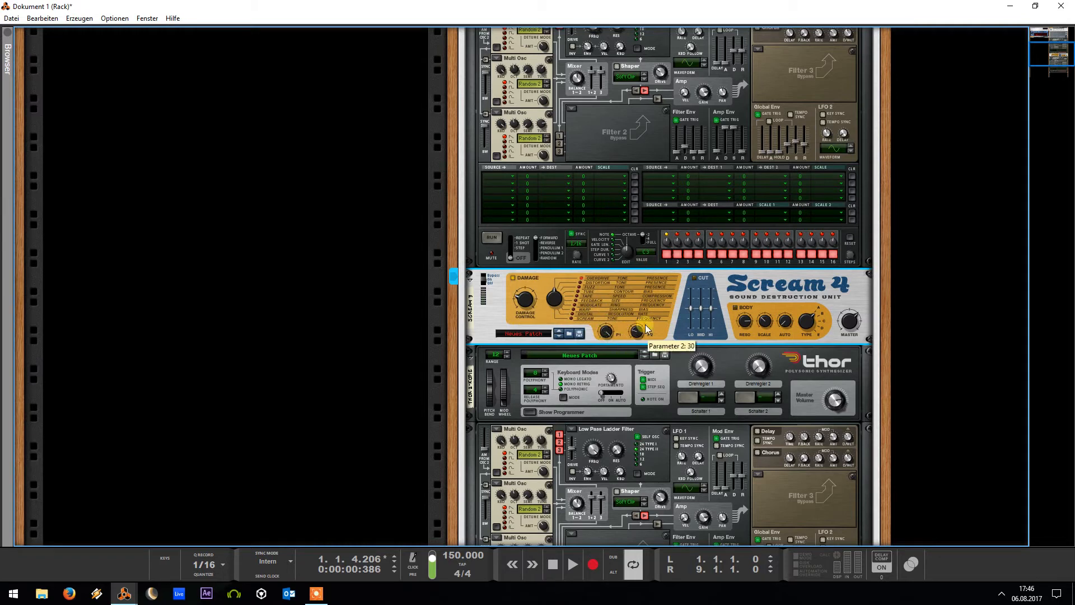
Set the Scream 4's Damage Control to 28 during playback and toggle its Body section
scroll(562, 291, "up", 3)
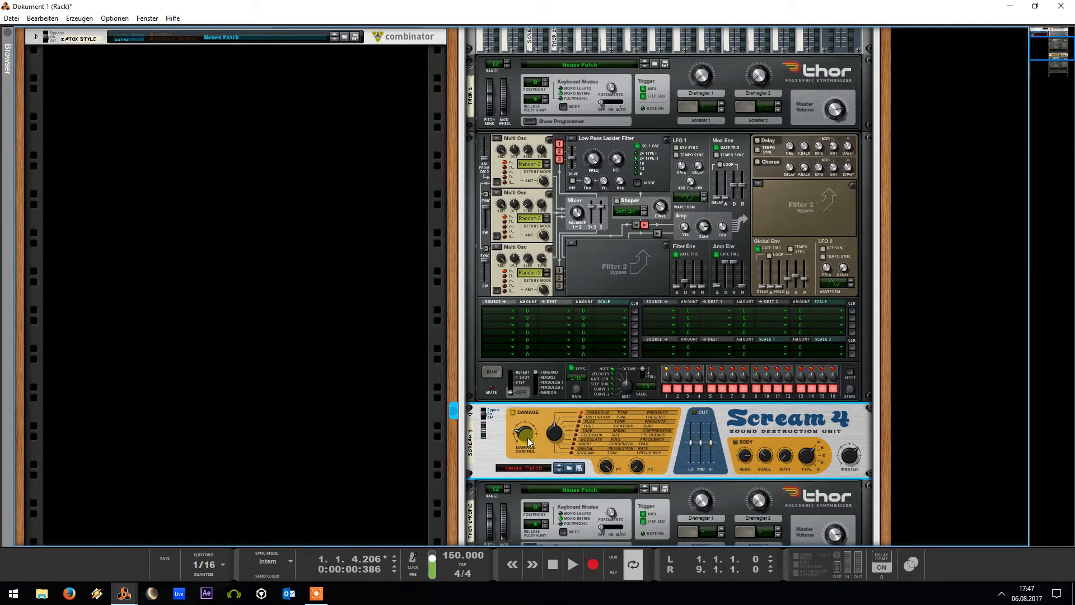
key("space")
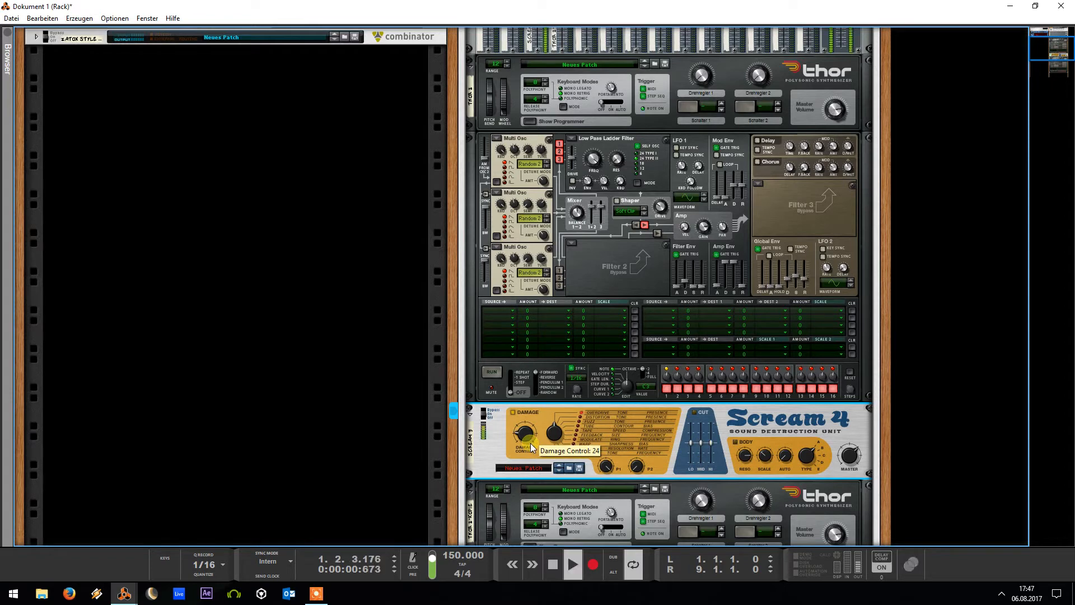
left_click_drag(531, 447, 532, 418)
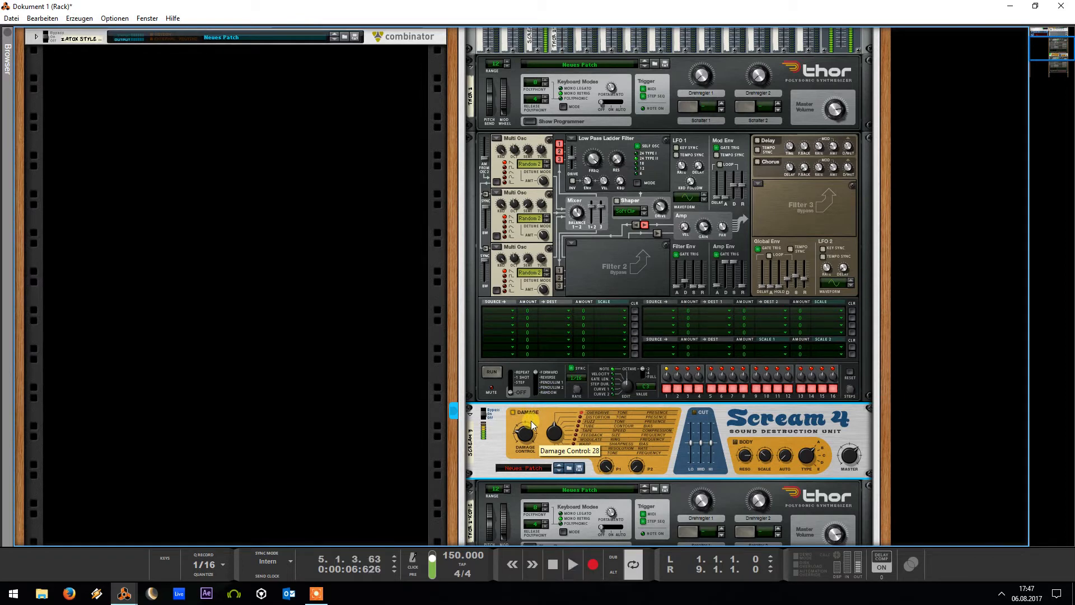
left_click(736, 442)
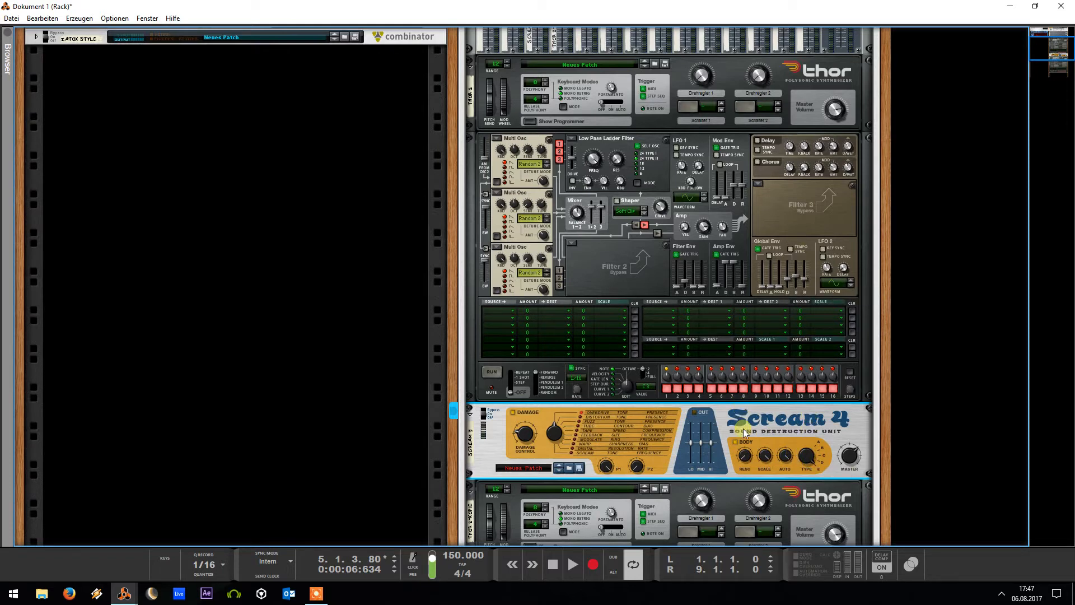
key("space")
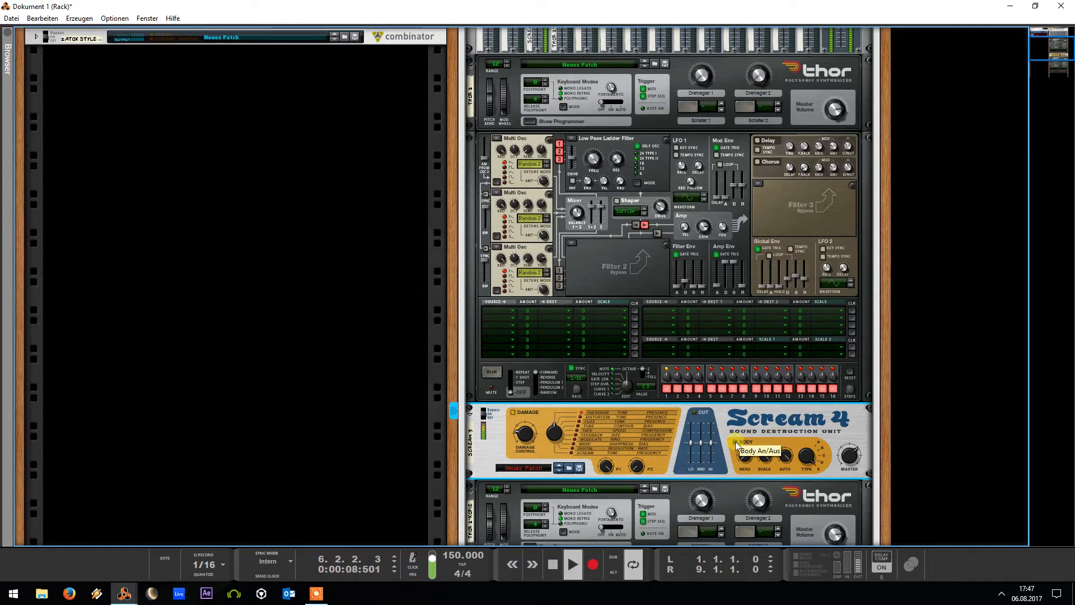
Duplicate the Scream 4 below the second Thor and check the copy's cabling on the rack's rear side
scroll(469, 382, "down", 3)
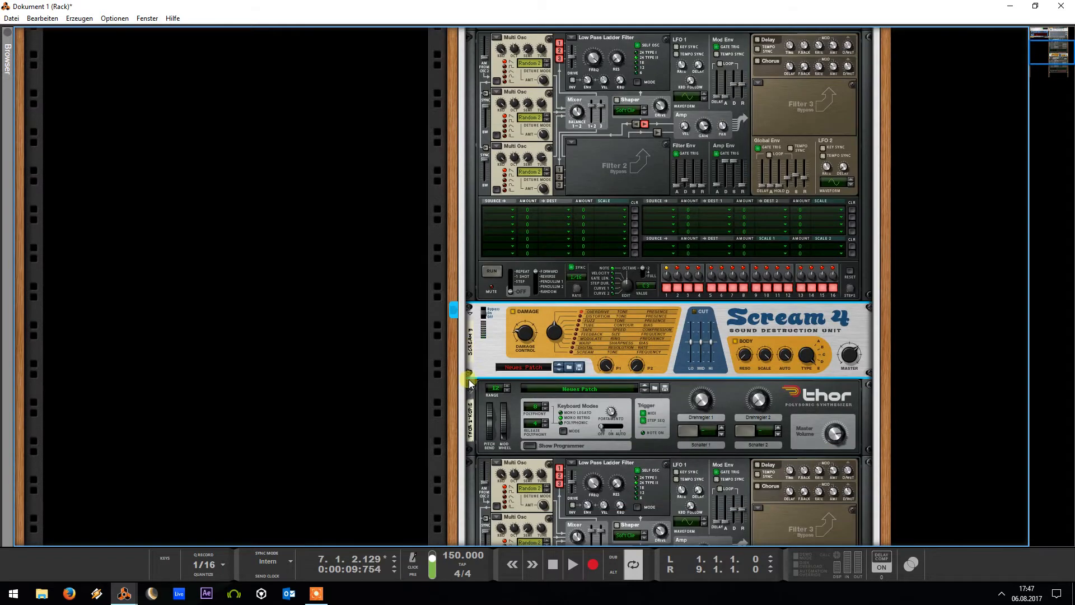
right_click(499, 342)
left_click(493, 353)
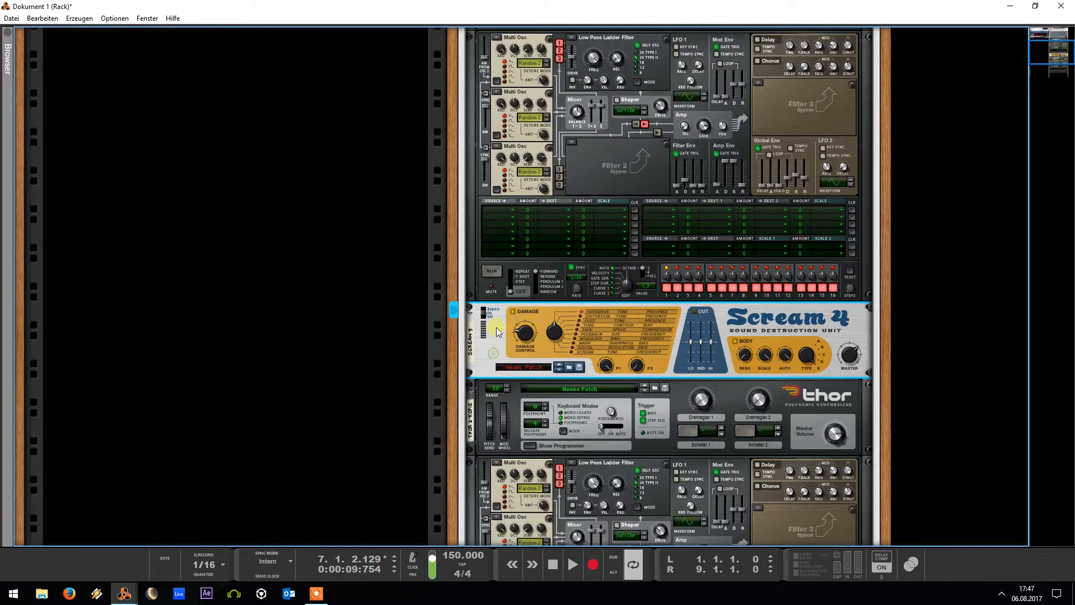
scroll(497, 331, "down", 3)
left_click_drag(490, 242, 537, 475)
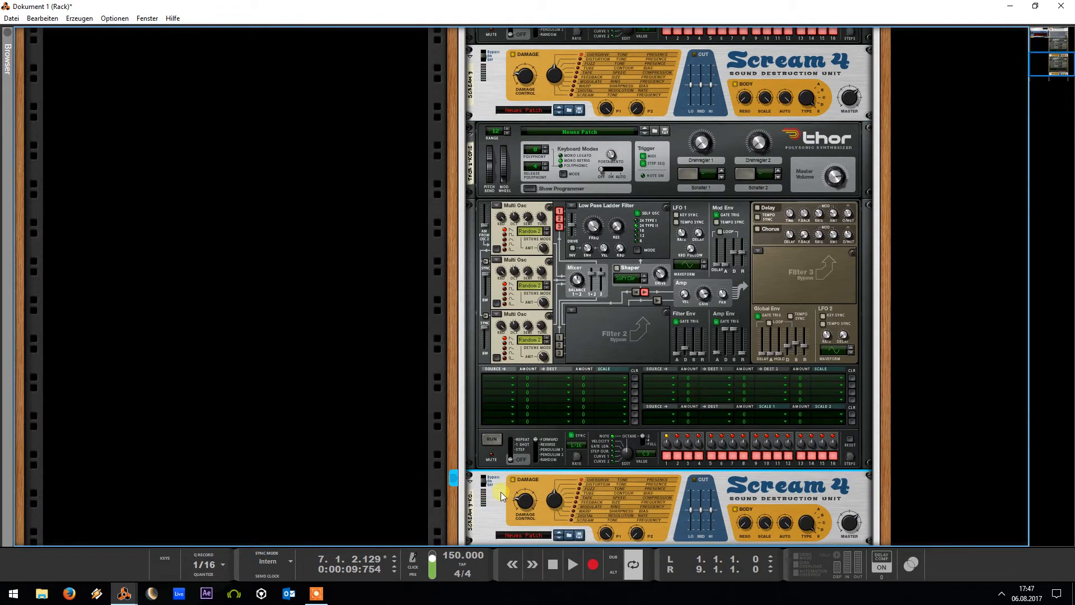
key("Tab")
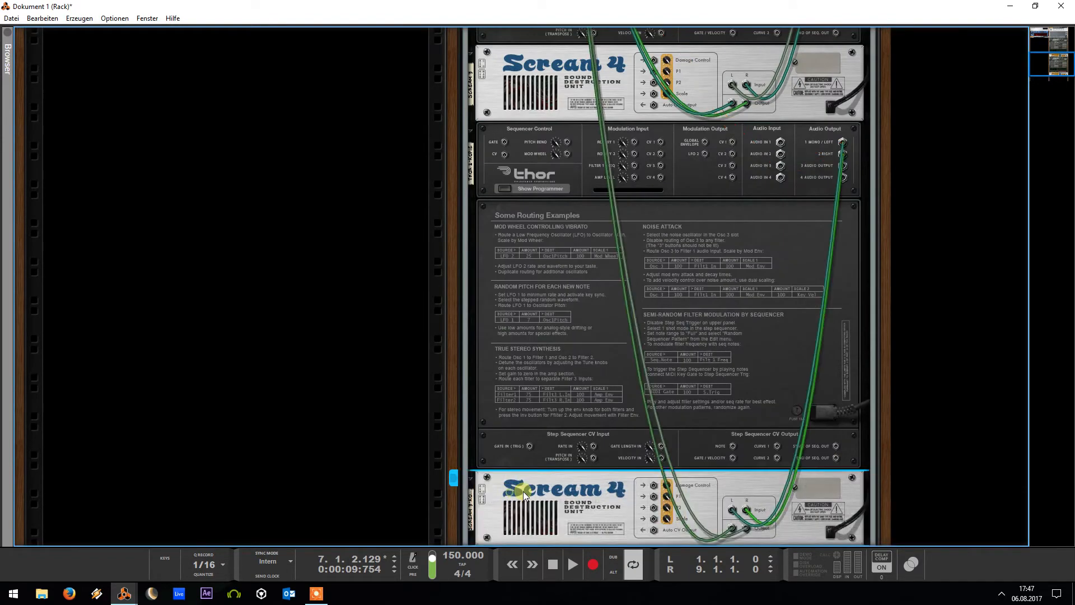
key("Tab")
Fold both Thors and both Scream 4 units inside the Combinator and play the part
left_click(470, 479)
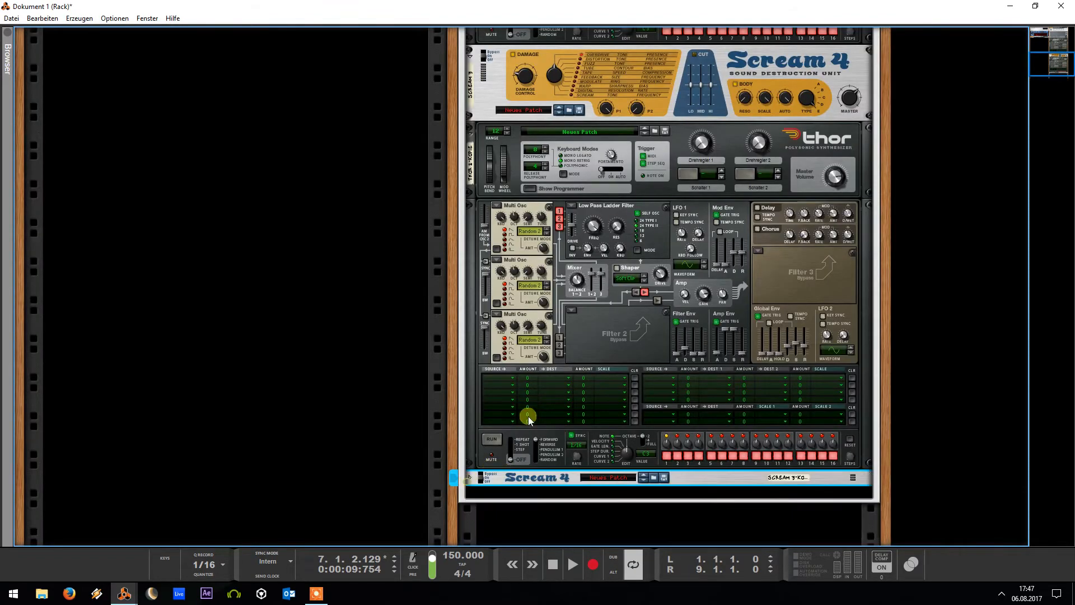
scroll(525, 413, "up", 3)
left_click(471, 336)
left_click(468, 319)
scroll(468, 313, "up", 4)
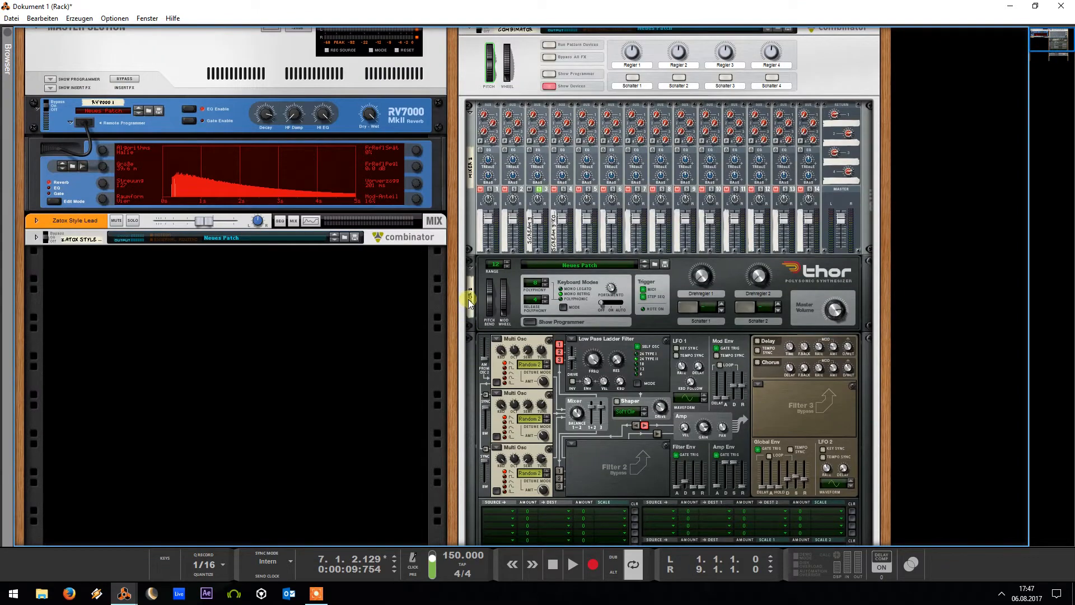
left_click(472, 266)
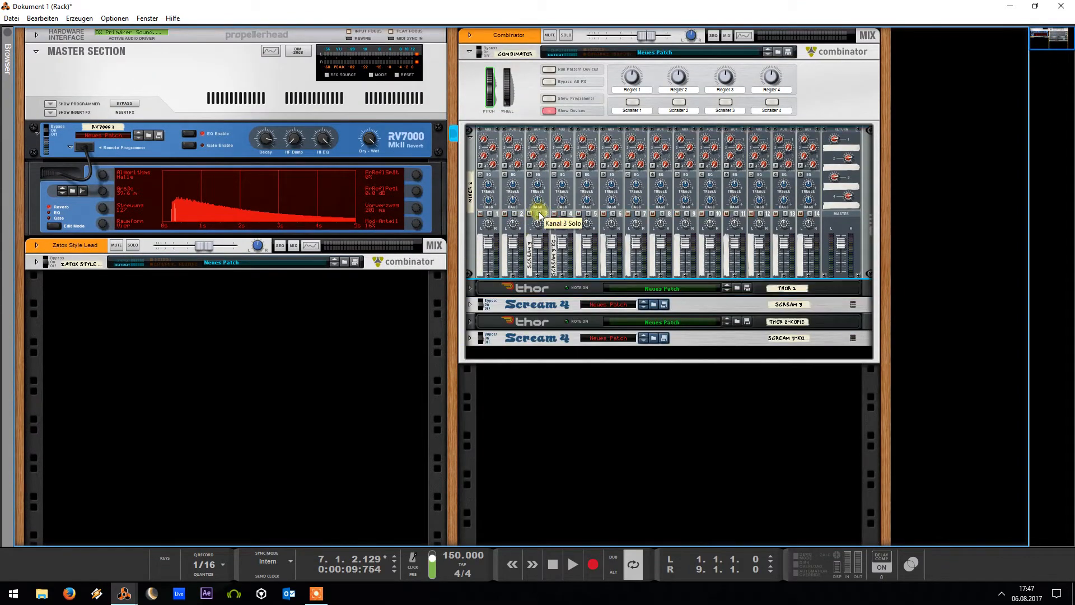
key("space")
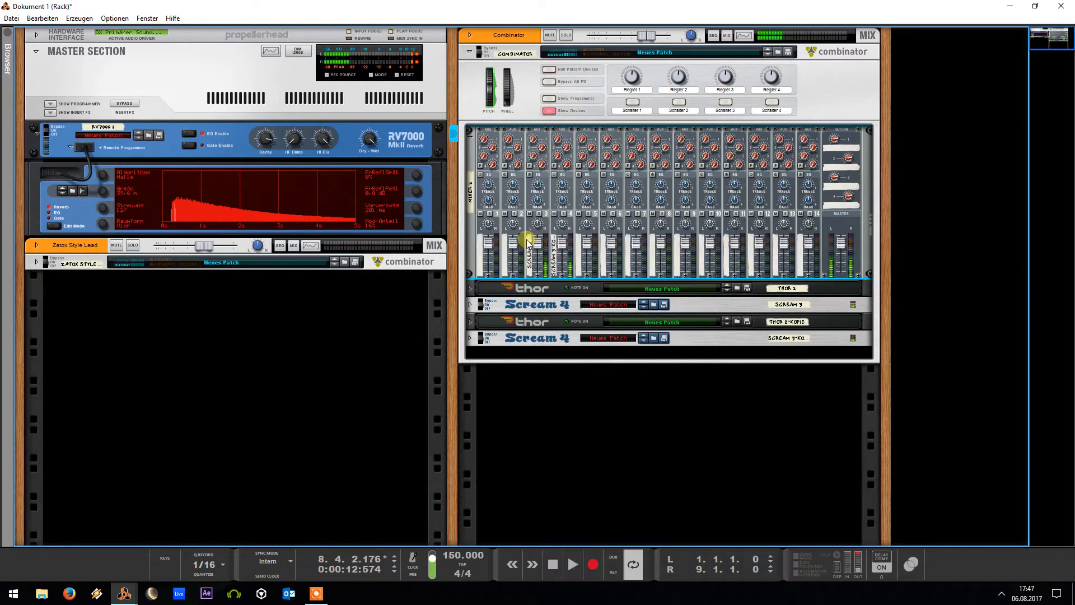
Enable effect send 1, feeding the RV7000 reverb, on the Combinator's main mixer channel and adjust its send level
left_click(518, 111)
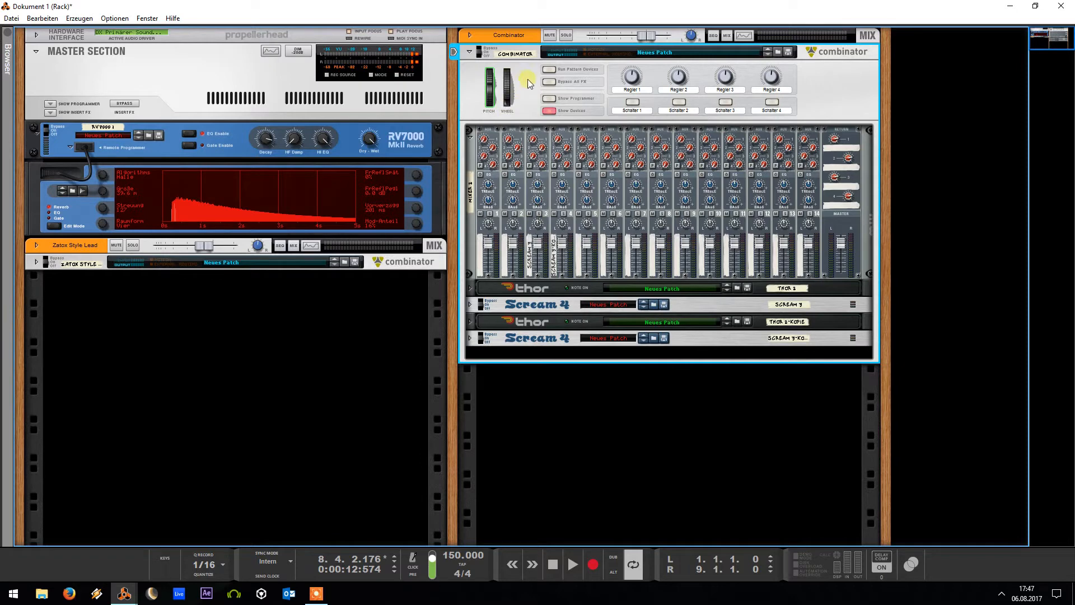
key("alt+Tab")
key("alt+Tab")
key("alt+Tab")
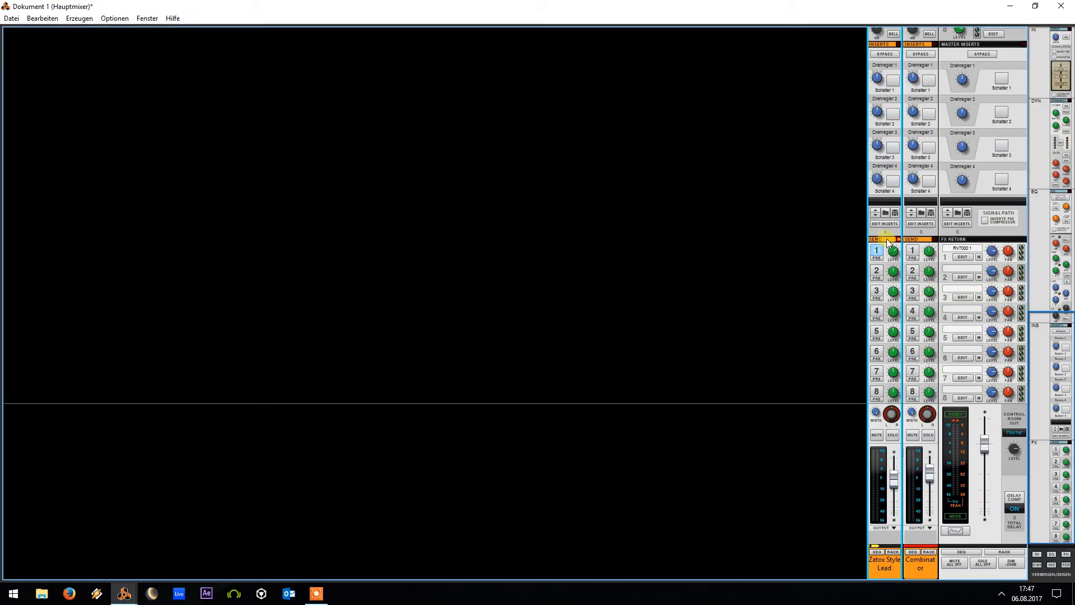
left_click(912, 251)
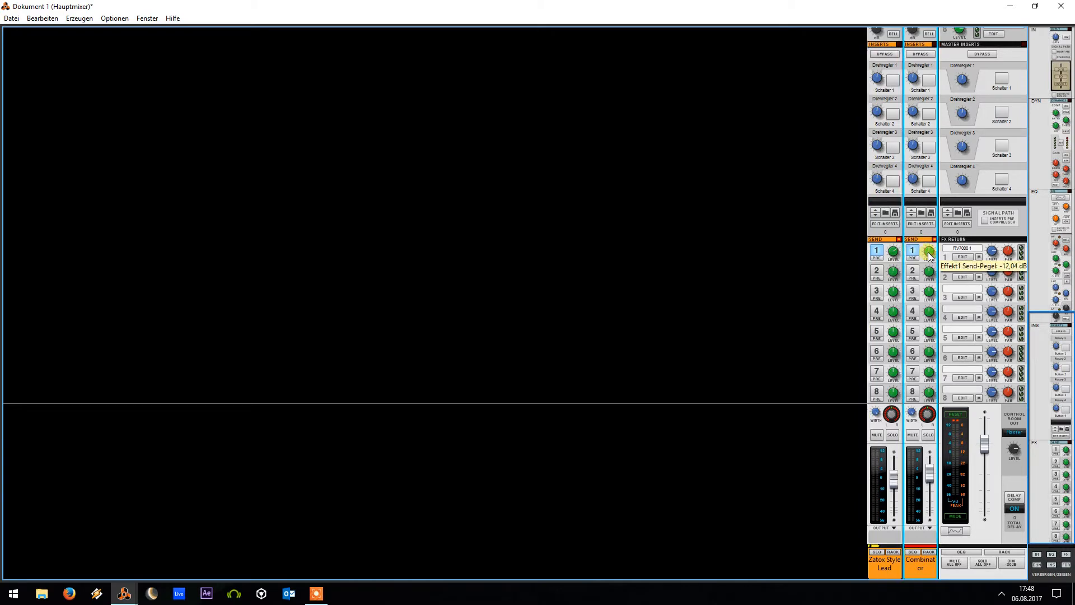
left_click_drag(924, 227, 910, 179)
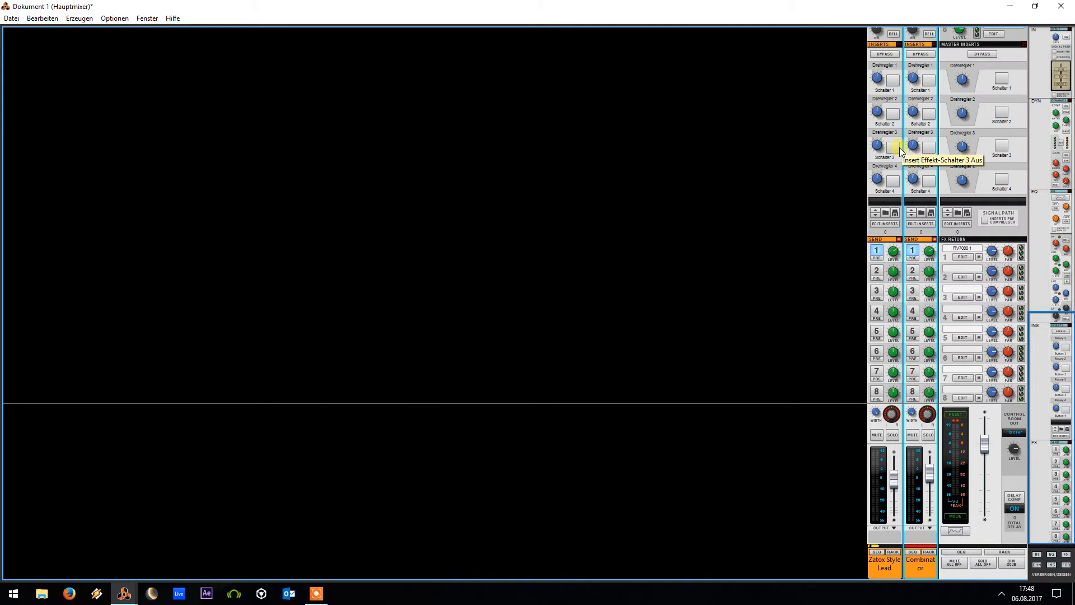
Play the Combinator part with the reverb send and check the levels in the rack and the main mixer
key("alt+Tab")
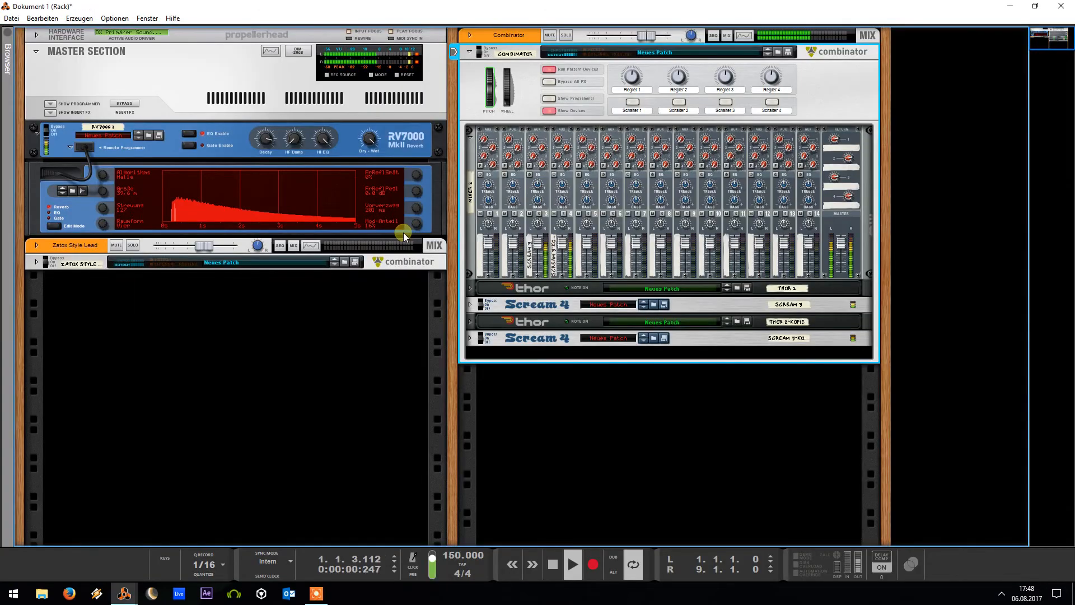
key("alt+Tab")
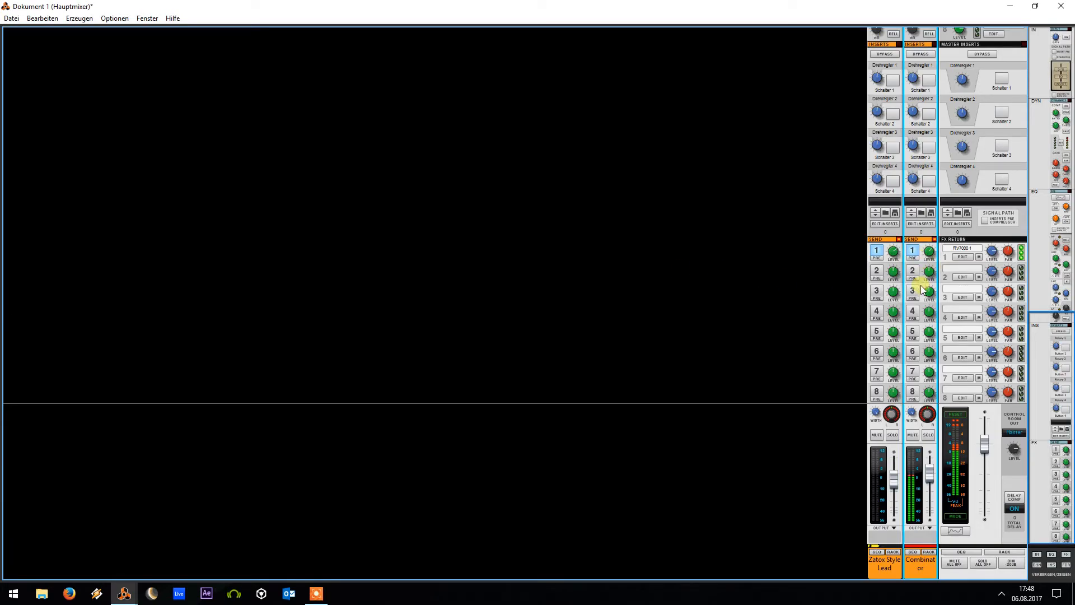
key("alt+Tab")
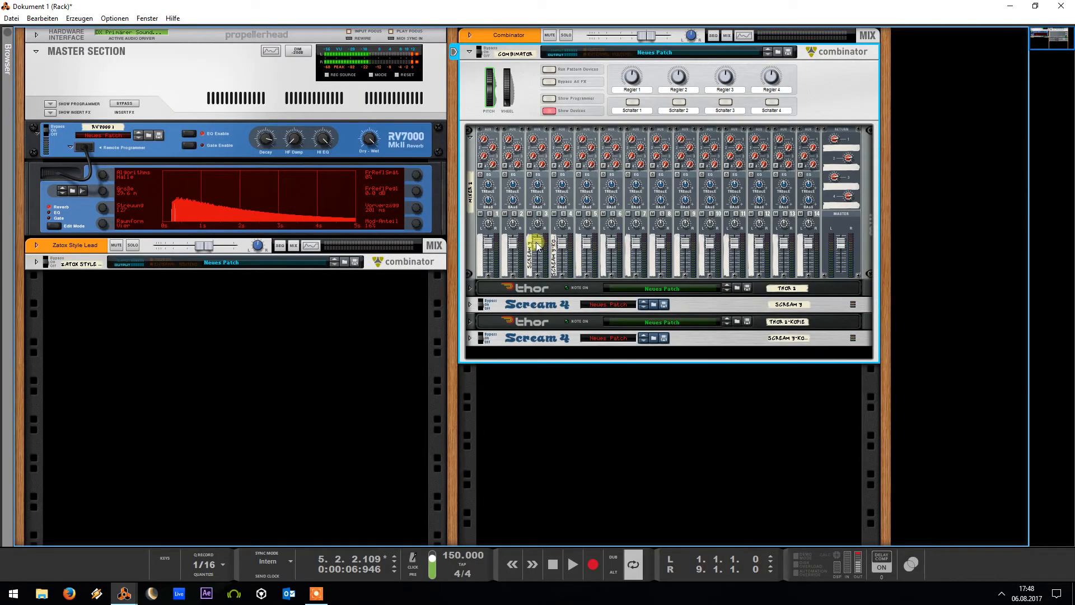
Lower channels 3 and 4 of the Combinator's mixer to a level of 90 and play the part
left_click(470, 306)
left_click(470, 306)
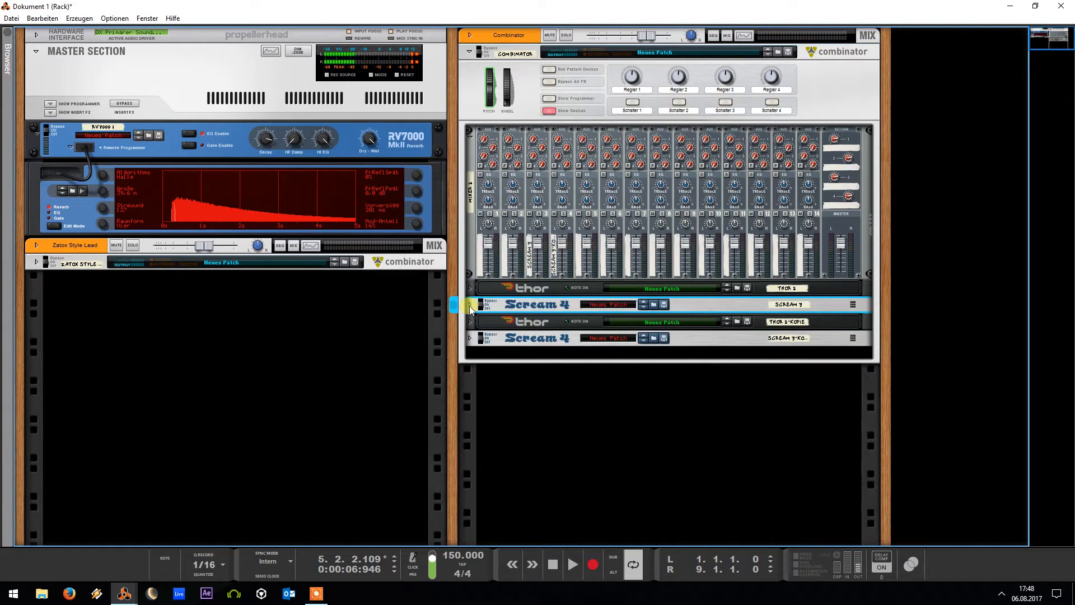
left_click(538, 242)
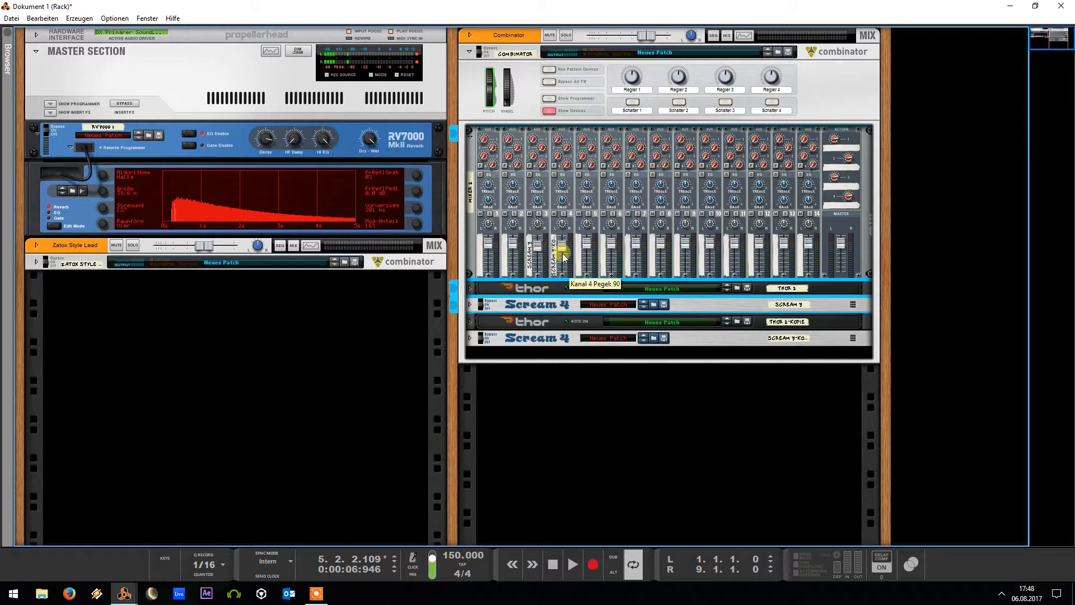
key("space")
key("space")
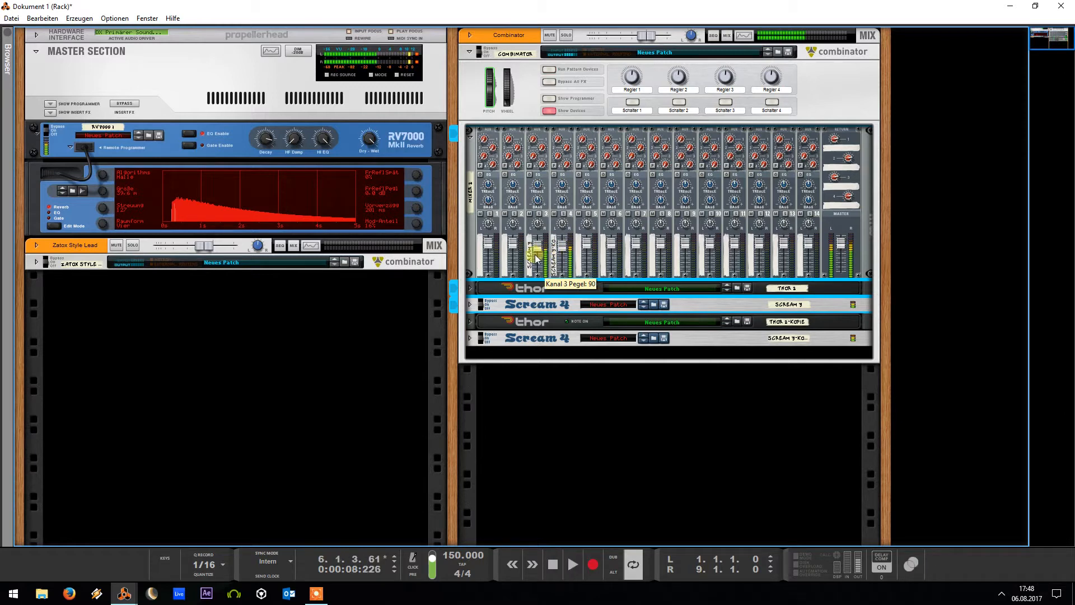
left_click(491, 289)
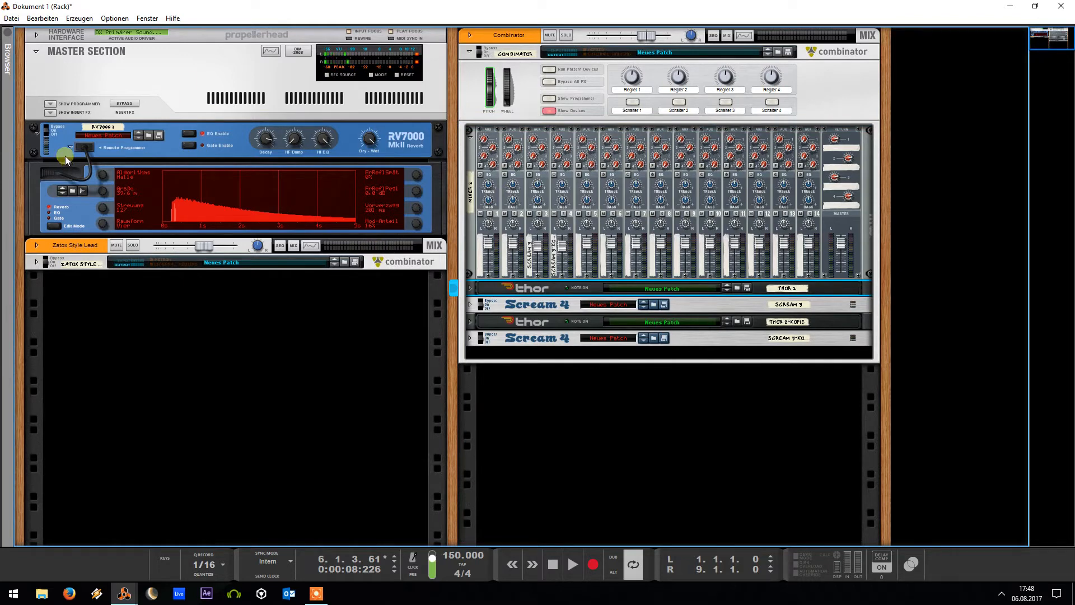
left_click(65, 134)
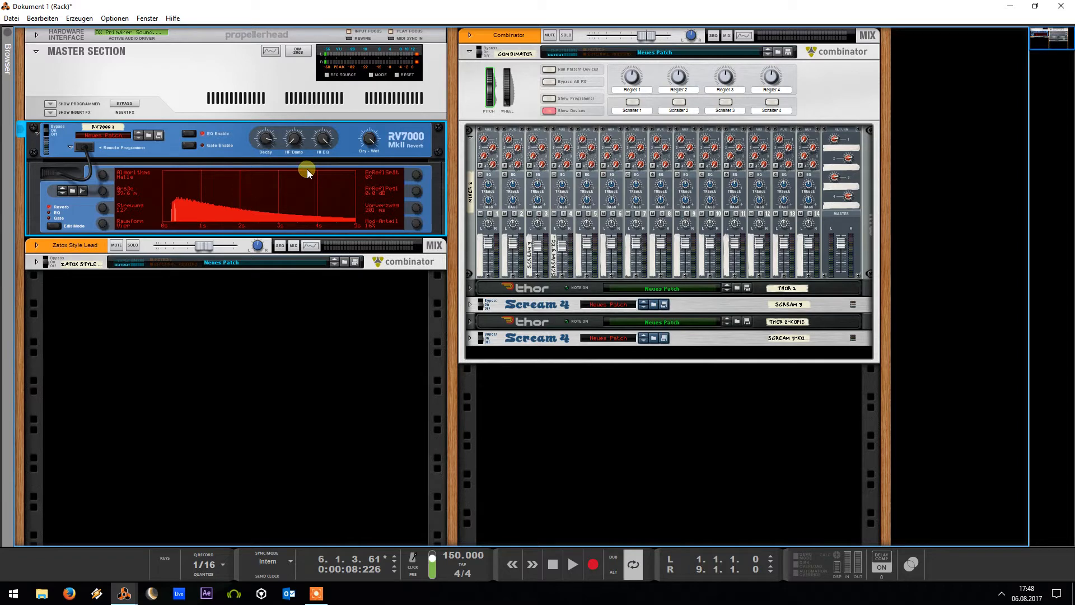
Create a Synapse DR-1 Deep Reverb below the Zatox Style Lead and delete it again
right_click(169, 321)
mouse_move(250, 421)
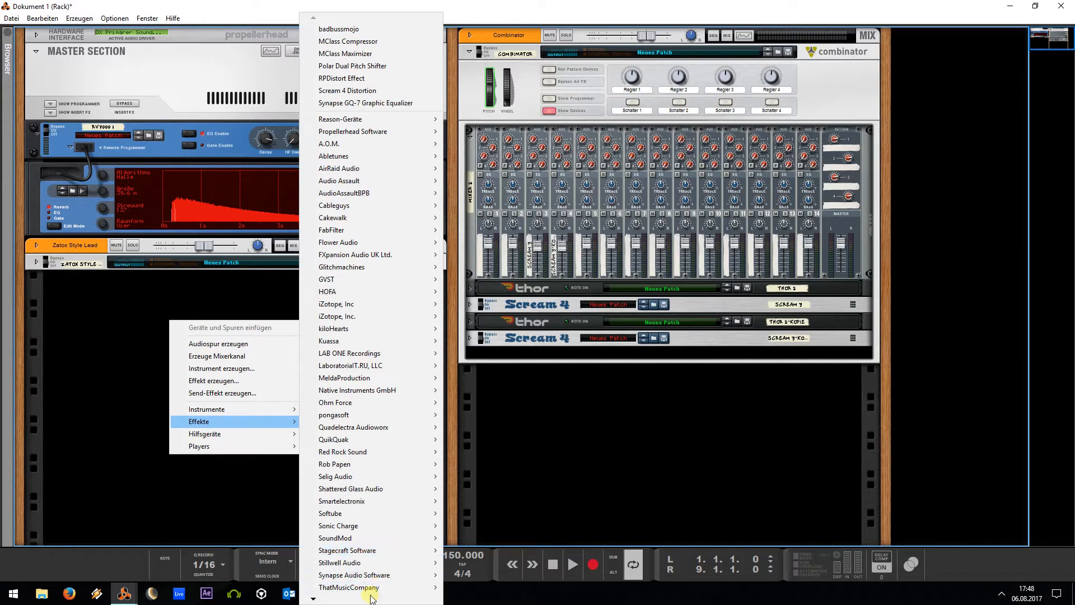
mouse_move(406, 575)
left_click(498, 575)
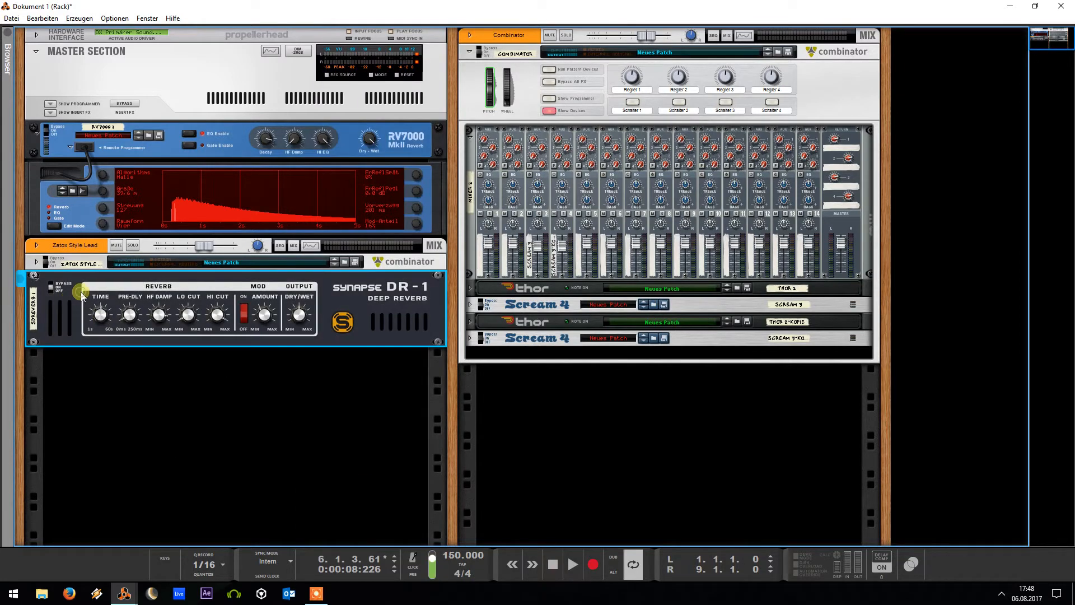
key("Delete")
key("Return")
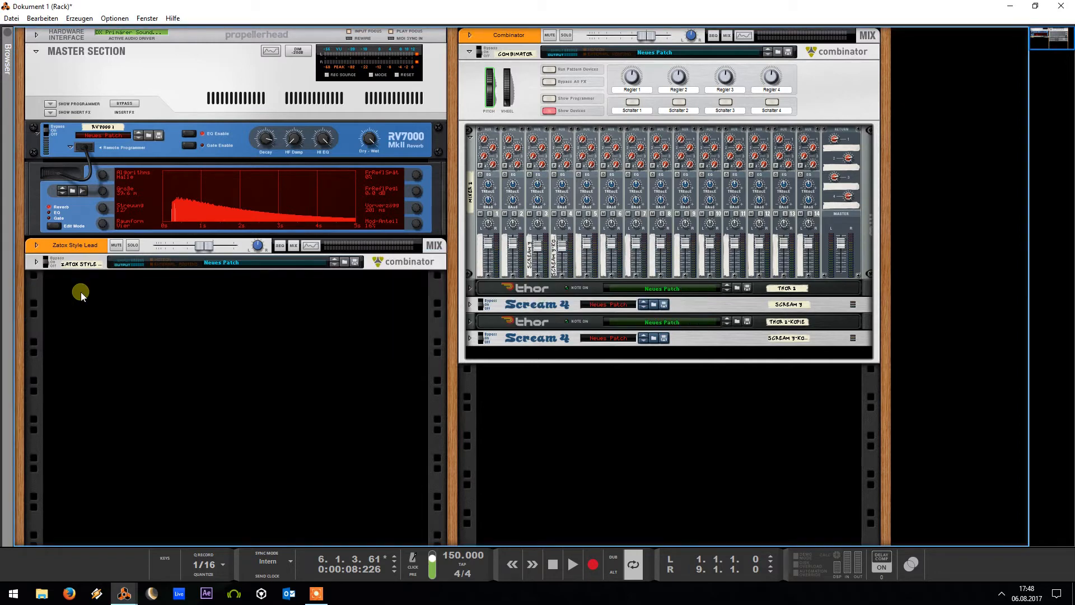
Fold up the RV7000 reverb and duplicate Thor 1 above the original in the Combinator, with the copy unfolded
left_click(174, 130)
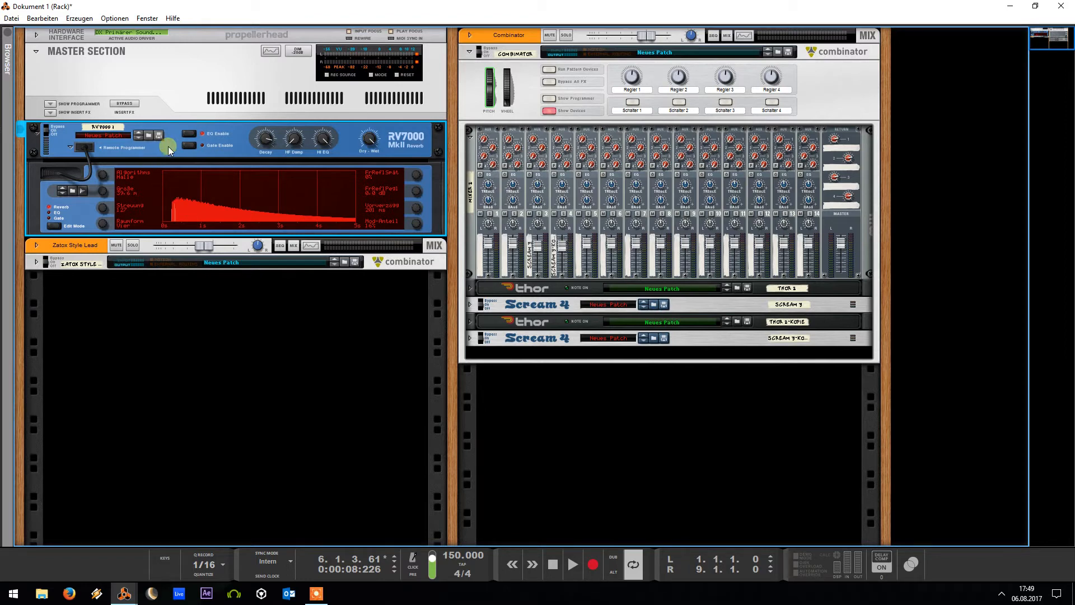
left_click(35, 134)
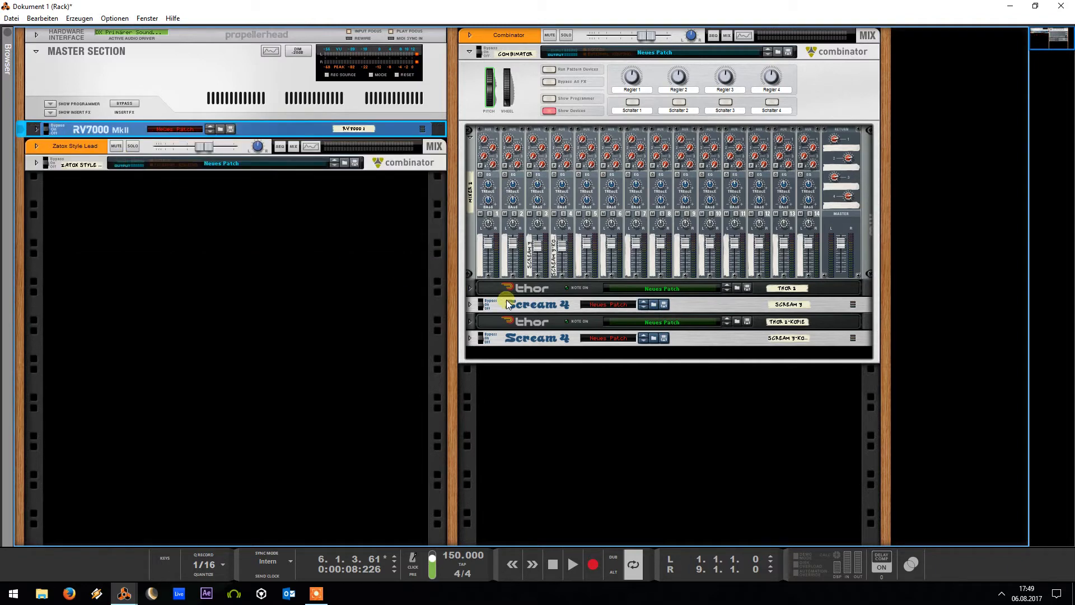
left_click(525, 282)
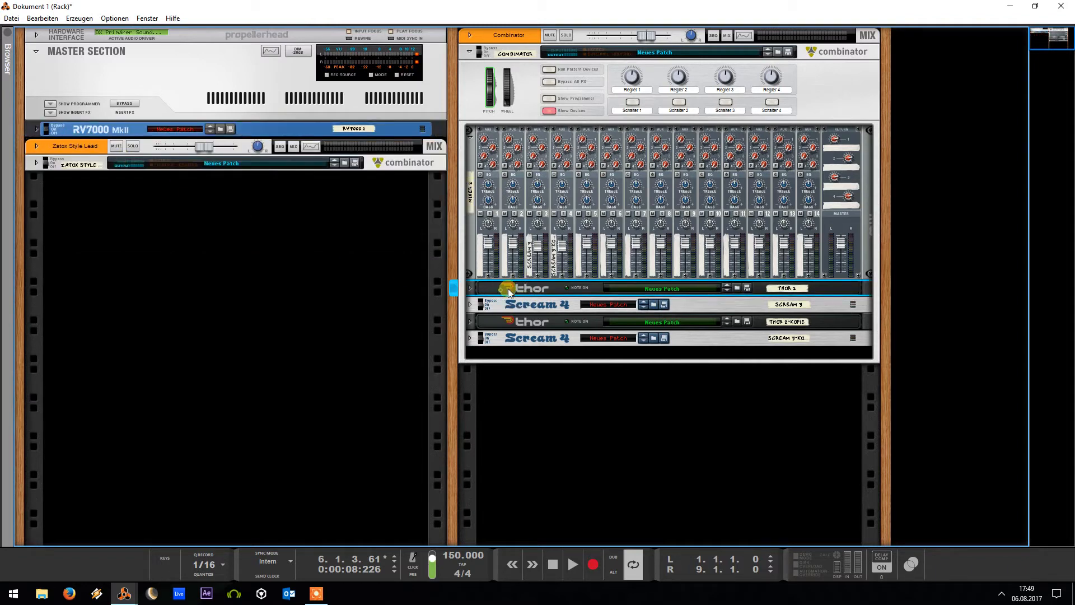
left_click_drag(493, 289, 532, 287)
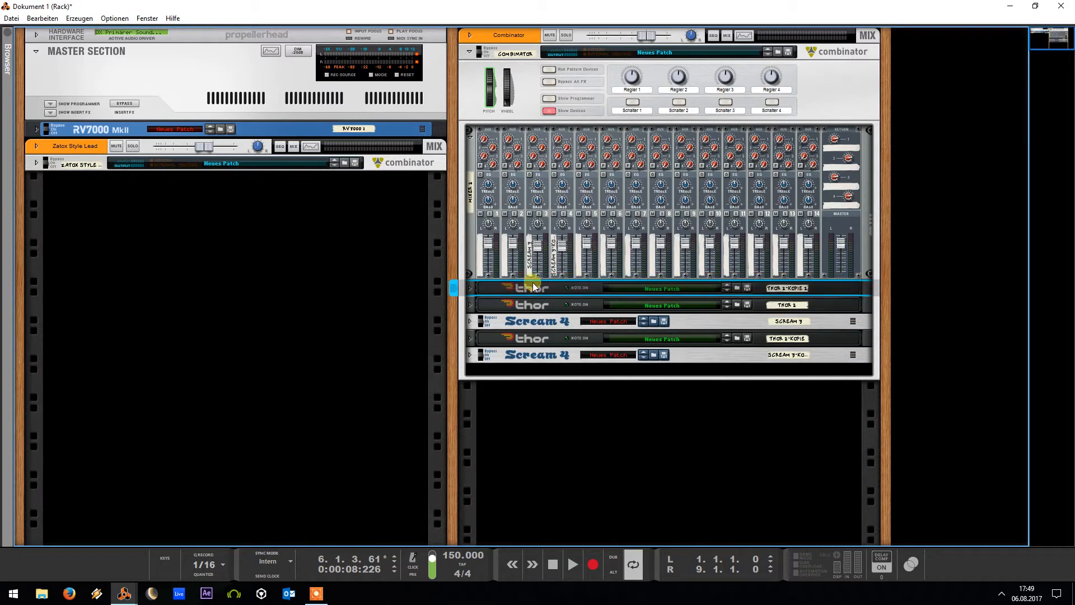
left_click(470, 287)
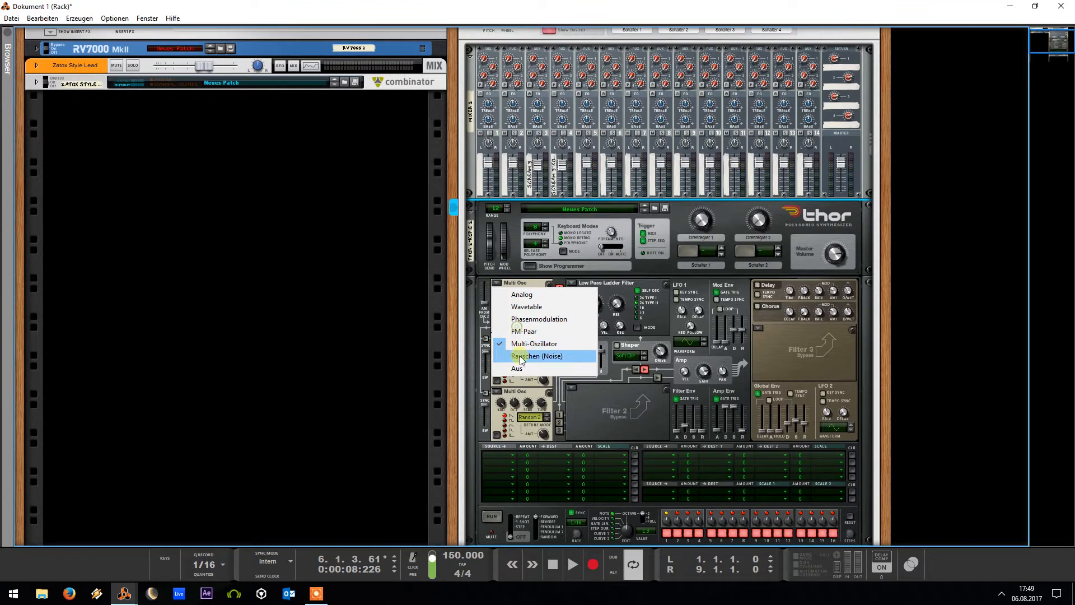
Switch off all three Multi Oscillators in the unfolded Thor copy
left_click(517, 368)
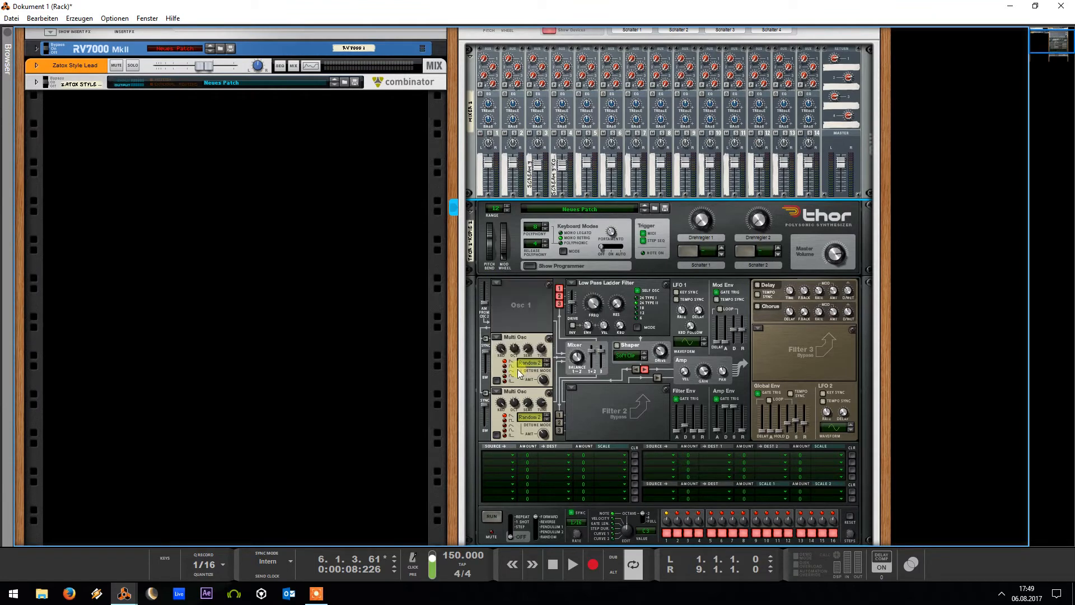
left_click(497, 338)
left_click(517, 422)
left_click(497, 392)
left_click(527, 477)
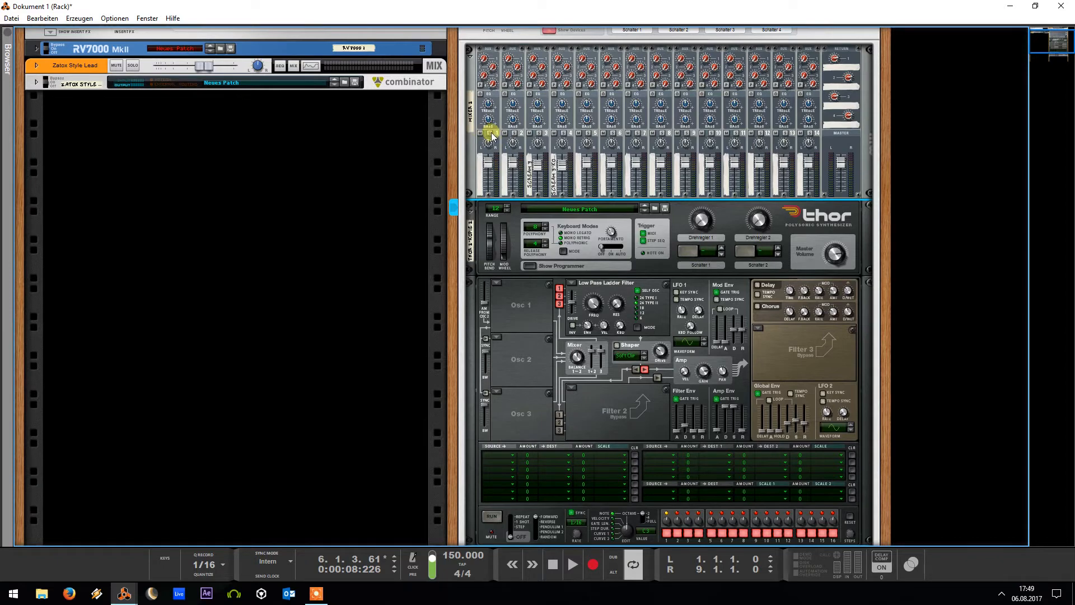
Cable the Thor copy's audio output to channel 1 of the Combinator's mixer and solo that channel
key("Tab")
left_click_drag(841, 220, 496, 70)
key("Tab")
Set oscillator 1 of the Thor copy to Analog and play the part to hear it
left_click(496, 281)
left_click(511, 287)
left_click(499, 282)
left_click(513, 295)
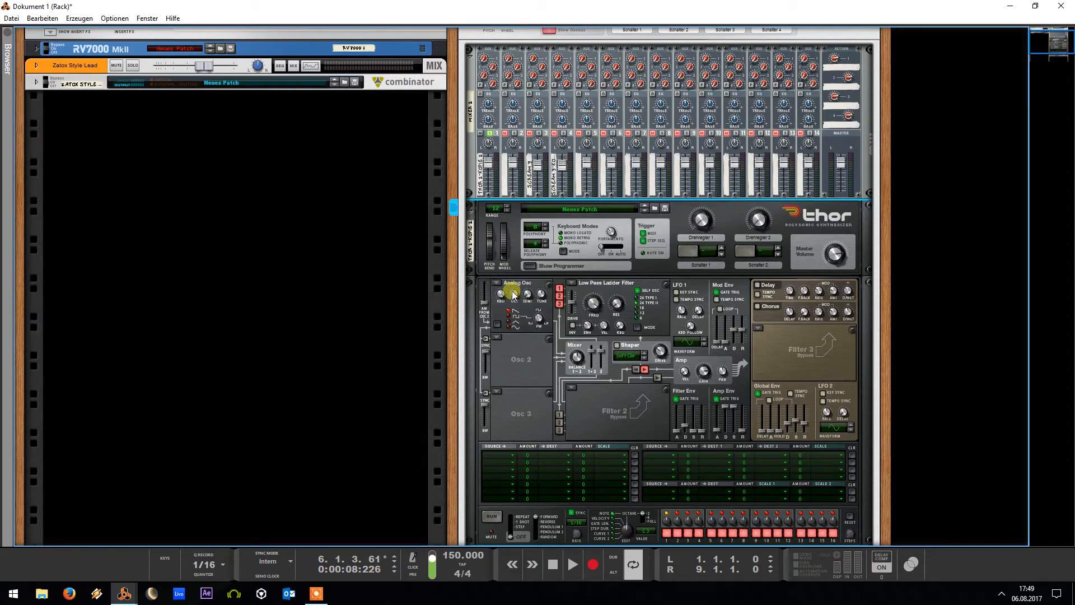
key("space")
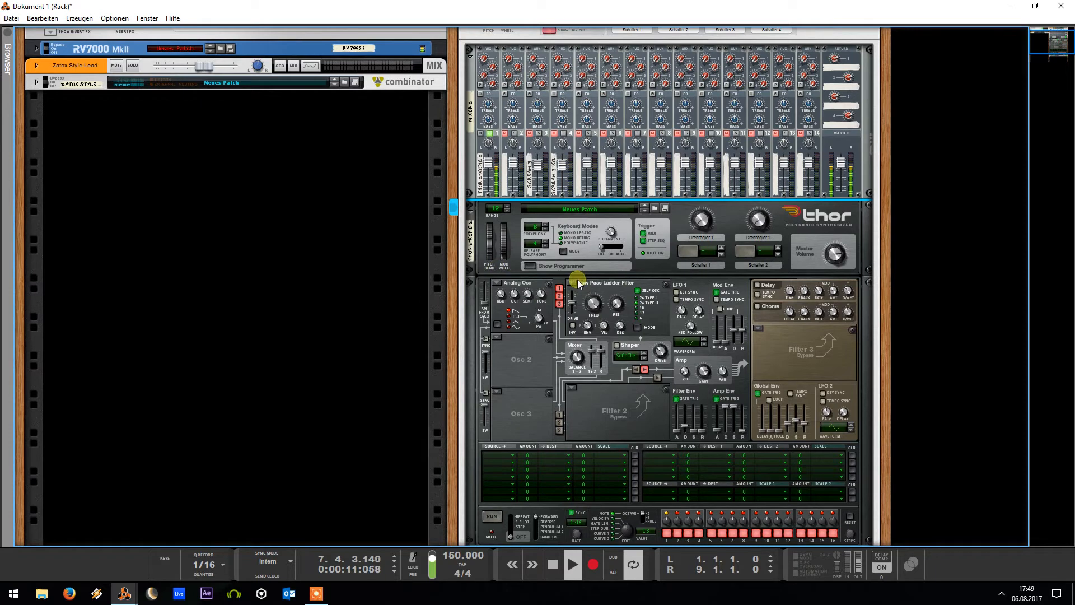
scroll(557, 297, "down", 3)
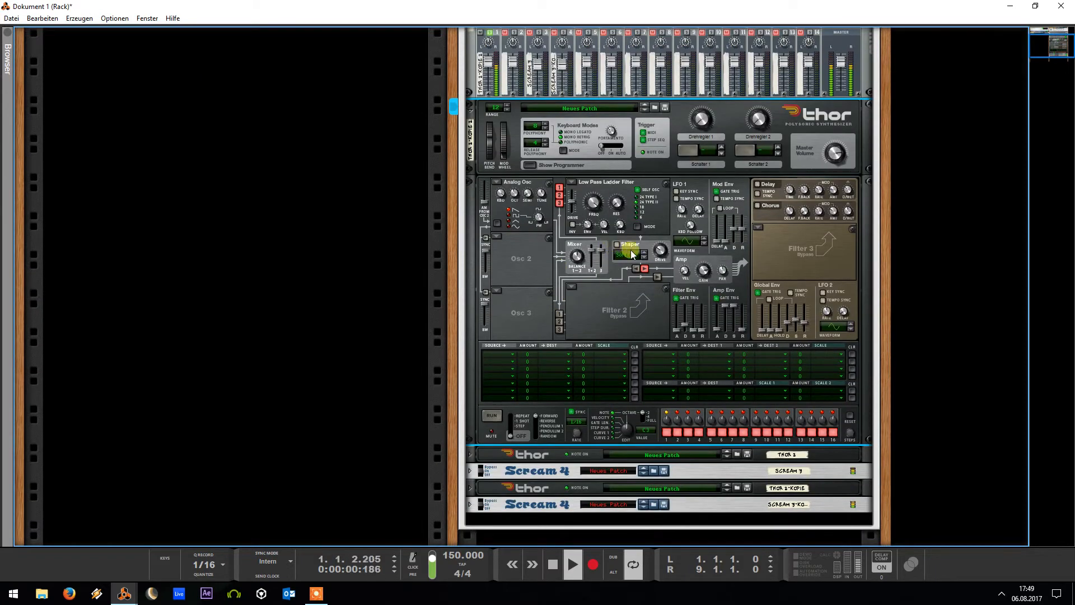
key("space")
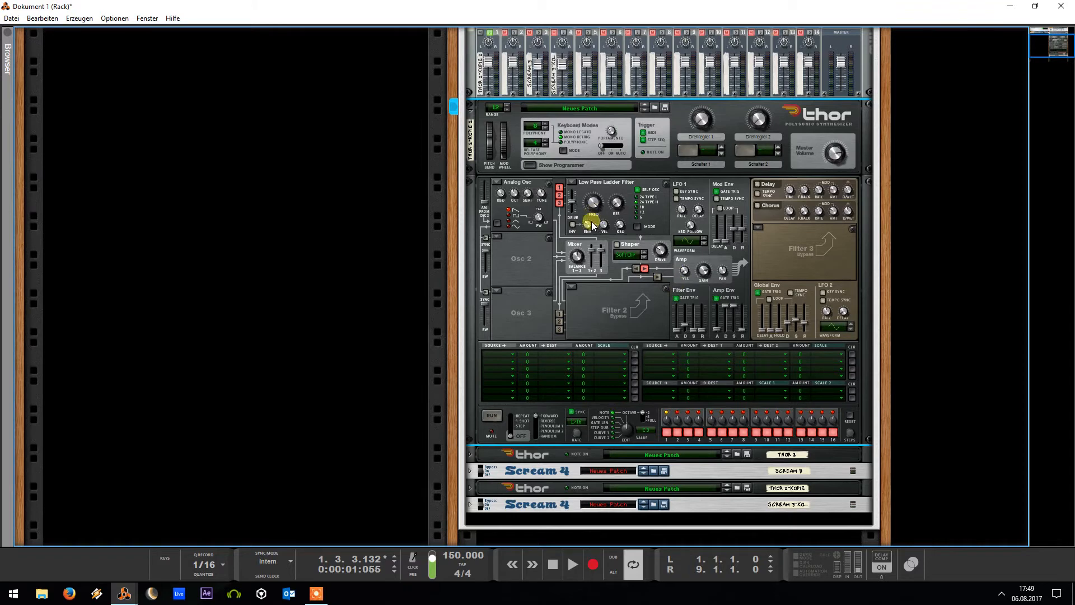
Turn on the Thor copy's shaper in Hard Clip mode, adjusting its drive, and tune oscillator 1 to 5
left_click(617, 245)
left_click(627, 255)
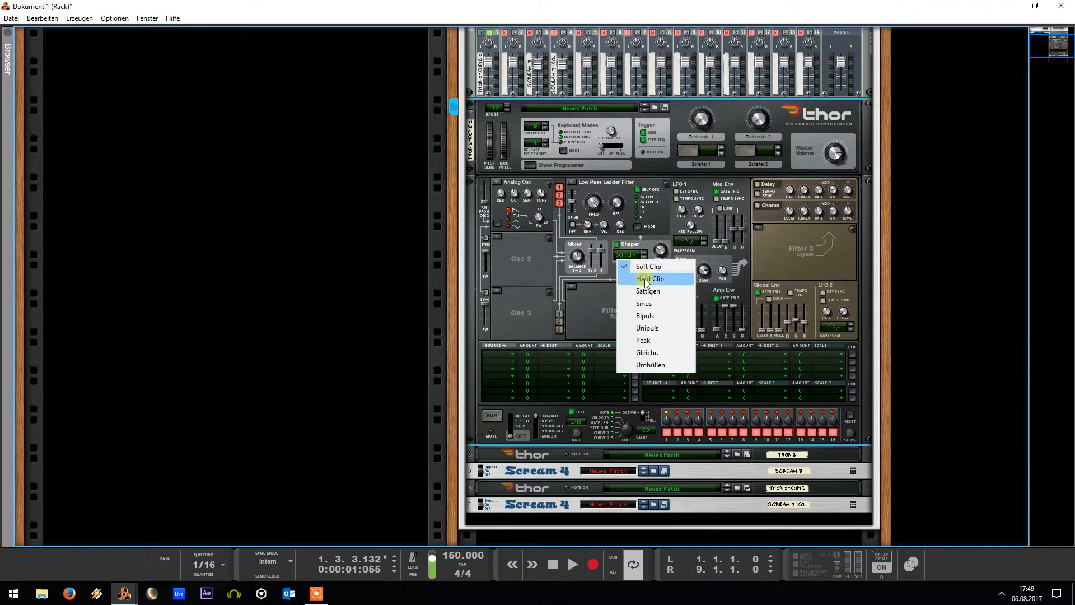
left_click(650, 278)
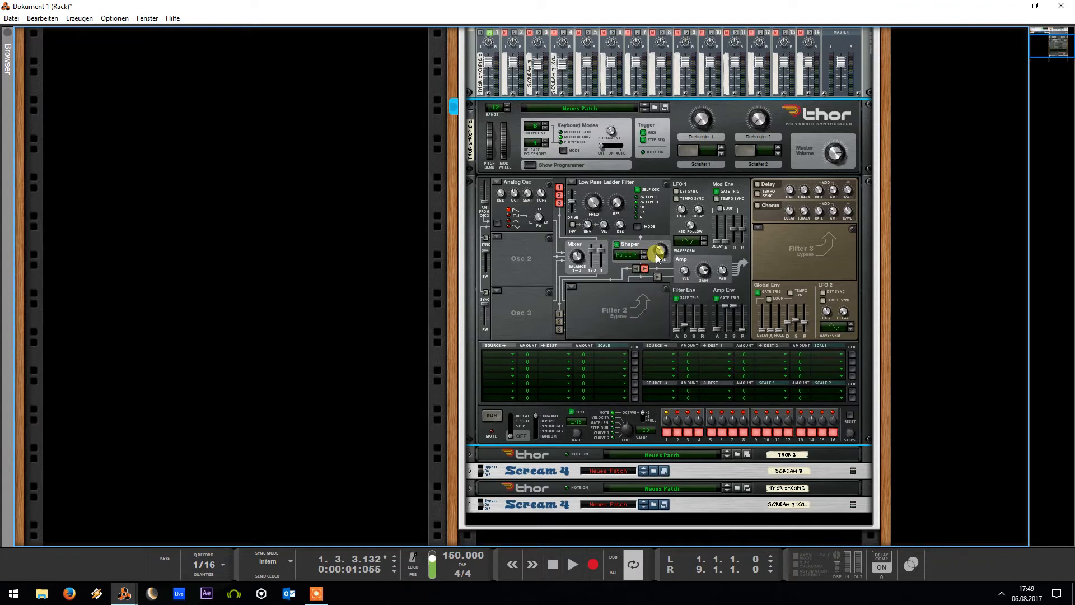
mouse_move(658, 253)
left_mouse_down()
mouse_move(672, 221)
mouse_move(651, 259)
left_mouse_up()
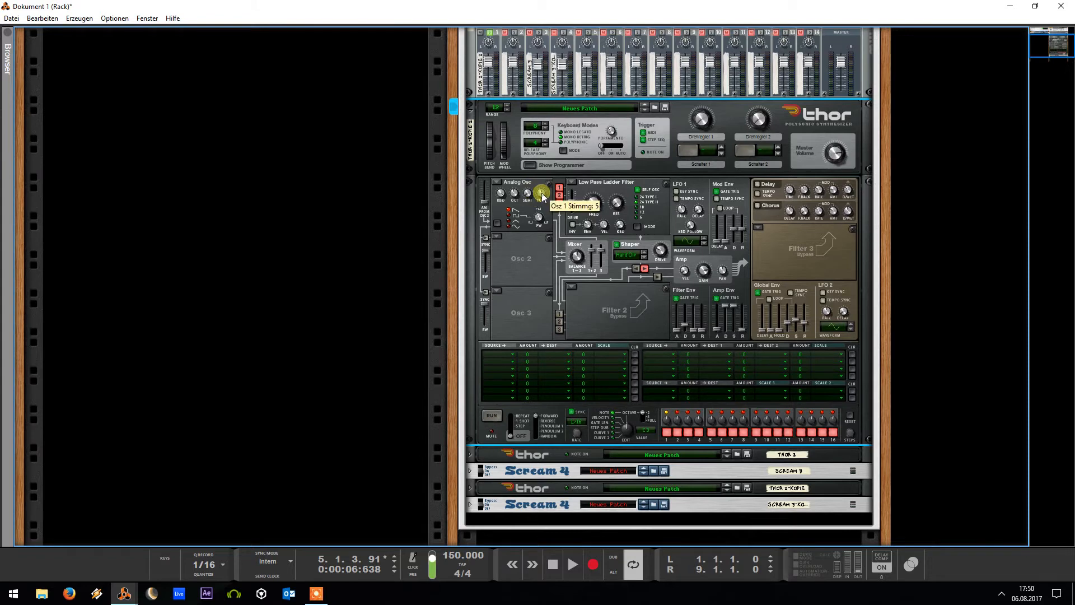
Duplicate the single-oscillator Thor and adjust oscillator 1 in the new copy
right_click(514, 125)
left_click(519, 112)
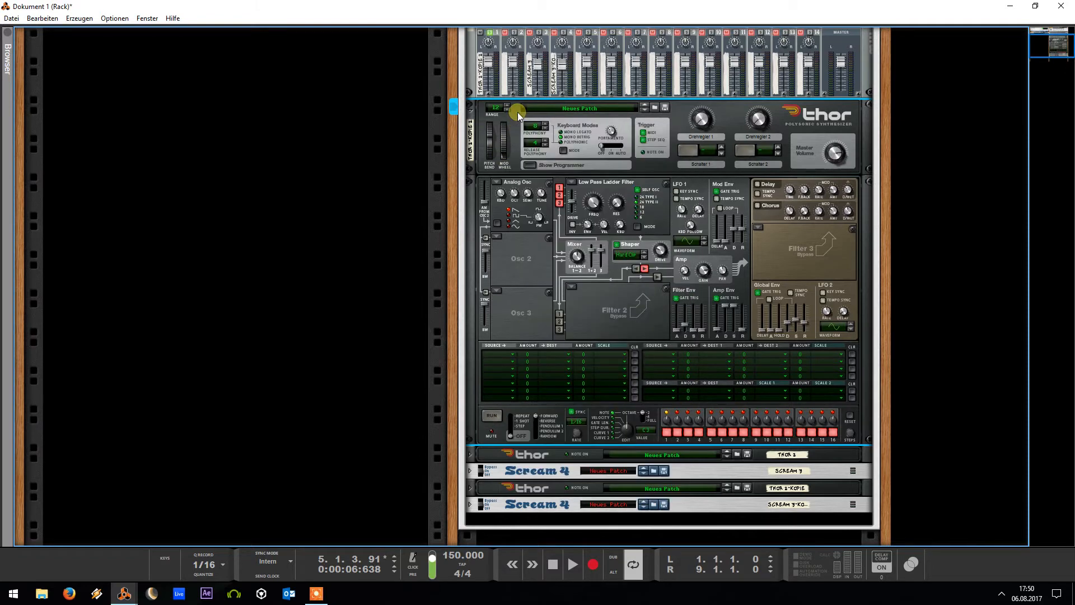
right_click(518, 111)
left_click(596, 166)
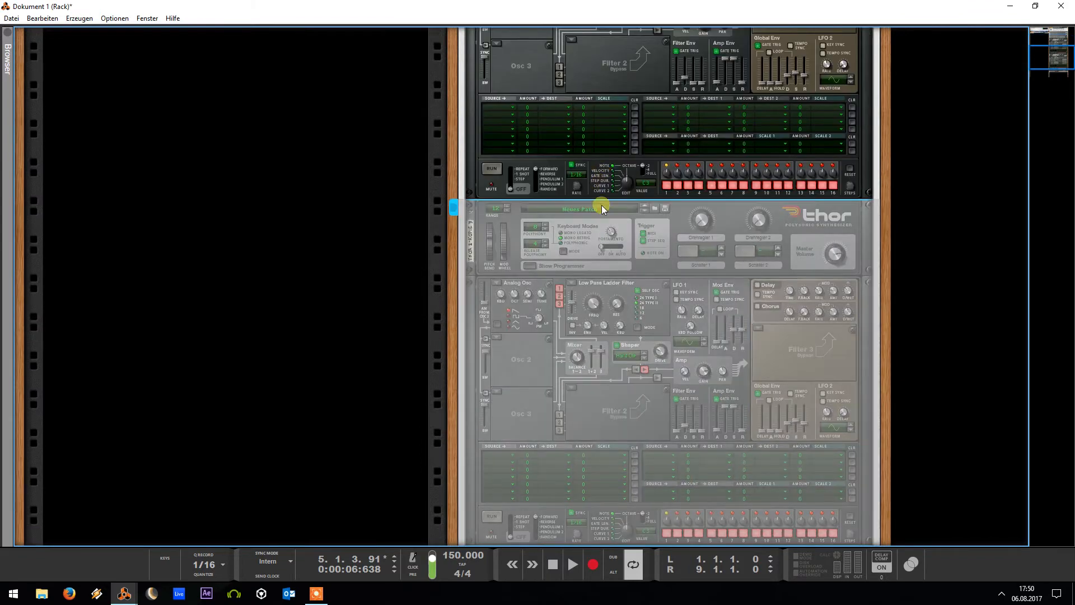
left_click_drag(536, 328, 530, 344)
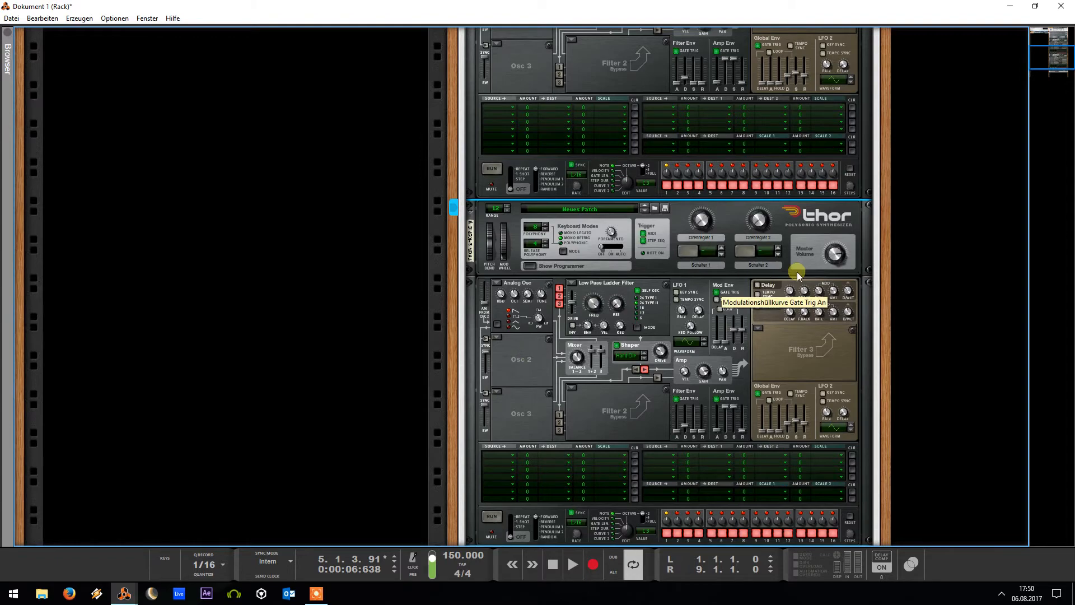
Cable the newest Thor copy's audio output to channel 2 of the Combinator's mixer
key("Tab")
left_click_drag(843, 220, 506, 149)
scroll(836, 221, "up", 5)
scroll(536, 254, "up", 3)
key("Tab")
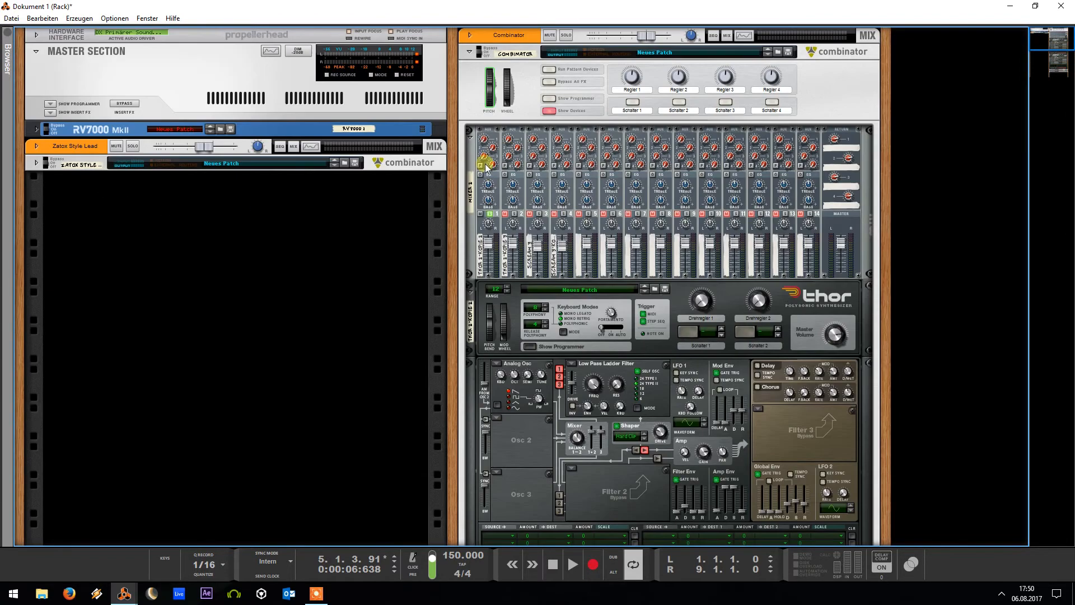
Pan mixer channel 1 to -64, solo channel 2 alongside it and play both layers together
left_click(488, 226)
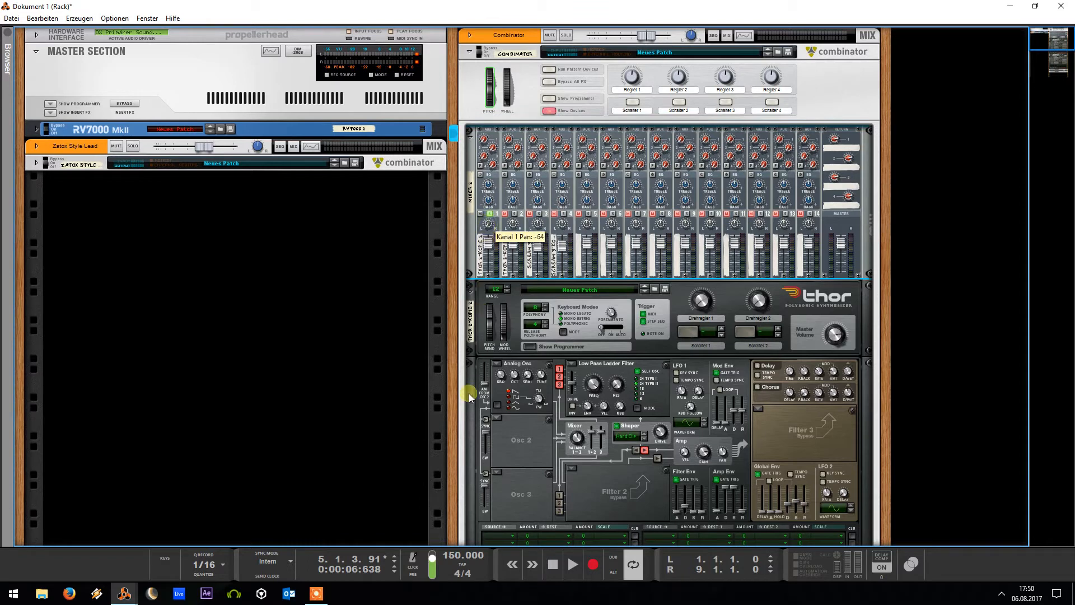
left_click(514, 214)
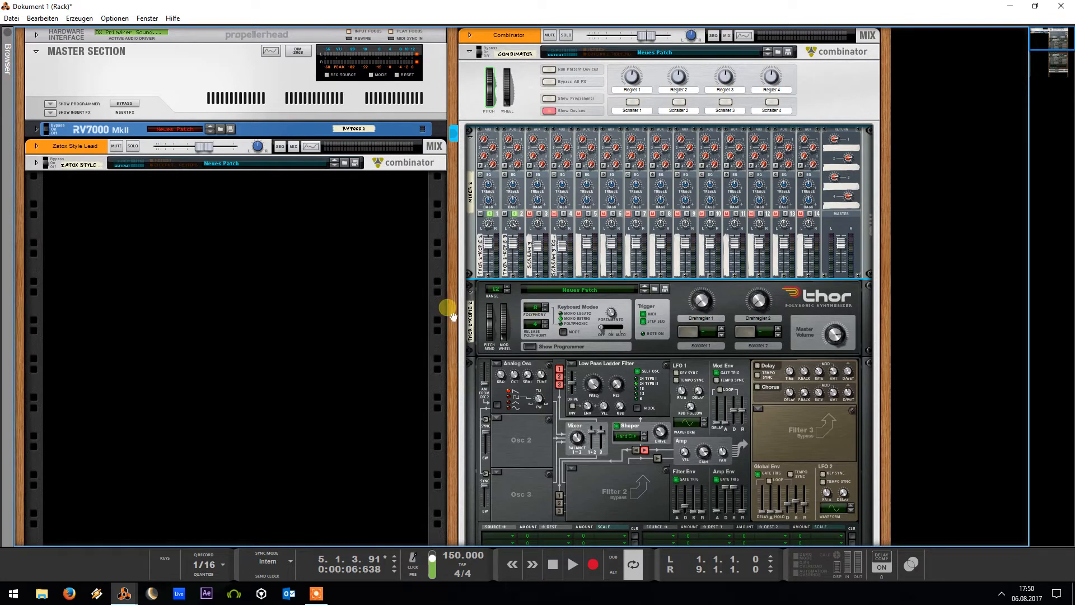
left_click(479, 316)
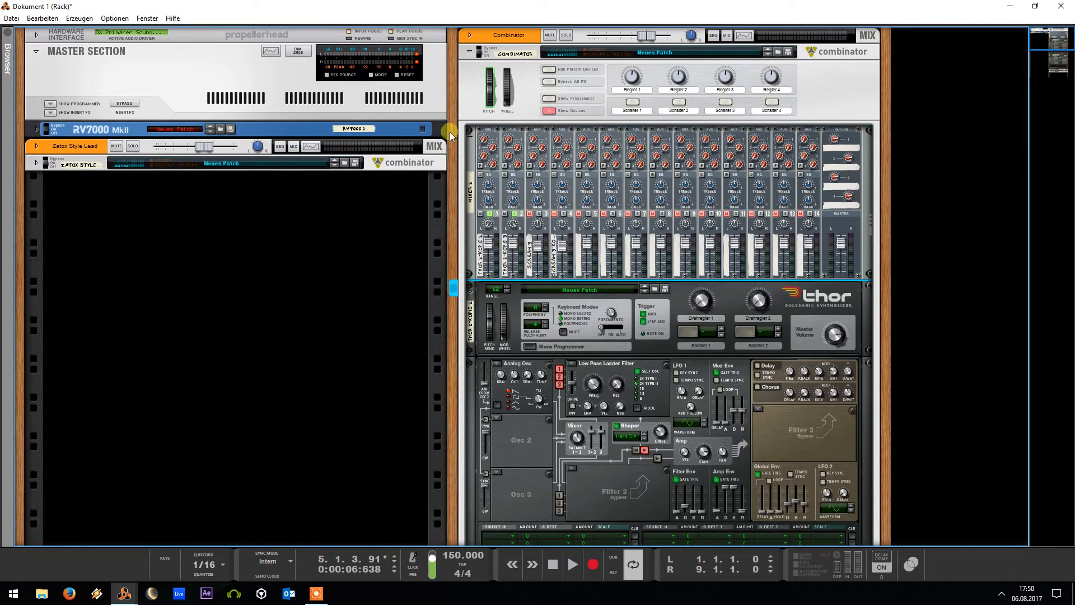
scroll(480, 247, "down", 3)
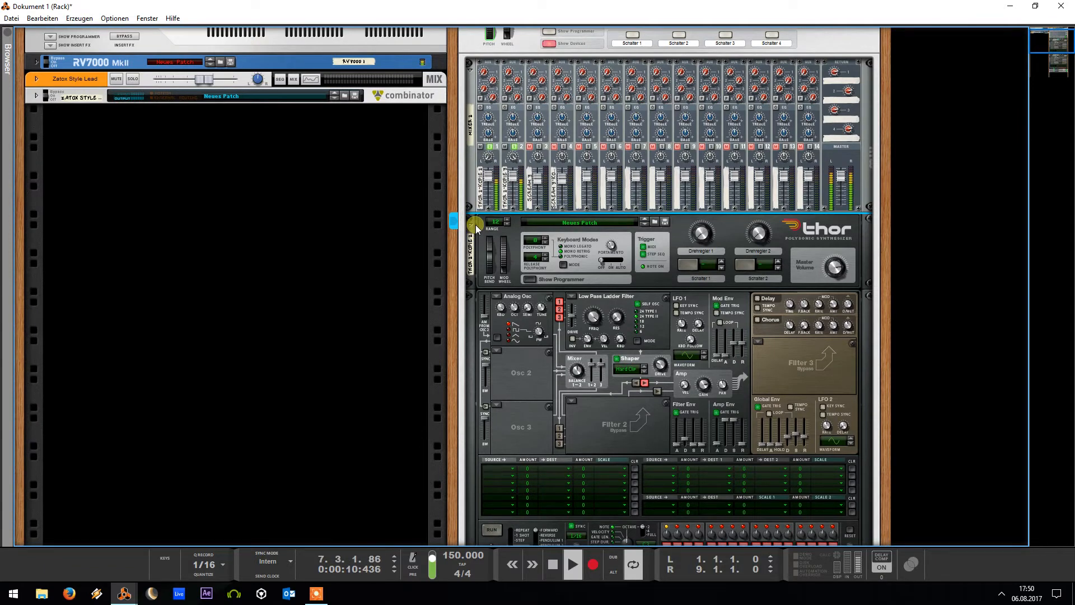
left_click(500, 147)
key("space")
Fold up both newly added Thor copies in the Combinator
scroll(520, 151, "up", 3)
left_click(471, 290)
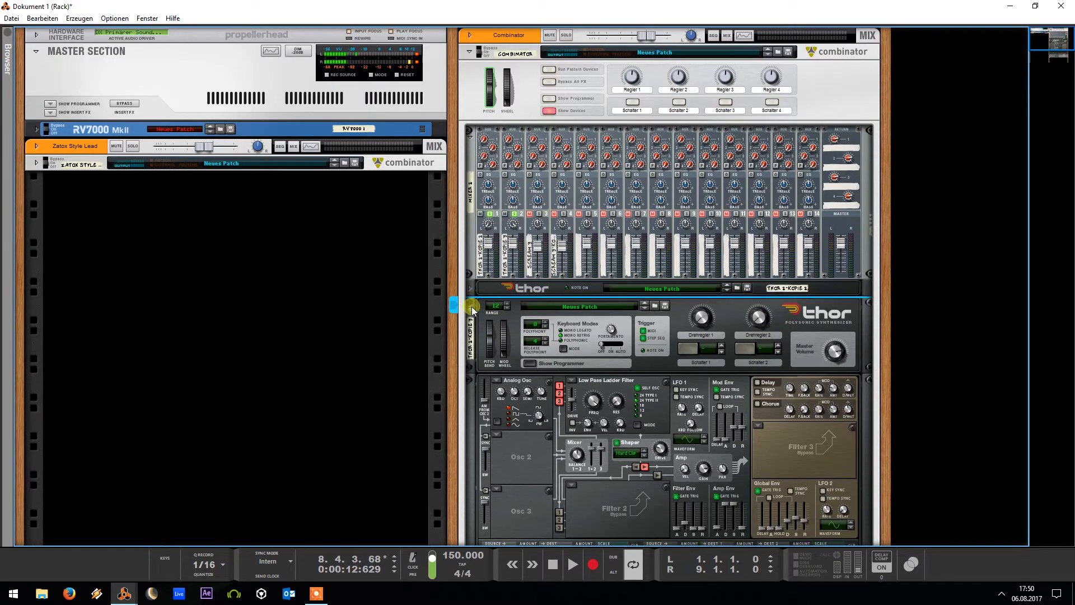
left_click(470, 305)
Solo channels 3 and 4 as well and, during playback, lower channel 3 and set channel 4 to a level of 85
left_click(539, 213)
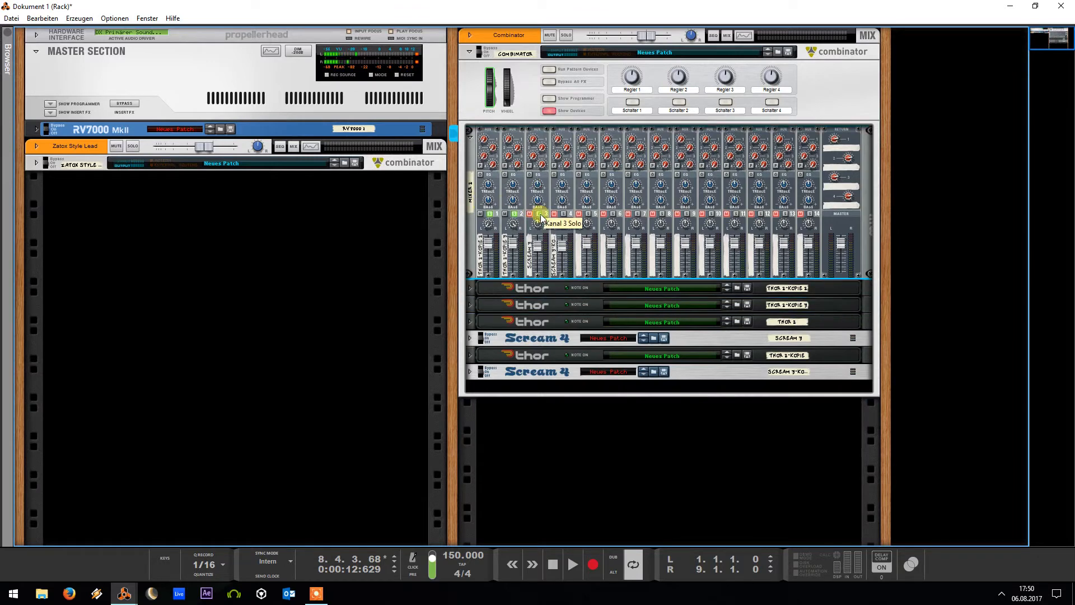
left_click(561, 213)
key("space")
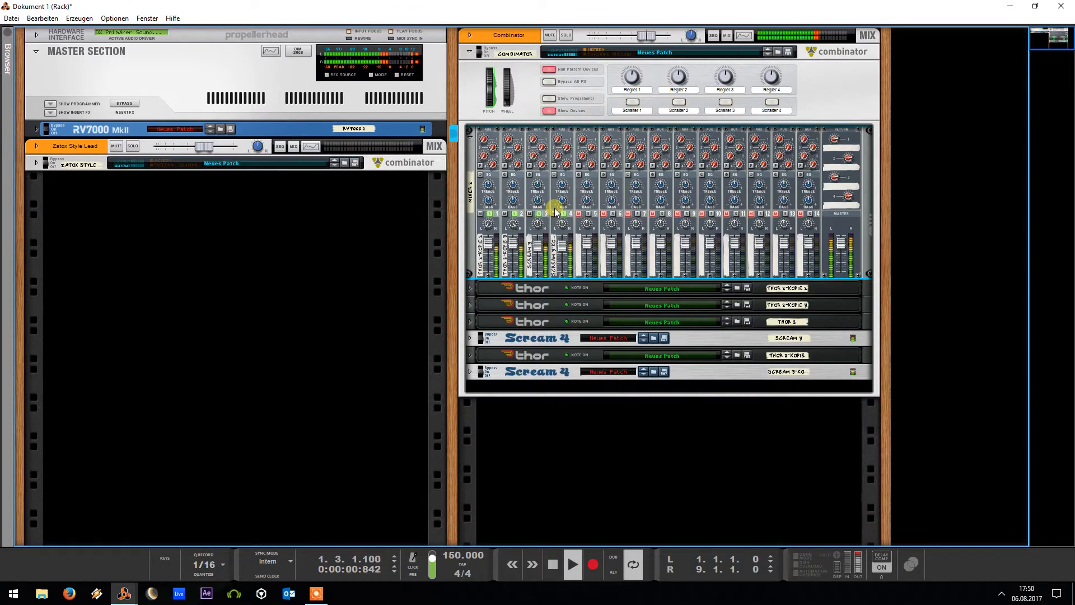
left_click_drag(534, 237, 560, 253)
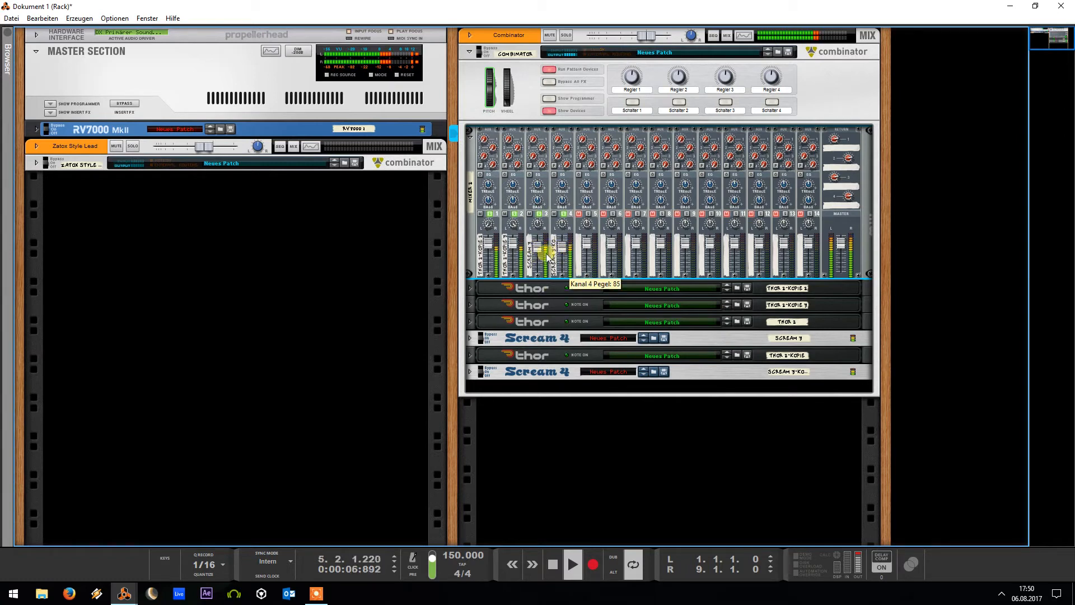
key("space")
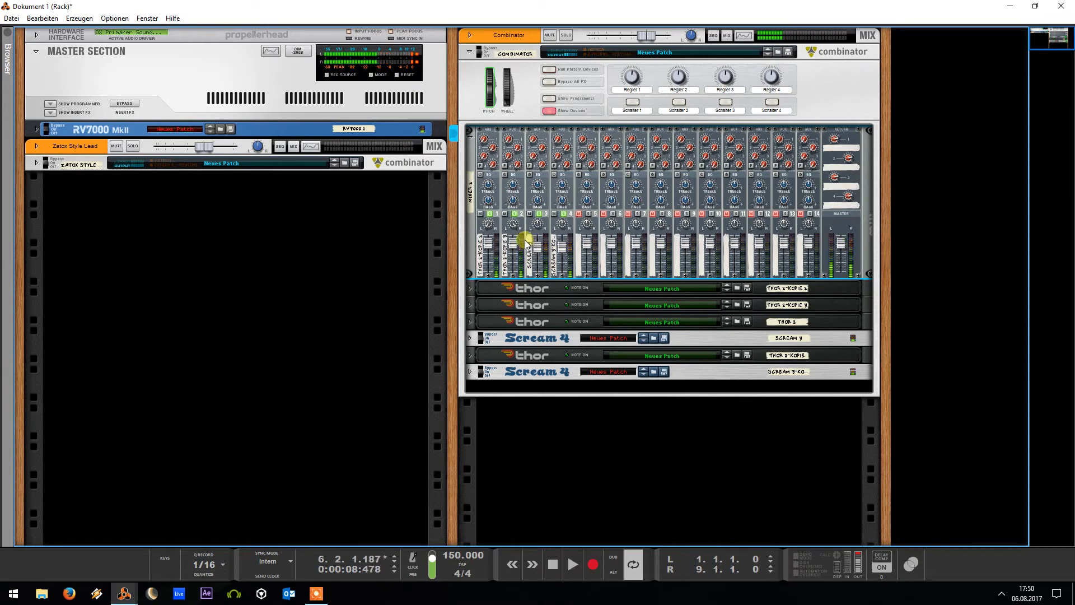
Insert a Scream 4 Distortion after the uppermost Thor copy and adjust its P1 and damage control
left_click(500, 287)
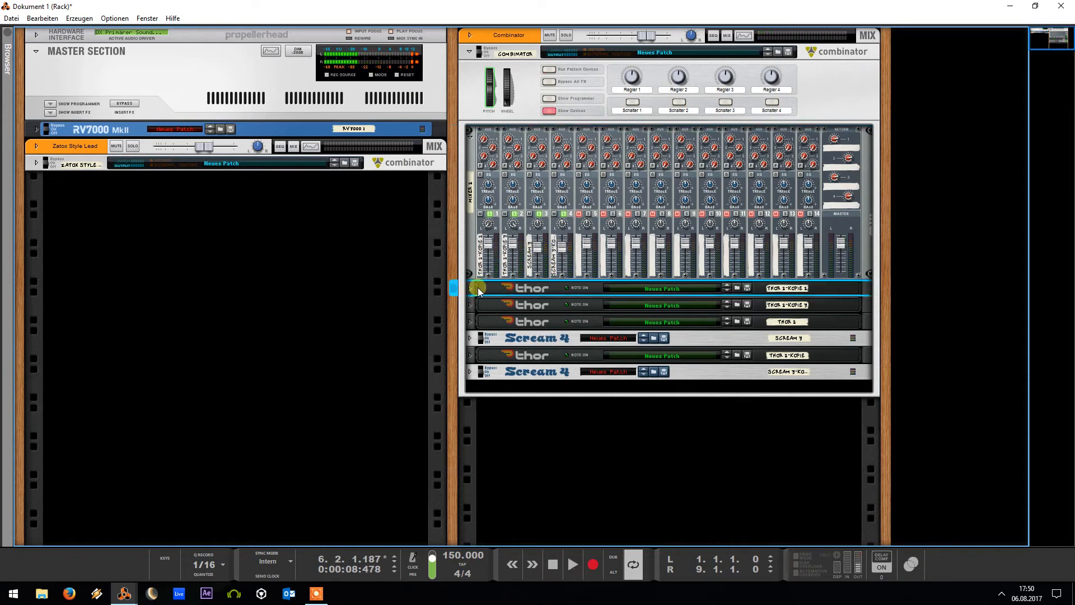
right_click(478, 287)
mouse_move(568, 345)
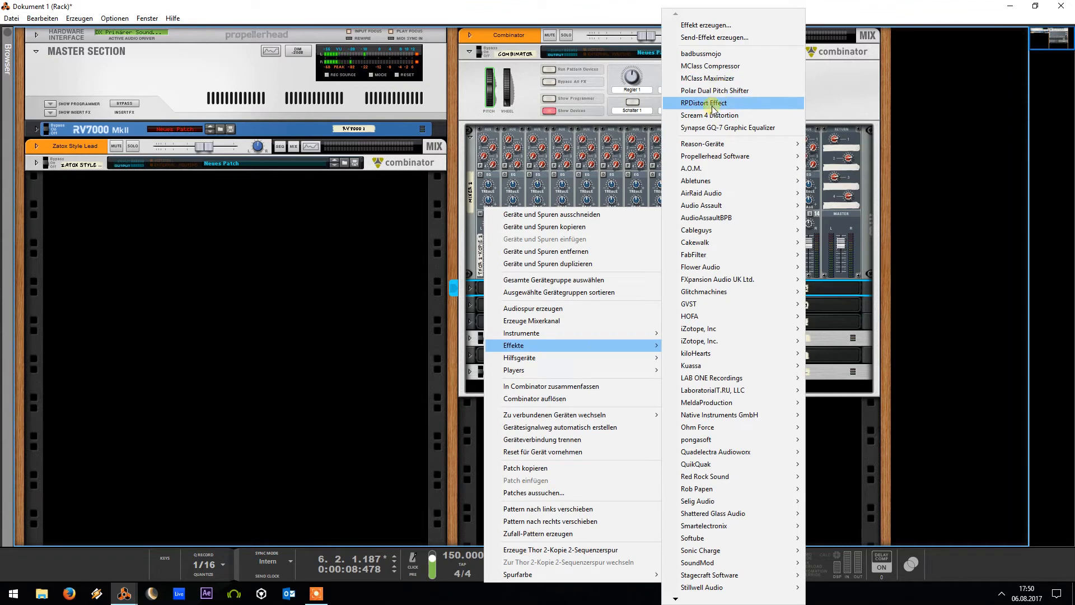
left_click(722, 115)
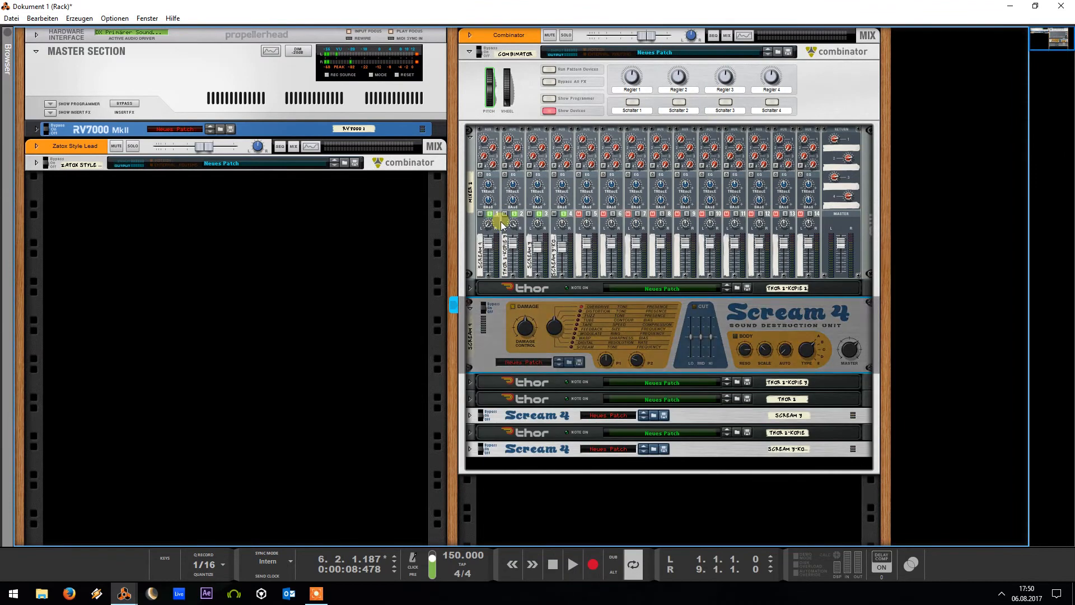
left_click_drag(607, 324, 630, 401)
left_click_drag(528, 294, 528, 299)
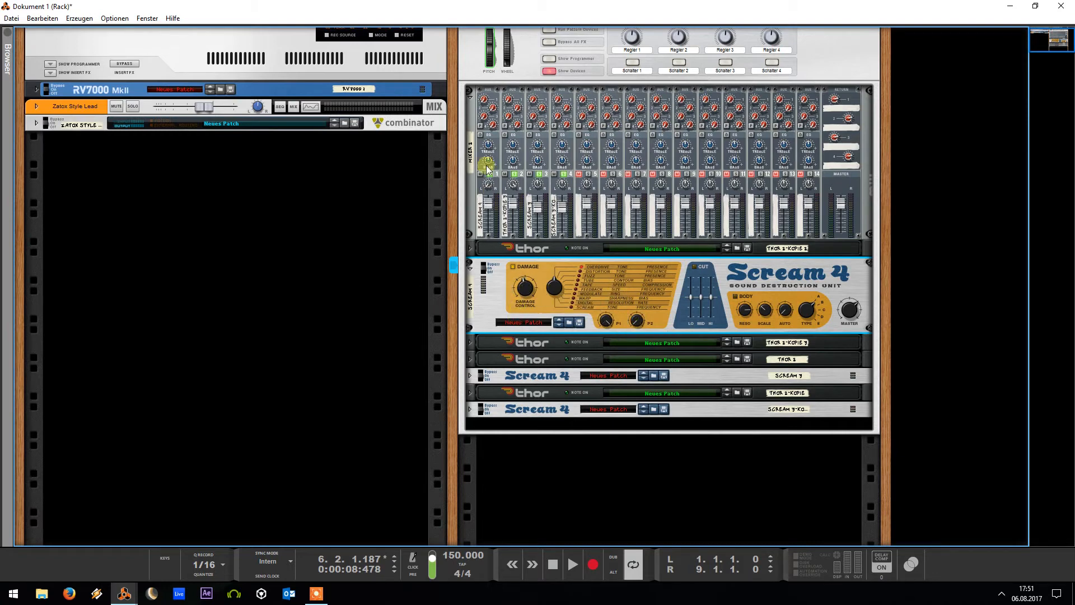
Take channels 2, 3 and 4 out of solo, move channel 1's pan back toward the centre and play it alone
left_click(534, 176)
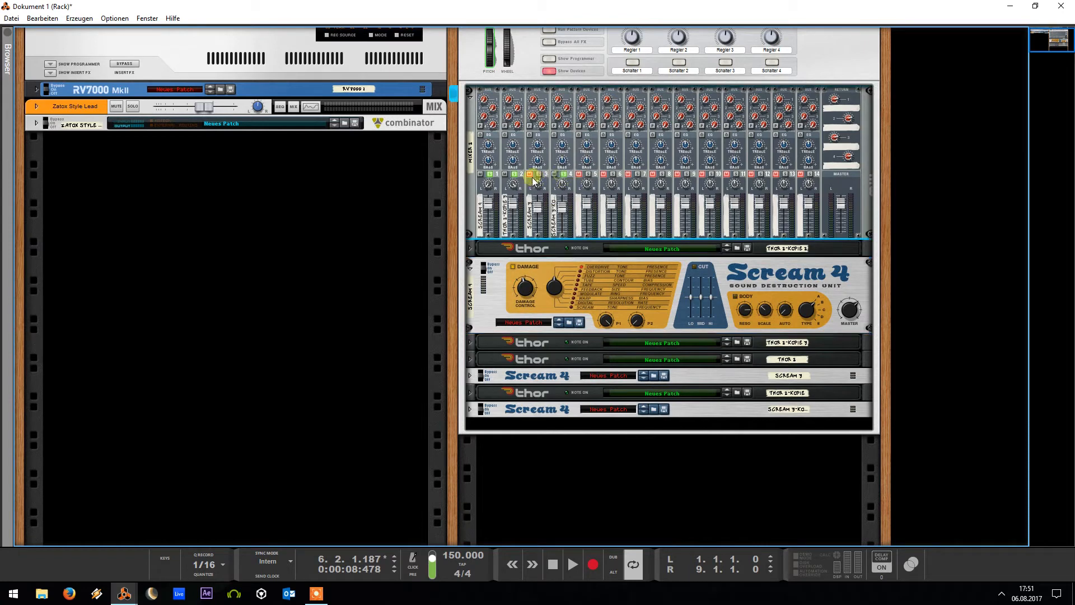
left_click(515, 174)
left_click(563, 174)
left_click_drag(489, 183, 491, 124)
key("space")
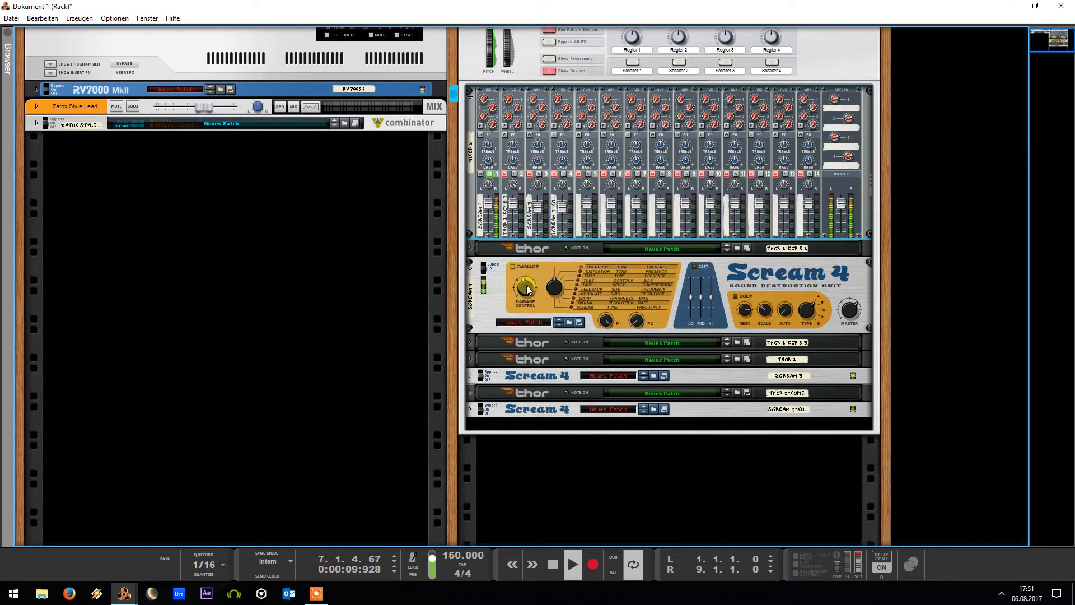
Fine-tune the new Scream 4's damage control while auditioning channel 1
left_click_drag(528, 288, 518, 308)
key("space")
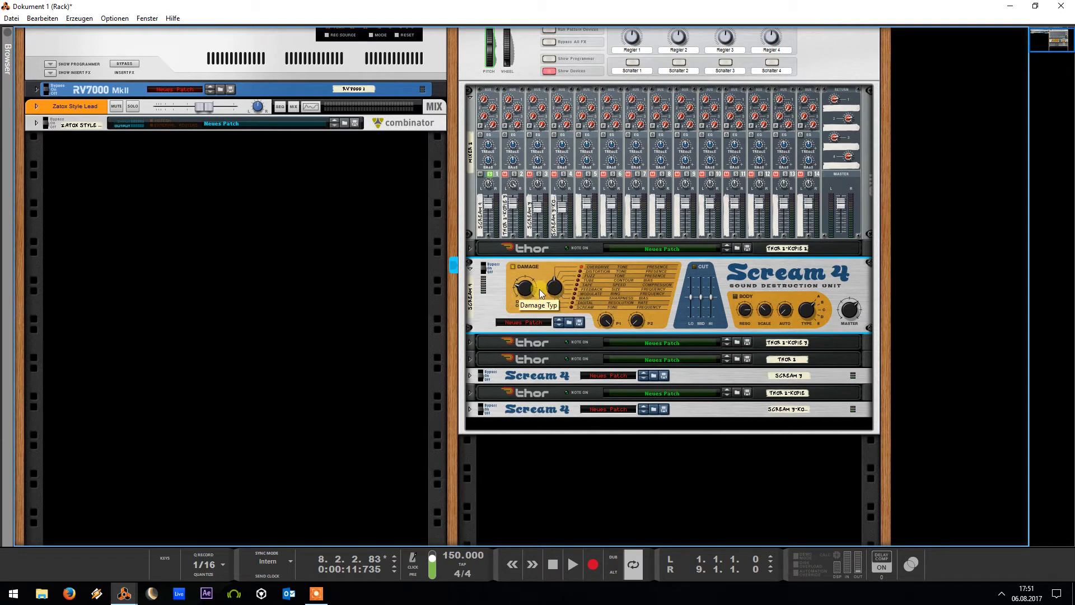
left_click_drag(525, 290, 527, 277)
key("space")
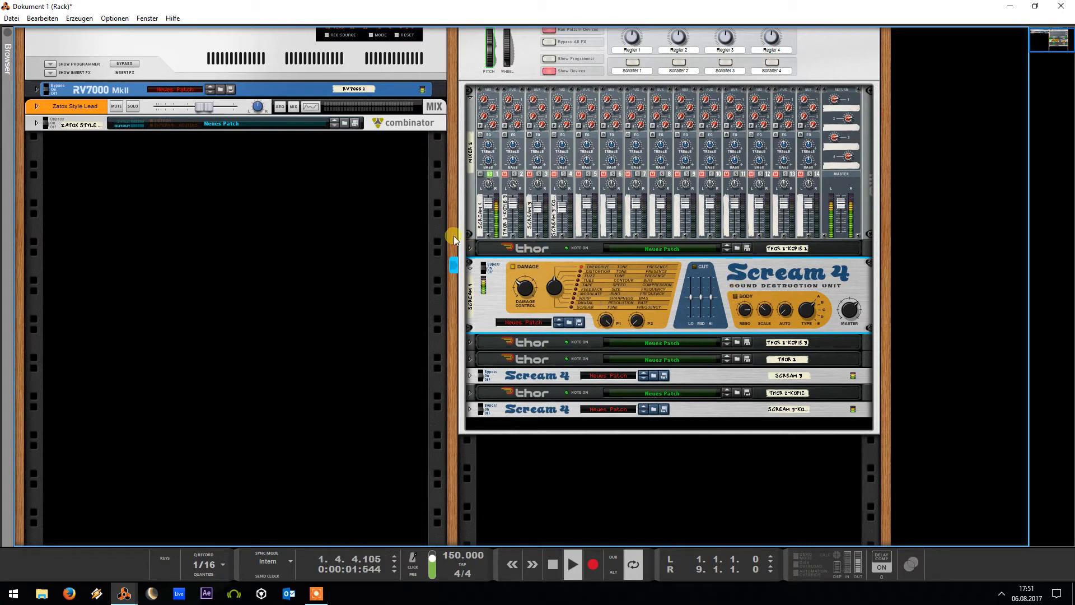
Fold the upper Scream 4, stop playback and insert an MClass Equalizer directly after it
left_click(470, 269)
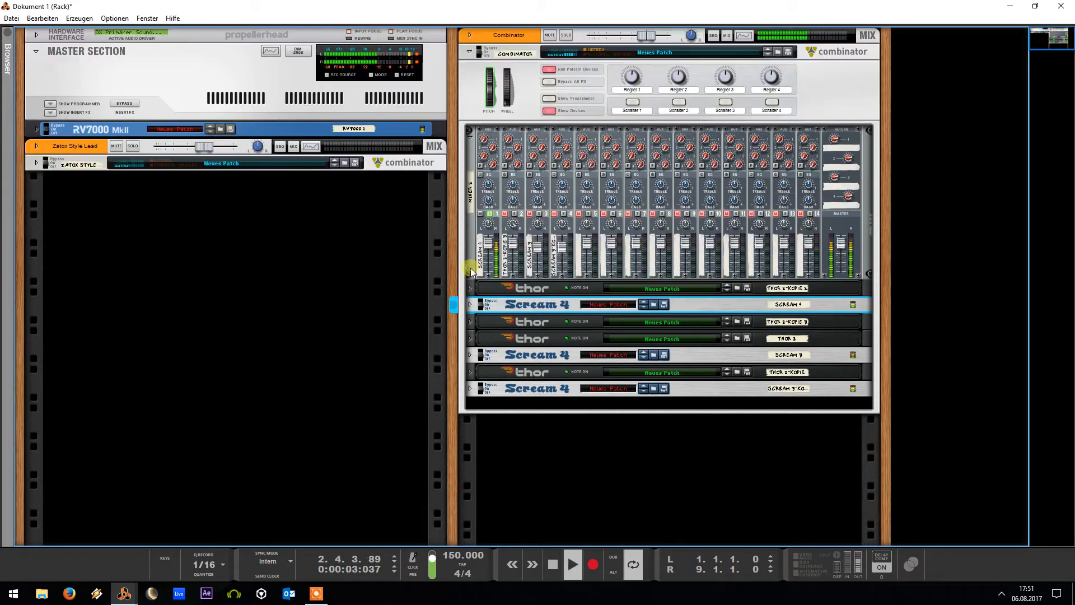
key("space")
right_click(491, 304)
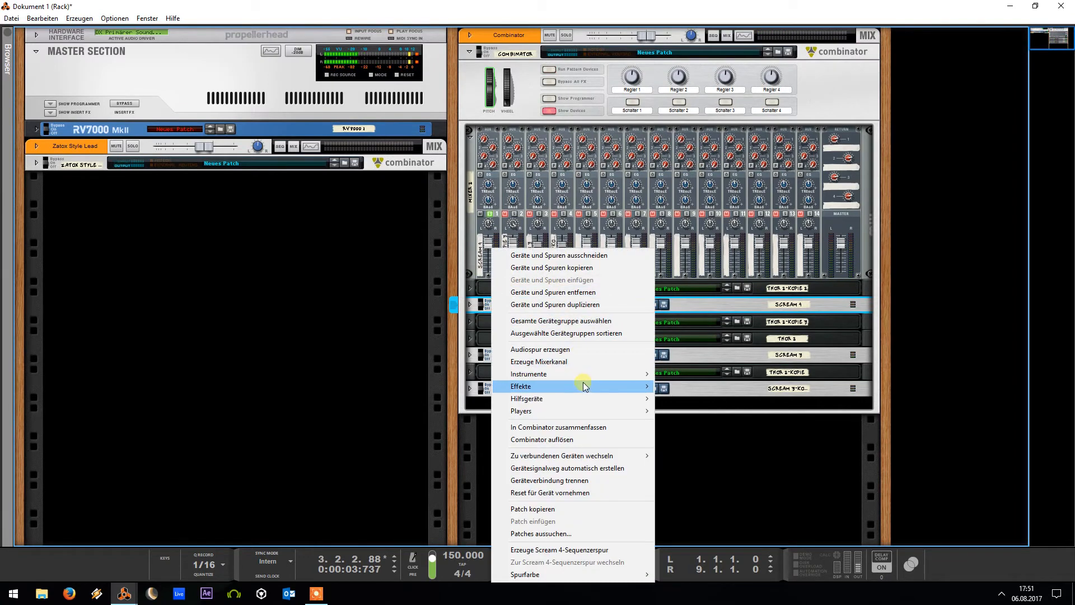
mouse_move(582, 386)
mouse_move(747, 144)
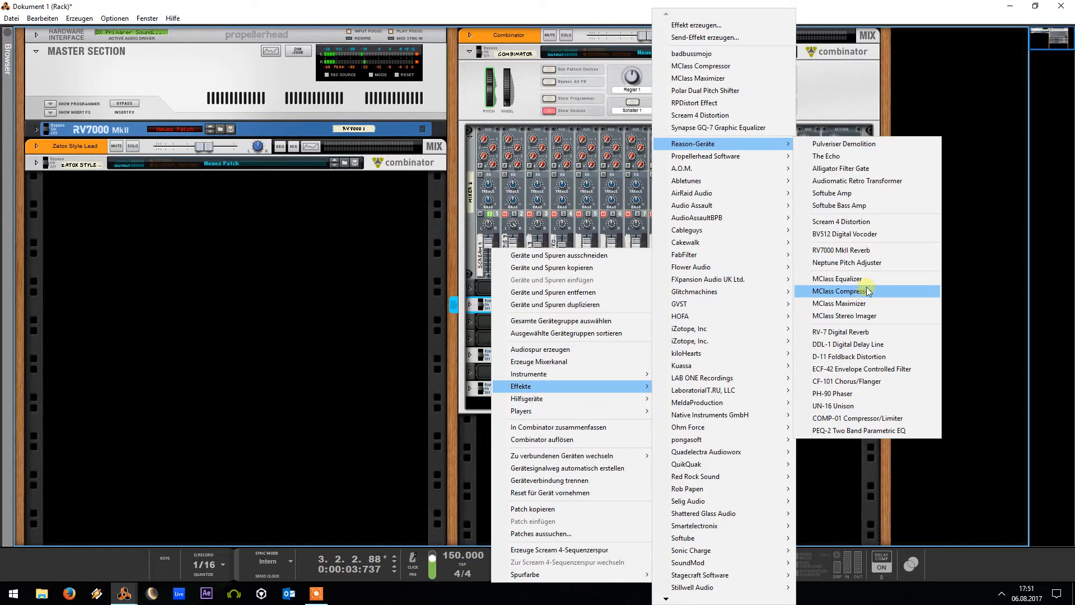
left_click(856, 278)
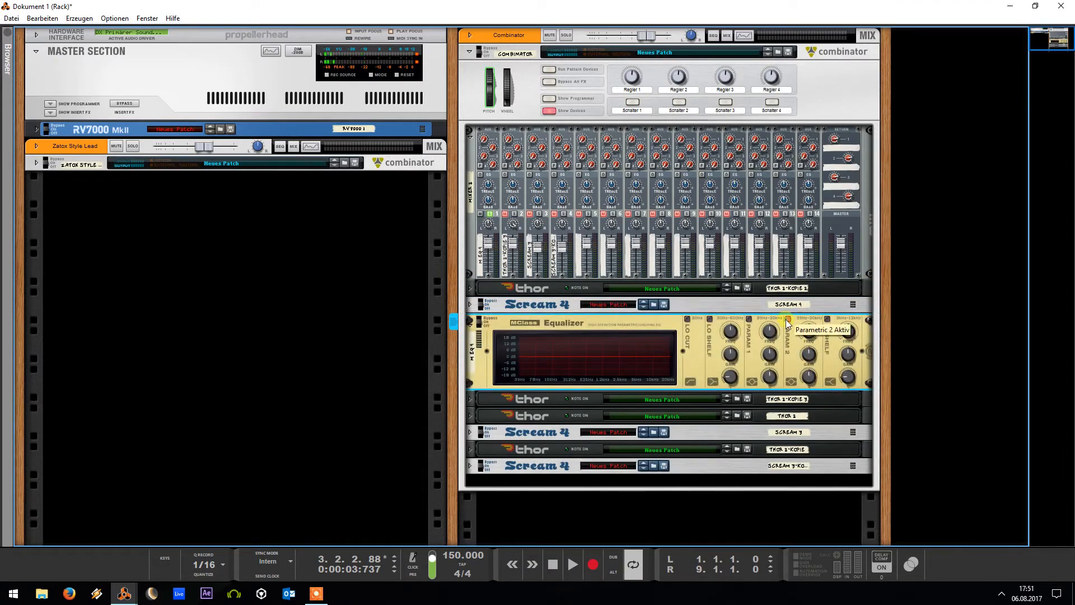
Shape the equalizer's Parametric 2 band with a higher frequency, about 4.3 dB gain and a lower Q while auditioning channel 1
left_click_drag(809, 332, 822, 263)
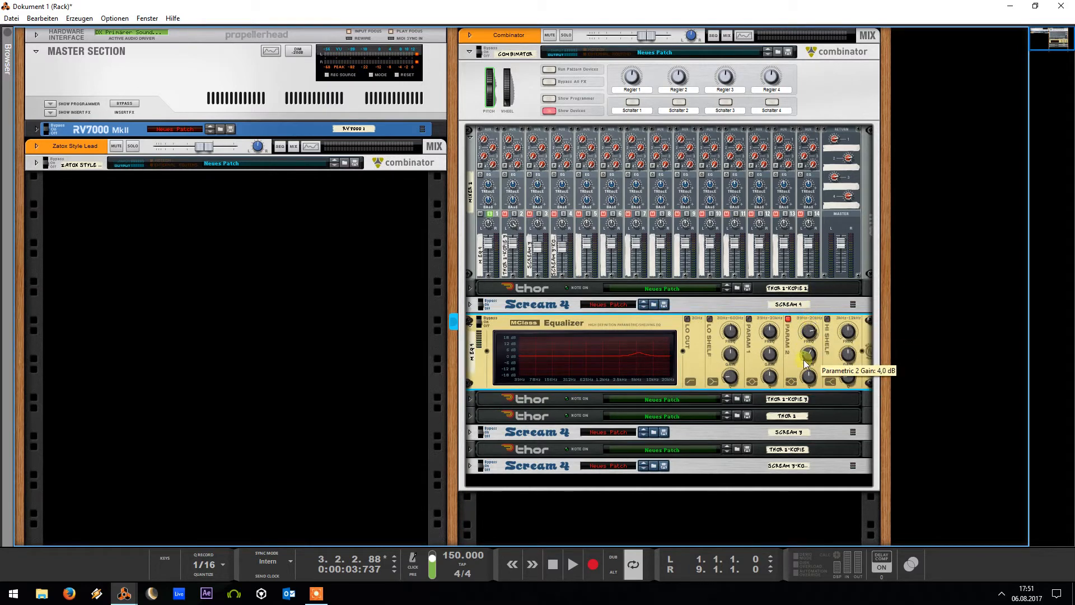
key("space")
left_click_drag(804, 359, 828, 176)
left_click_drag(804, 370, 789, 456)
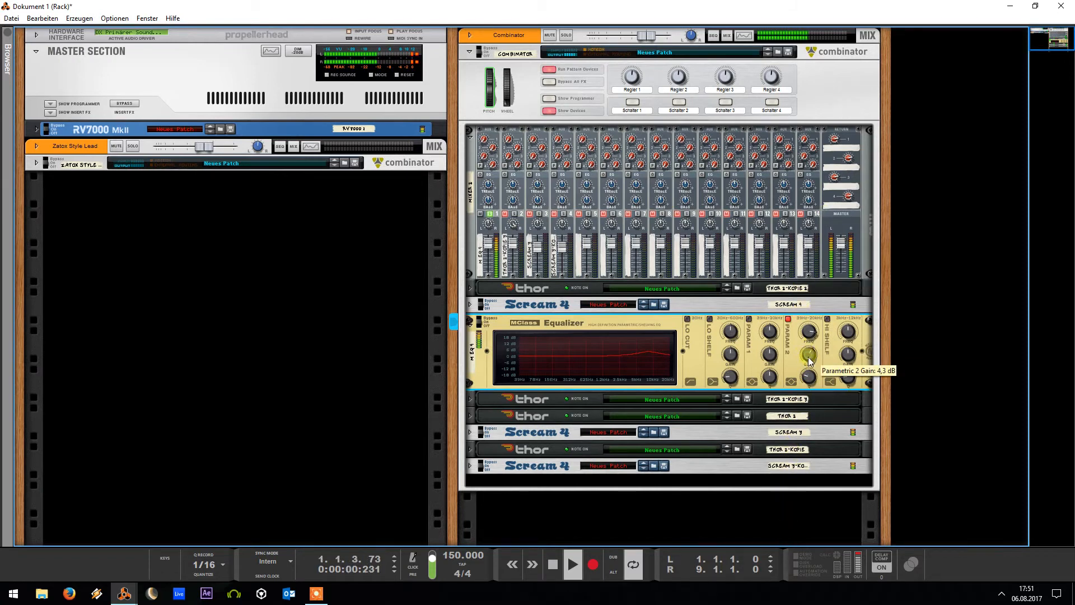
key("space")
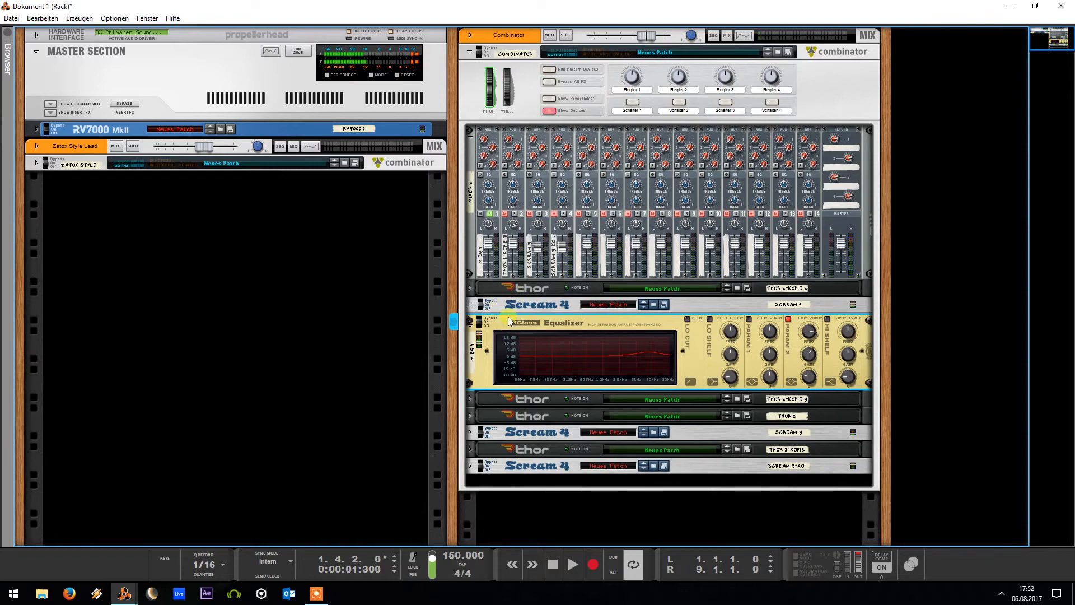
Duplicate the upper Scream 4 and equalizer below Thor 1-Kopie 3 and unplug the equalizer copy's output cables from the Scream 4 copy's inputs
left_click_drag(512, 307, 525, 397)
scroll(493, 389, "down", 3)
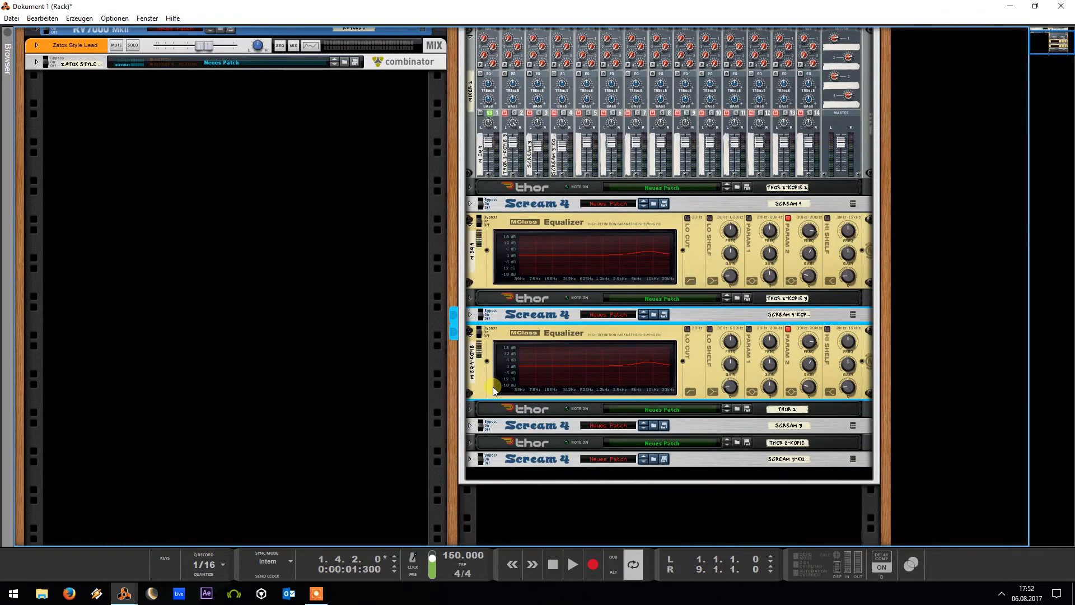
key("Tab")
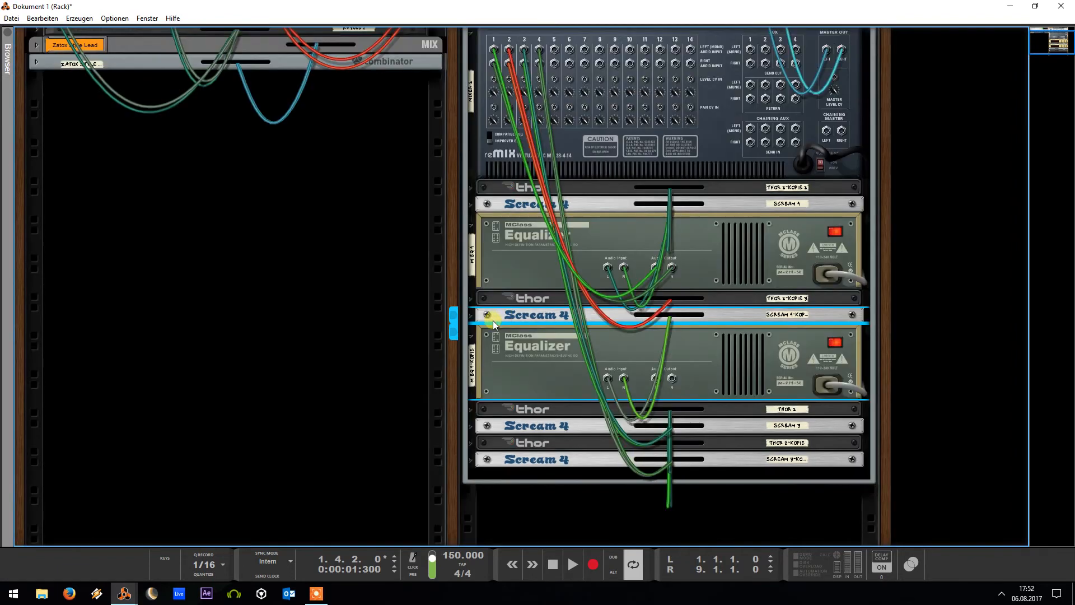
left_click_drag(531, 328, 550, 347)
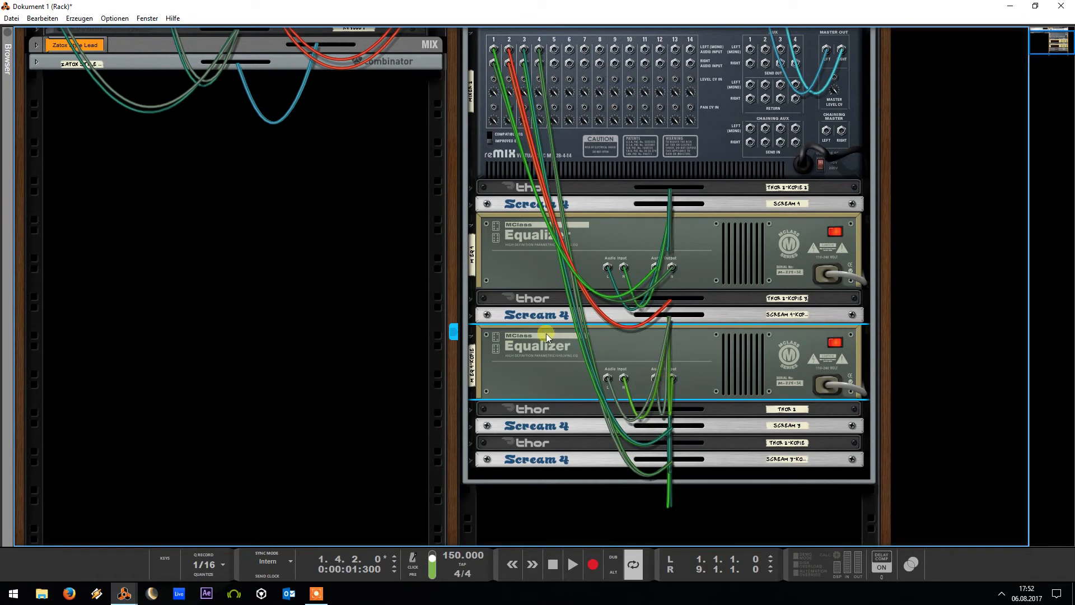
key("Tab")
key("Tab")
left_click(472, 315)
scroll(701, 276, "down", 3)
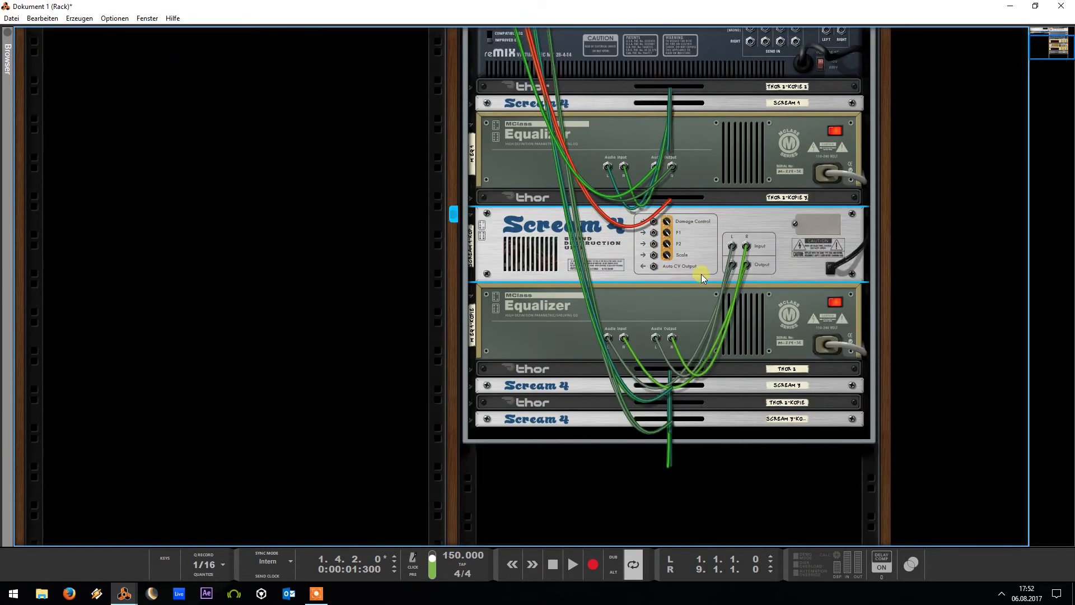
left_click_drag(731, 246, 713, 235)
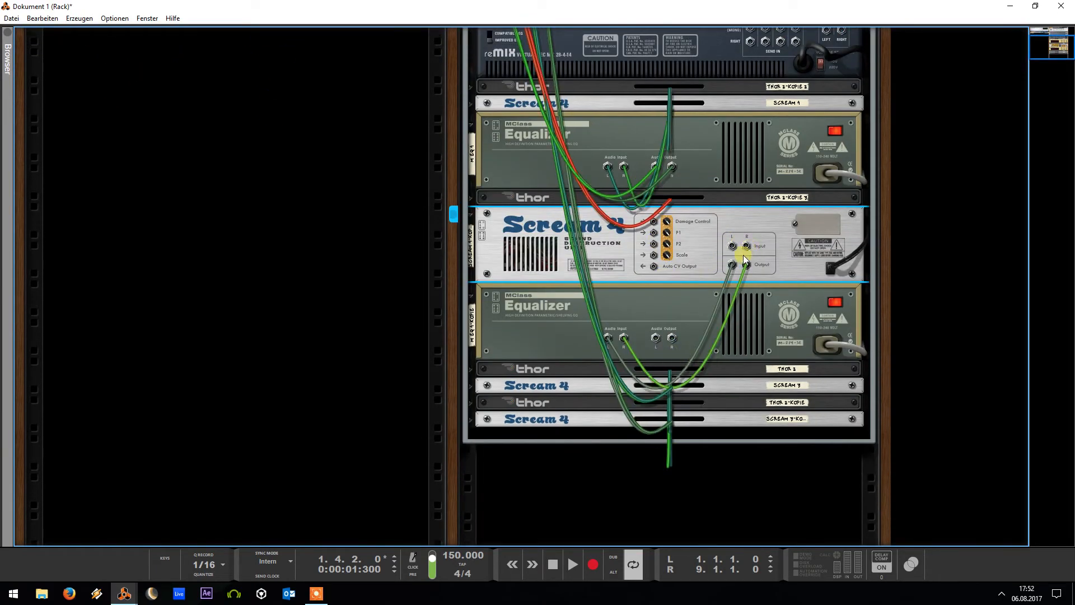
Route Thor 1-Kopie 3's outputs into the Scream 4 copy and the equalizer copy's output into mixer channel 2
left_click(472, 196)
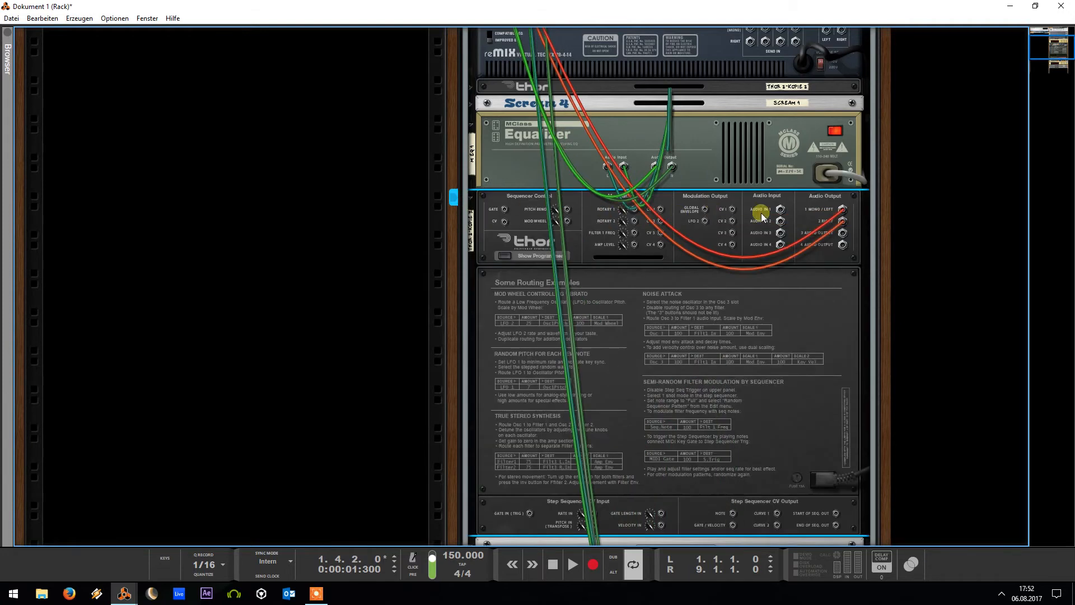
left_click_drag(843, 210, 732, 308)
left_click_drag(656, 400, 510, 150)
scroll(627, 366, "up", 8)
Return to the rack's front side and fold both equalizers, Thor 1-Kopie 3 and the Scream 4 copy
key("Tab")
scroll(496, 215, "down", 5)
scroll(448, 182, "up", 3)
left_click(468, 190)
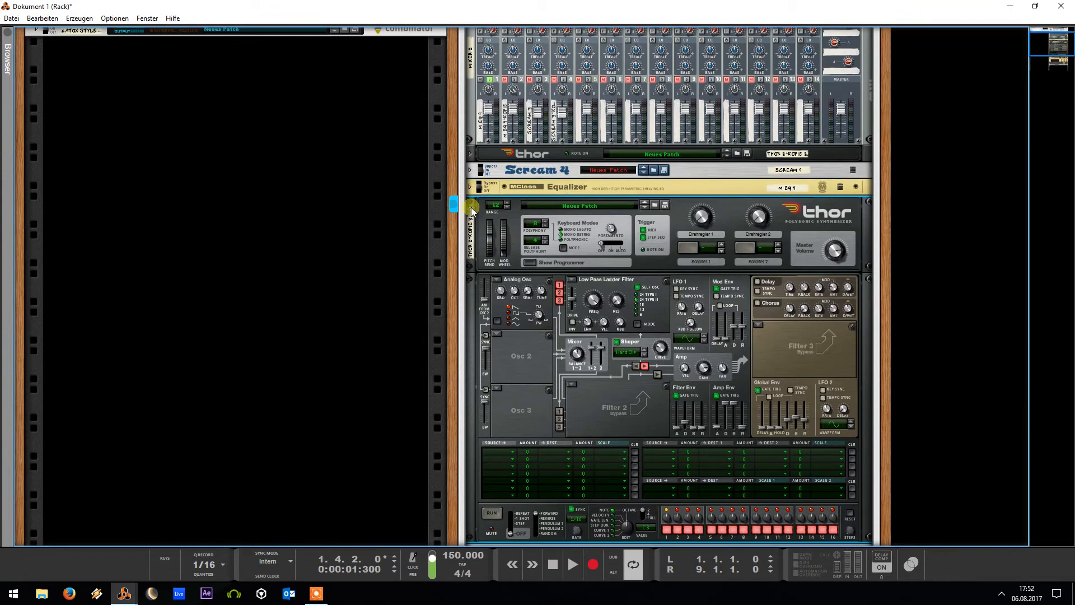
left_click(471, 206)
left_click(471, 220)
left_click(468, 285)
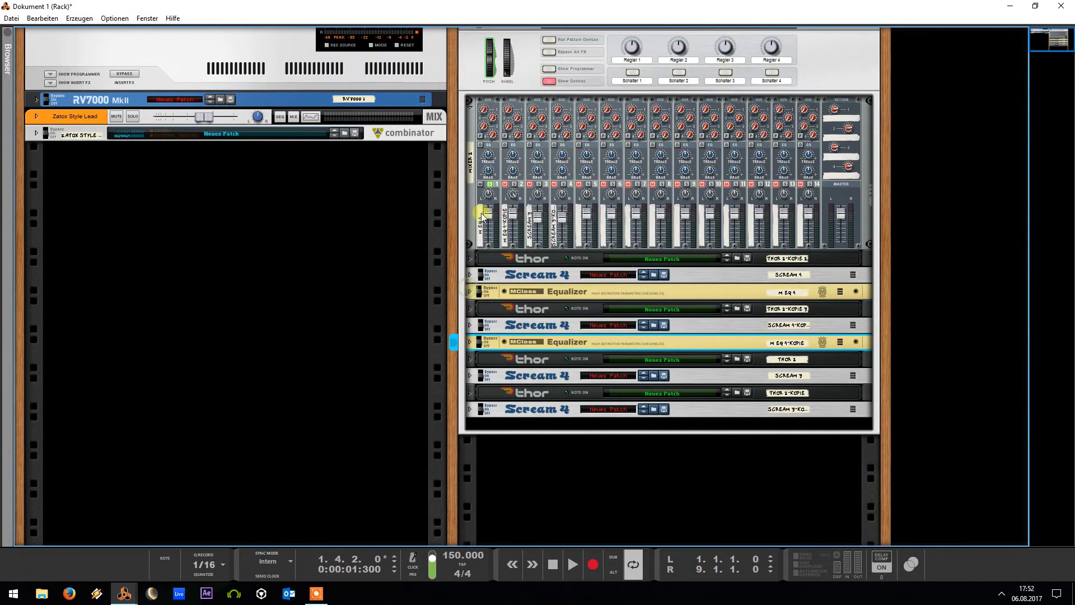
Solo channels 2, 3 and 4 one after another alongside channel 1 and audition the growing layer stack
left_click(513, 184)
key("space")
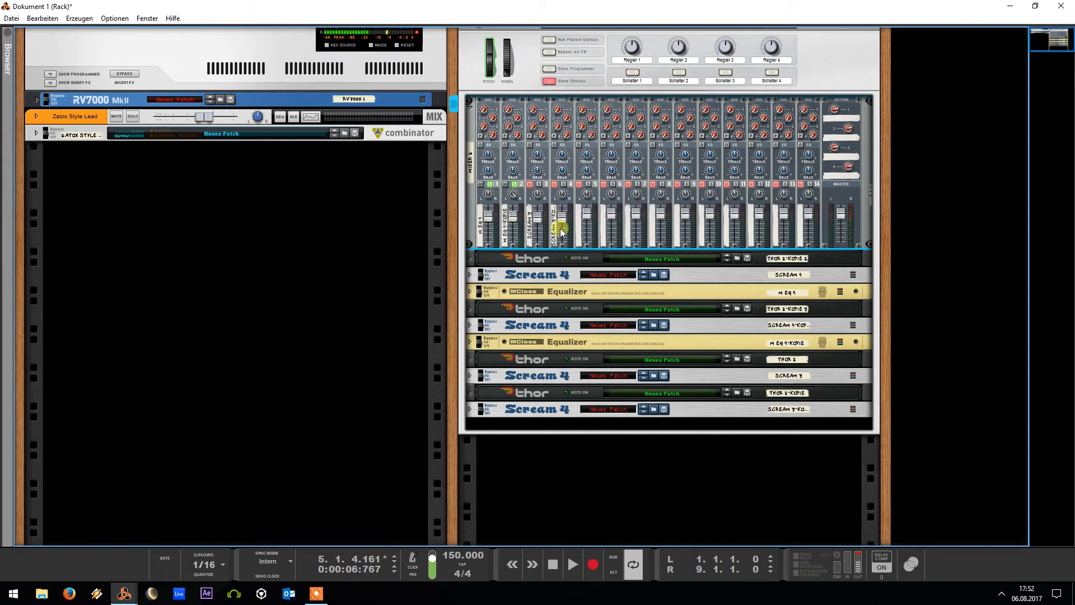
key("space")
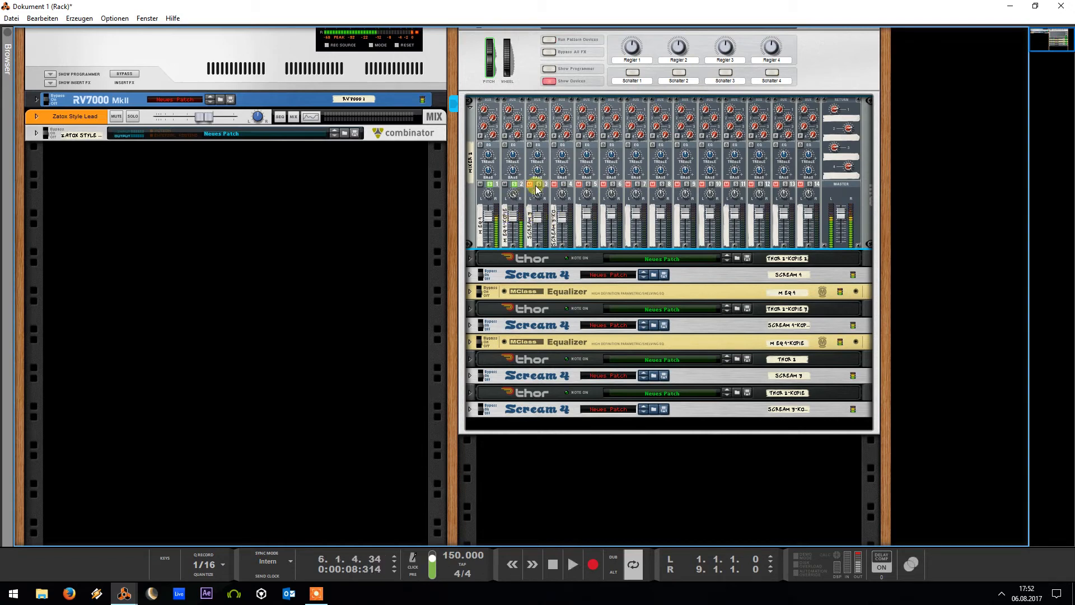
key("space")
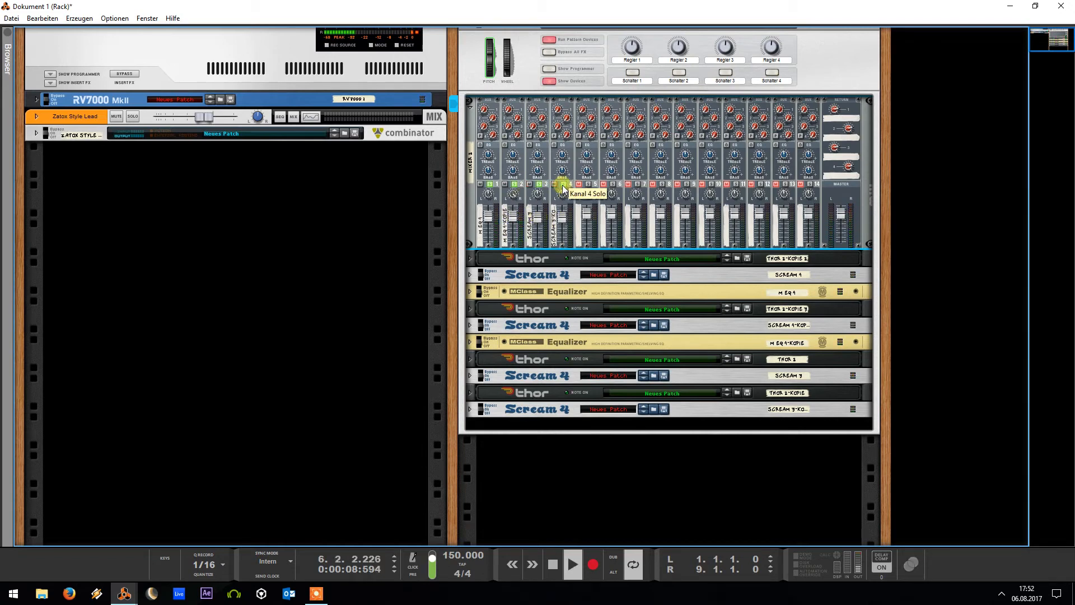
left_click(562, 185)
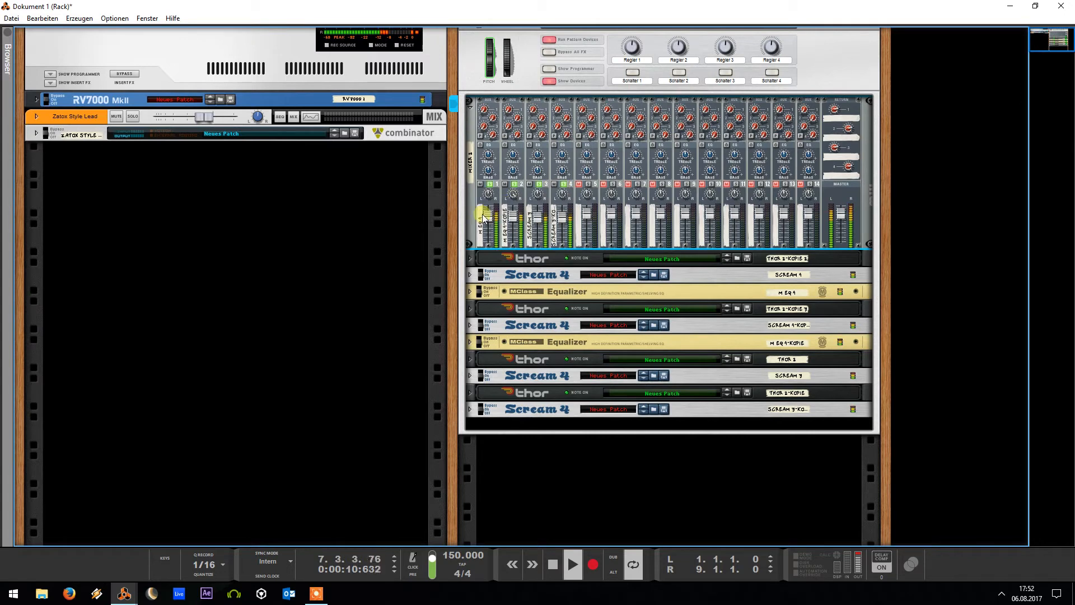
key("space")
Insert a DDL-1 Digital Delay Line after the equalizer copy on channel 2
right_click(492, 351)
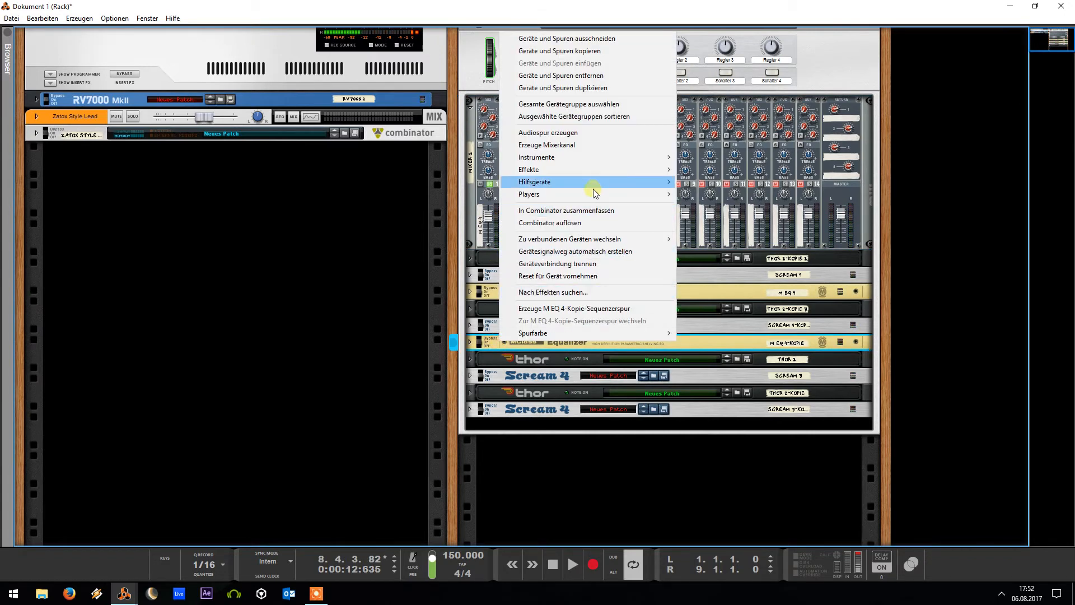
mouse_move(600, 169)
mouse_move(758, 144)
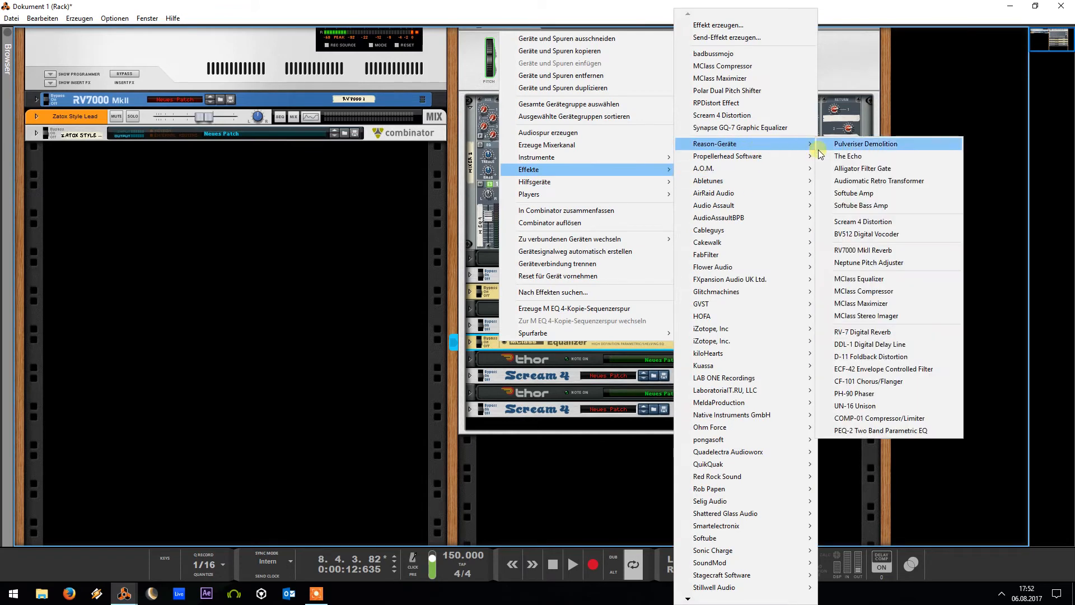
left_click(919, 342)
left_click_drag(508, 381, 528, 395)
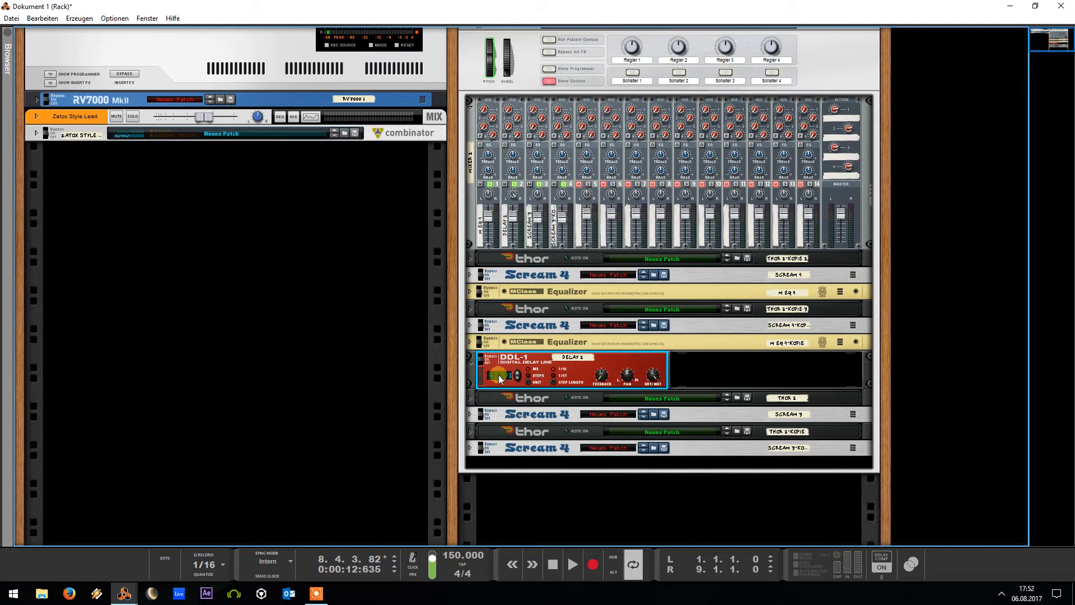
Take channels 3 and 4 out of solo, set the DDL-1's delay time to 6 and compare it with bypass during playback
left_click(562, 183)
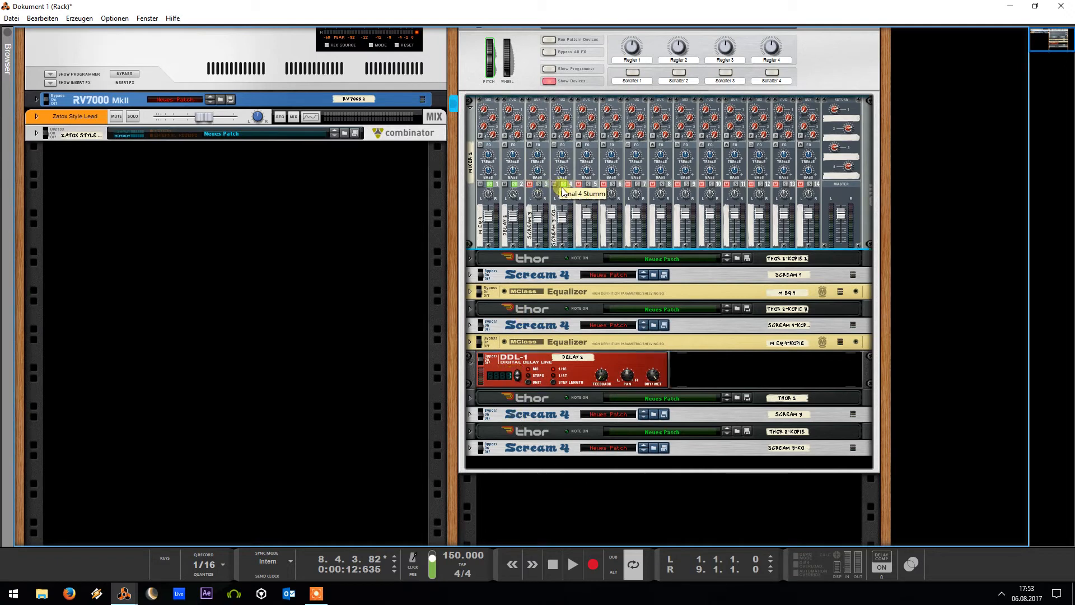
left_click(515, 369)
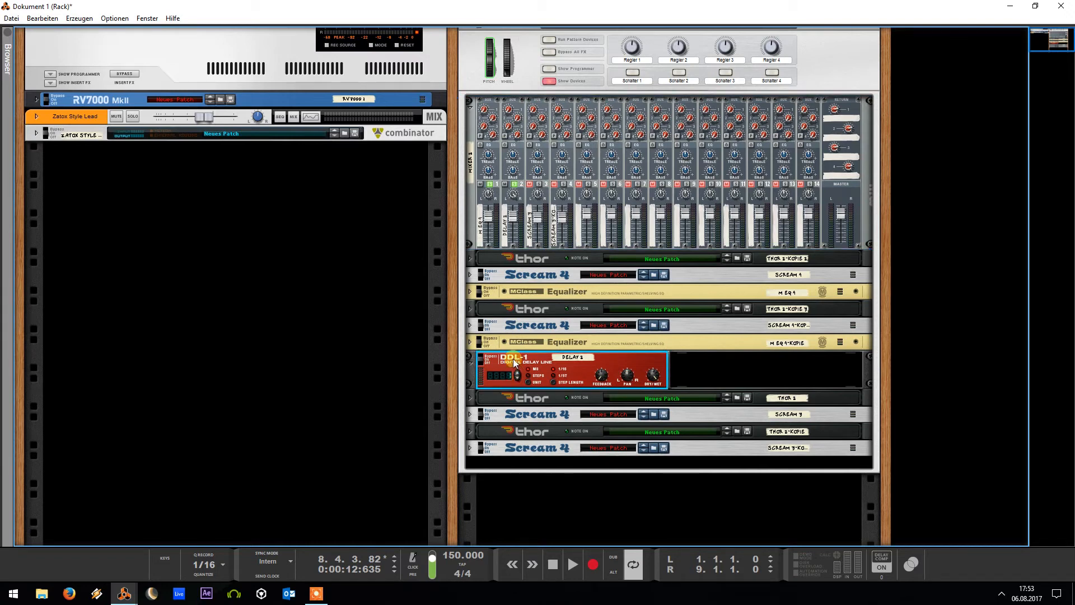
key("space")
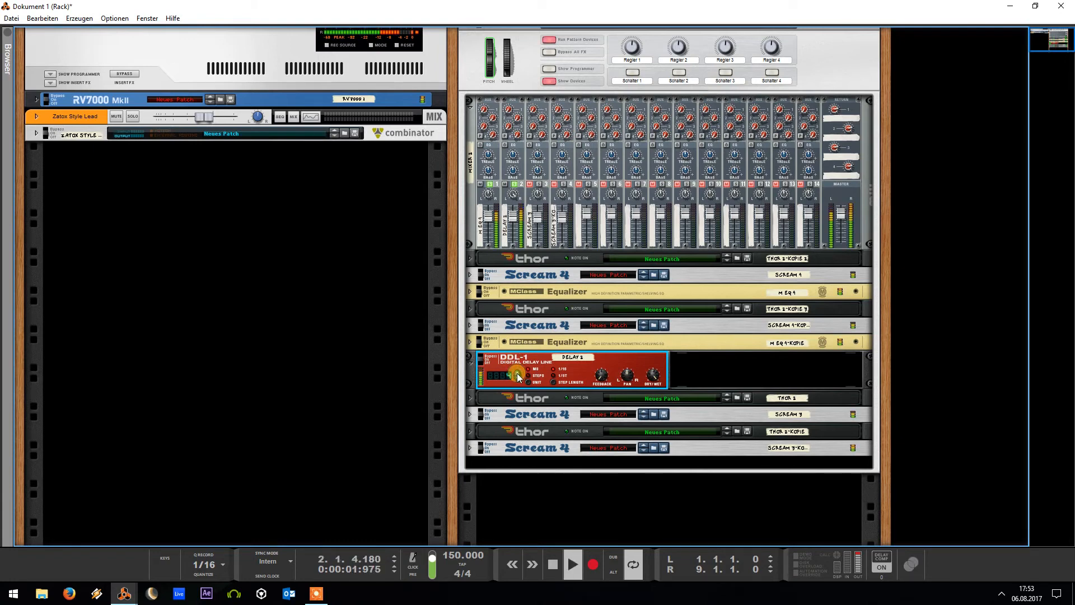
left_click(480, 361)
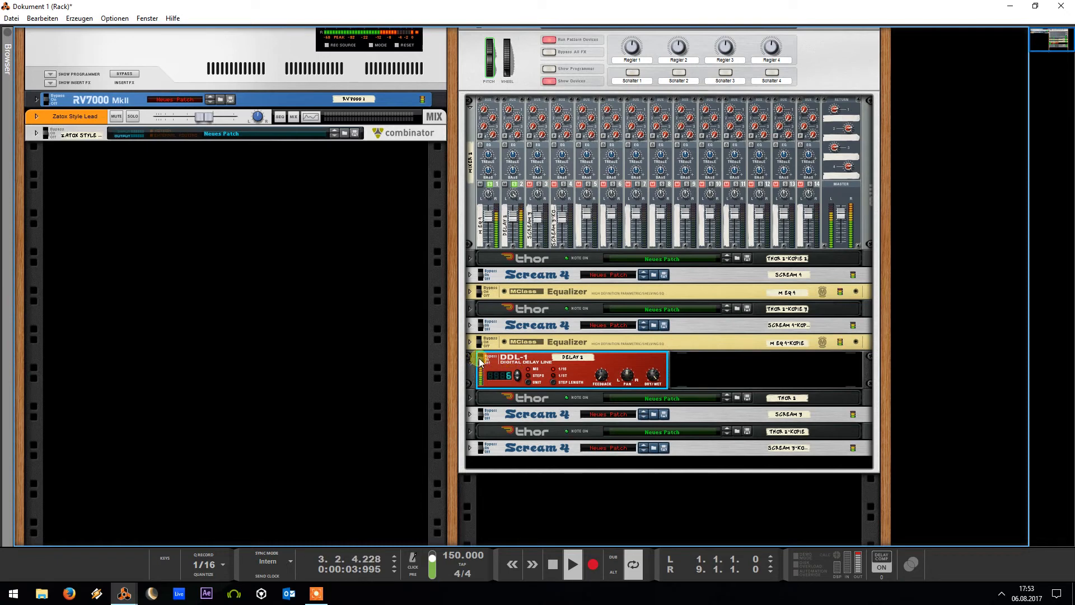
left_click_drag(483, 350, 479, 360)
Lower channel 2's level to about 79 while channels 1 and 2 play
left_click(513, 220, "shift")
left_click_drag(513, 223, 513, 232)
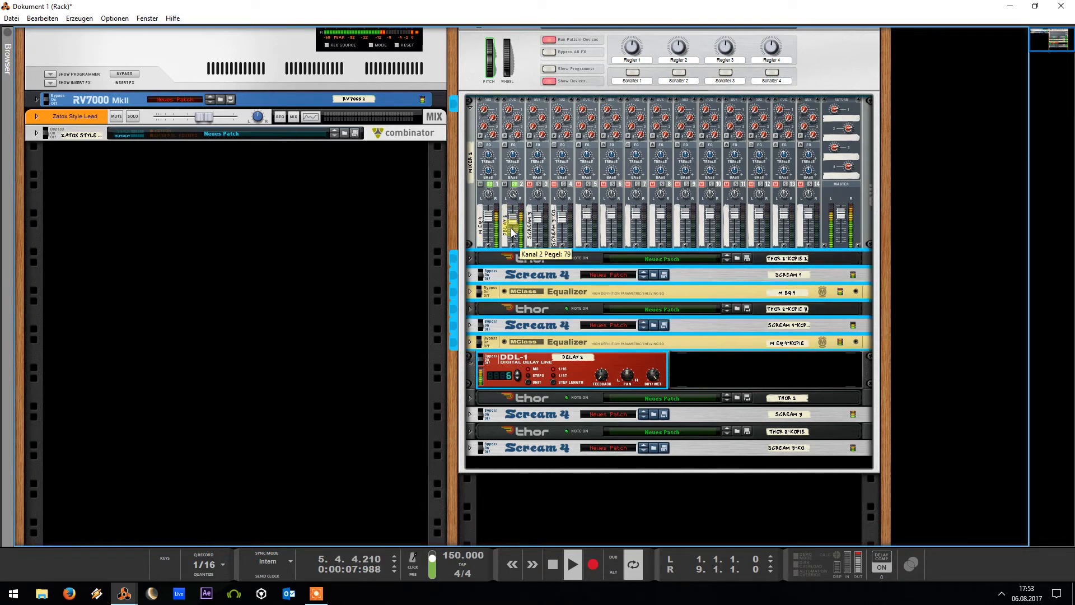
left_click_drag(507, 242, 504, 244)
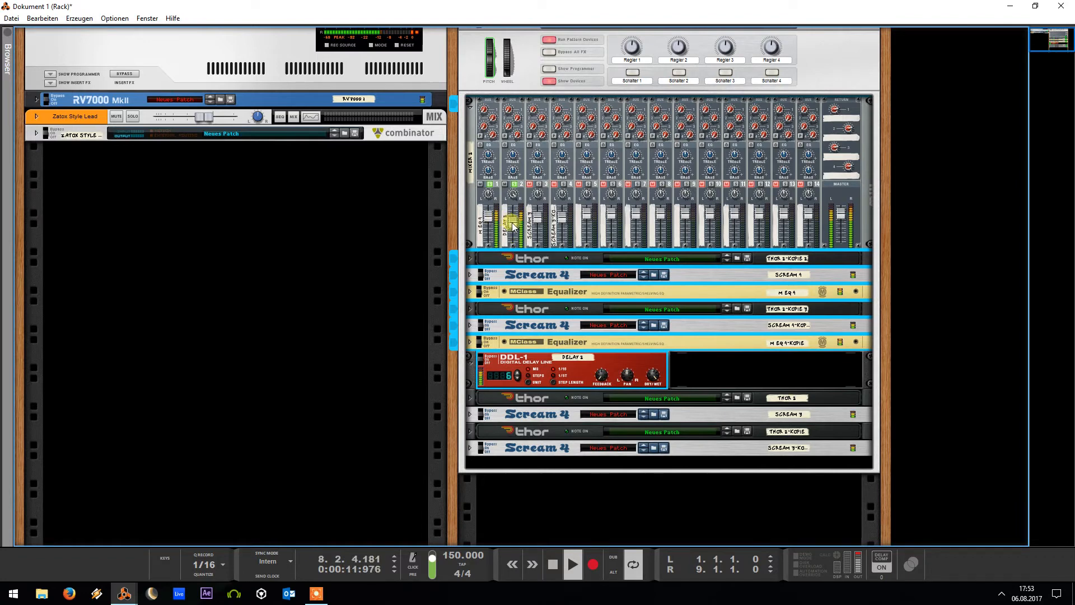
Solo channels 3 and 4 again, fold the DDL-1 and listen to all four layers together
left_click(538, 185)
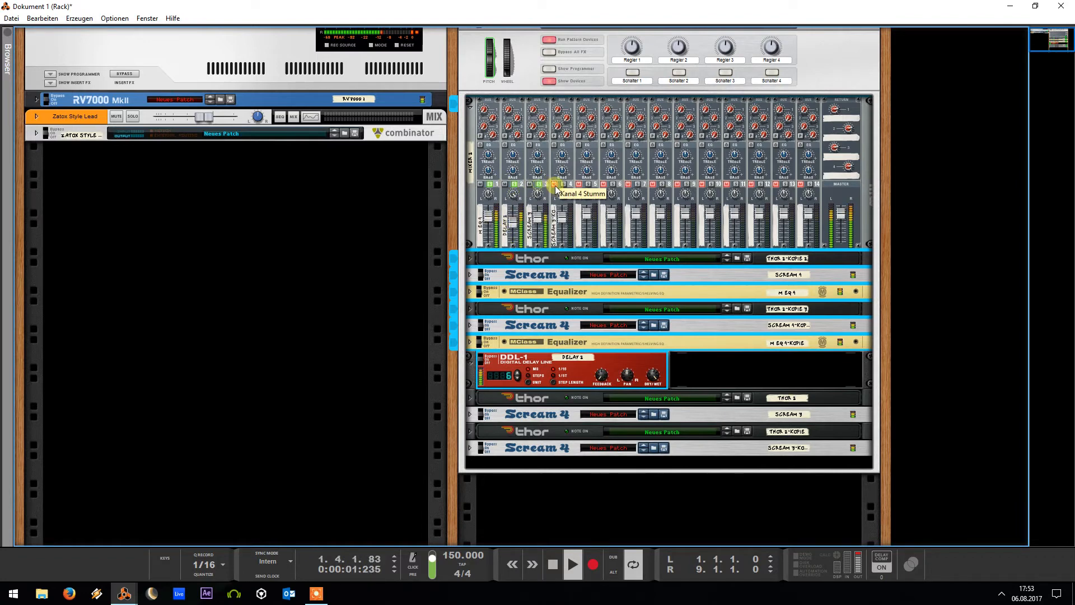
left_click(563, 185)
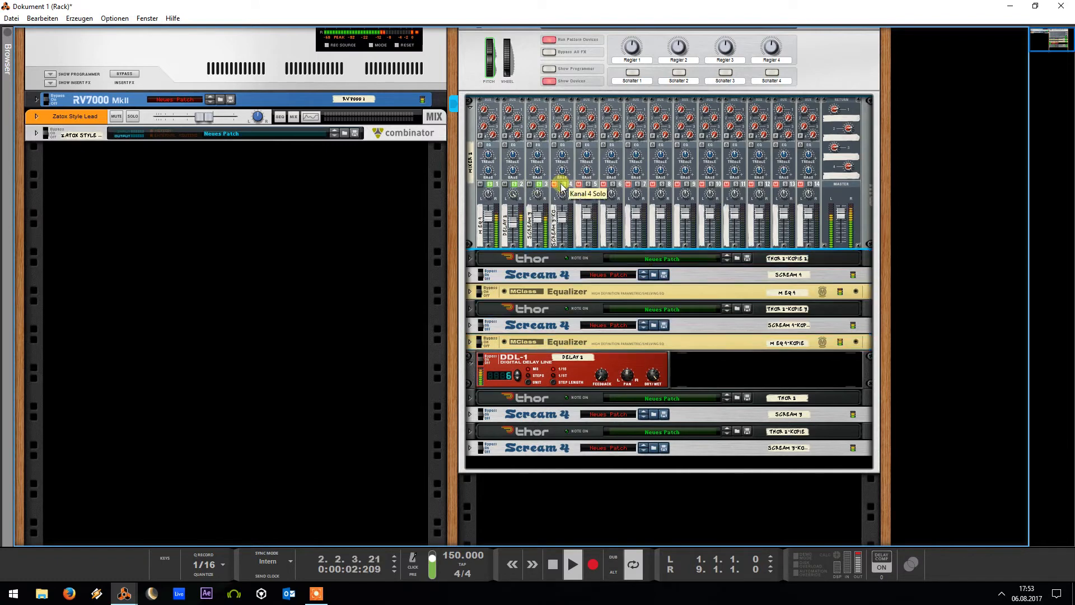
left_click(471, 362)
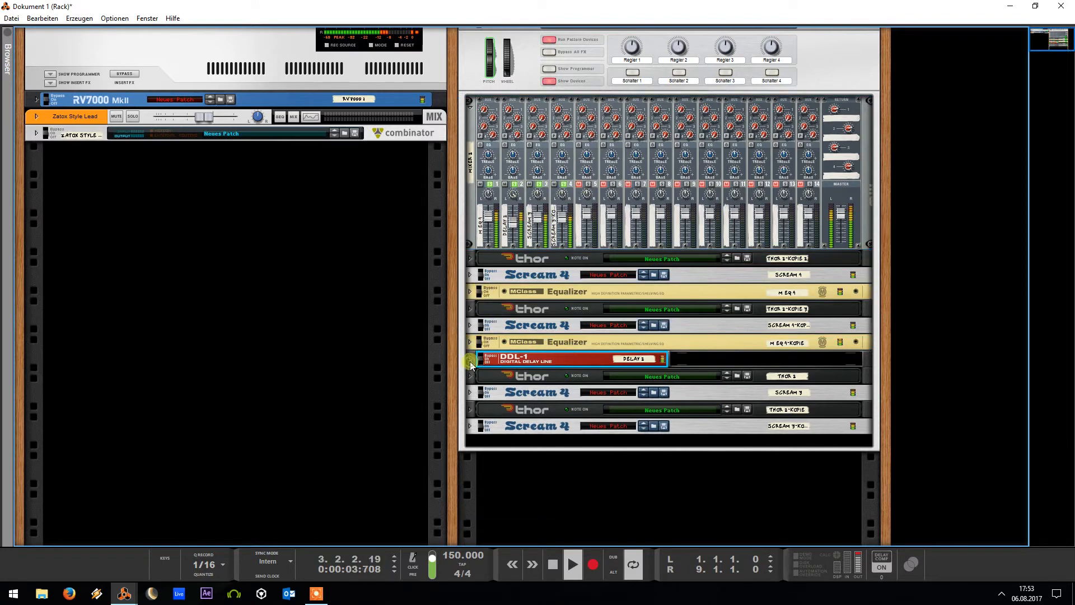
left_click(843, 219)
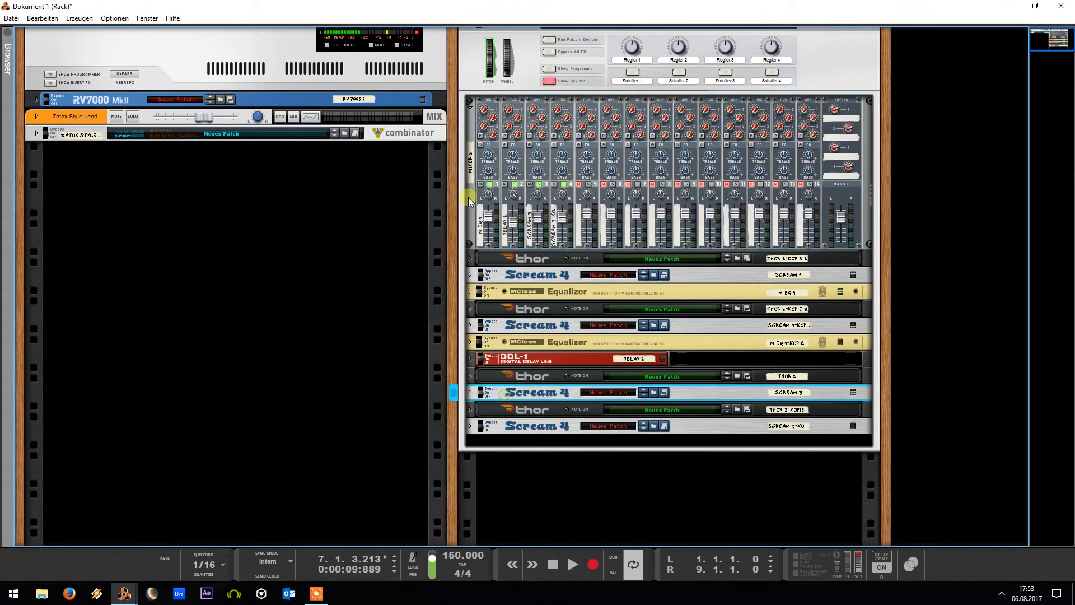
Take channels 1 and 2 out of solo and insert an MClass Equalizer with a high-shelf cut after channel 3's Scream 4
left_click(502, 189)
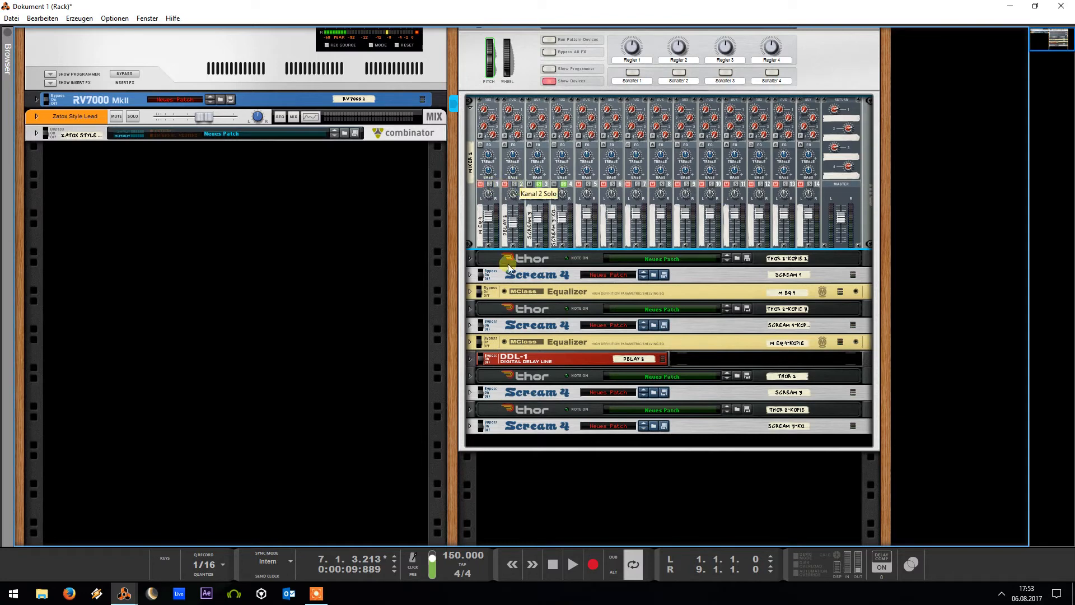
left_click(514, 391)
right_click(511, 398)
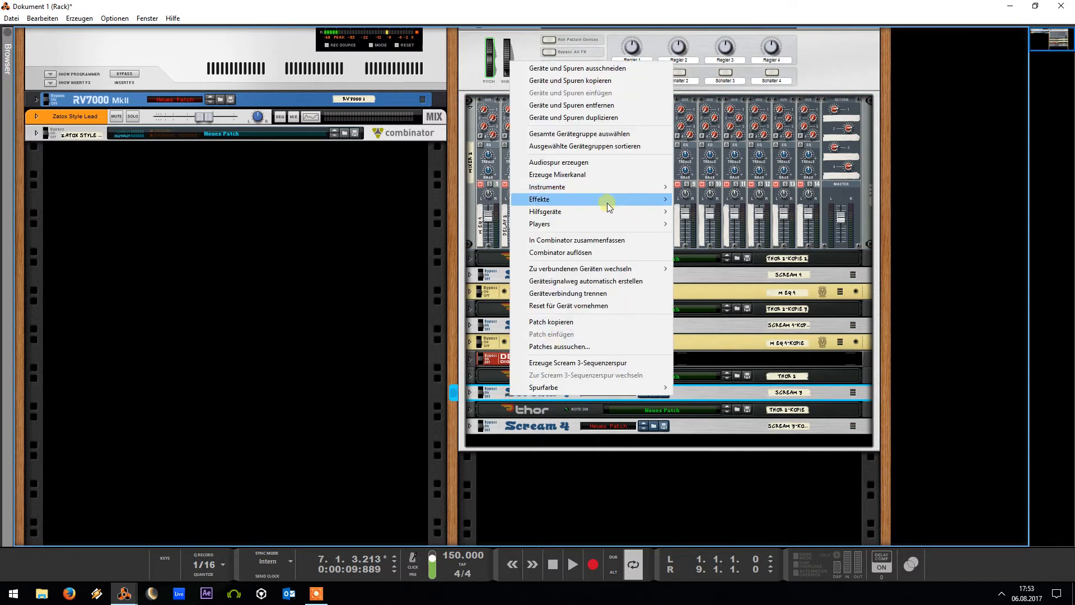
mouse_move(607, 199)
mouse_move(747, 143)
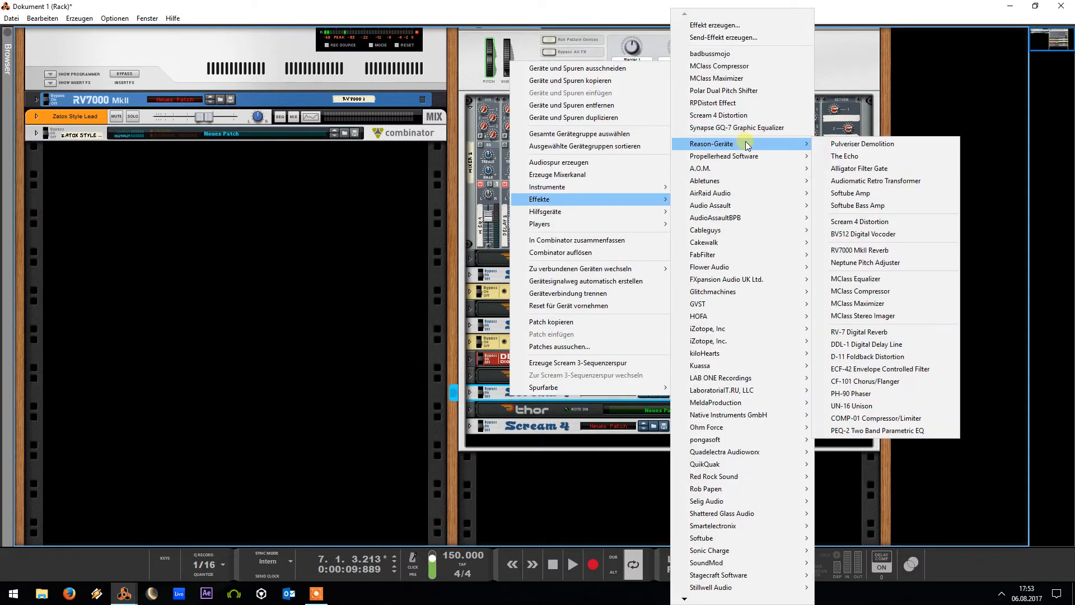
left_click(905, 280)
left_click(827, 312)
left_click_drag(846, 334, 838, 502)
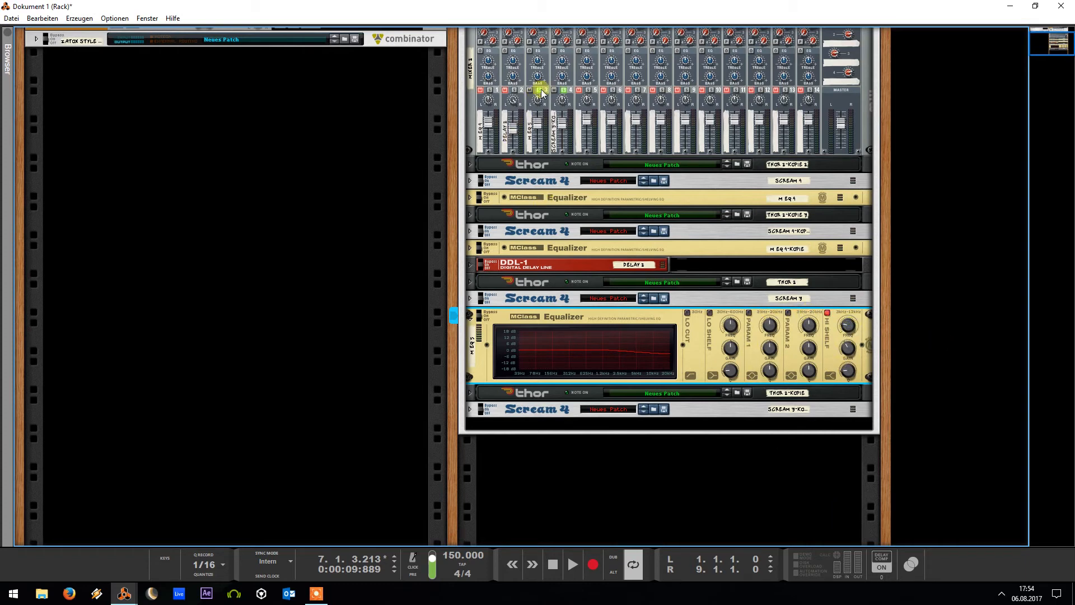
Take channel 4 out of solo and check the equalizer's high shelf on channel 3 during playback
left_click(560, 89)
key("space")
left_click(855, 352)
key("space")
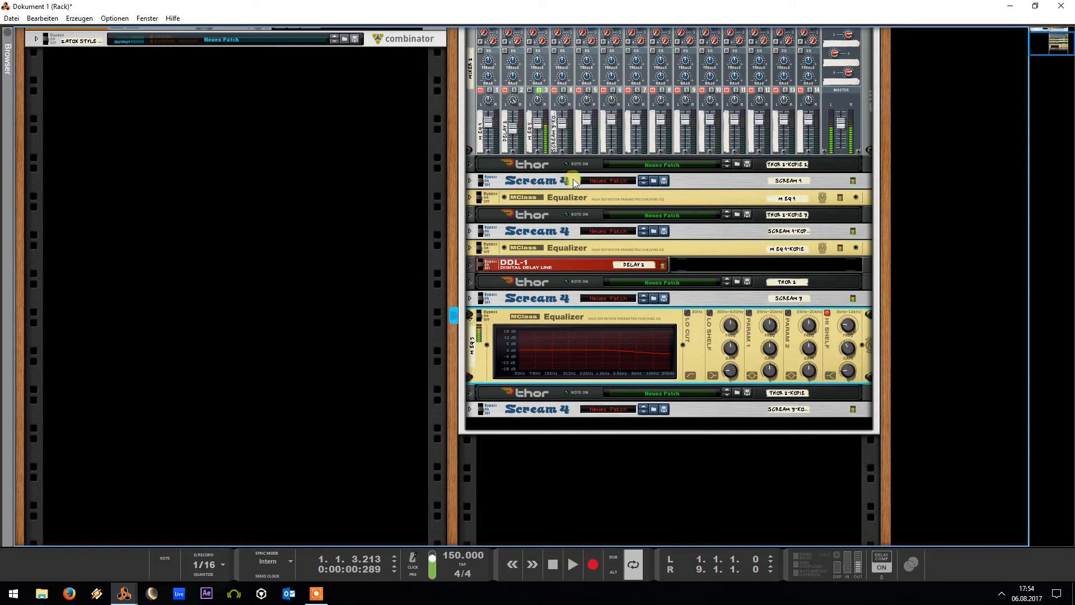
Copy the equalizer behind the Scream 4 copy on channel 4 and check its cabling on the rack's rear side
left_click_drag(538, 313, 545, 414)
key("Tab")
key("Tab")
Solo channel 4 again, listen to channels 3 and 4 together and fold both of their equalizers
left_click(562, 90)
key("space")
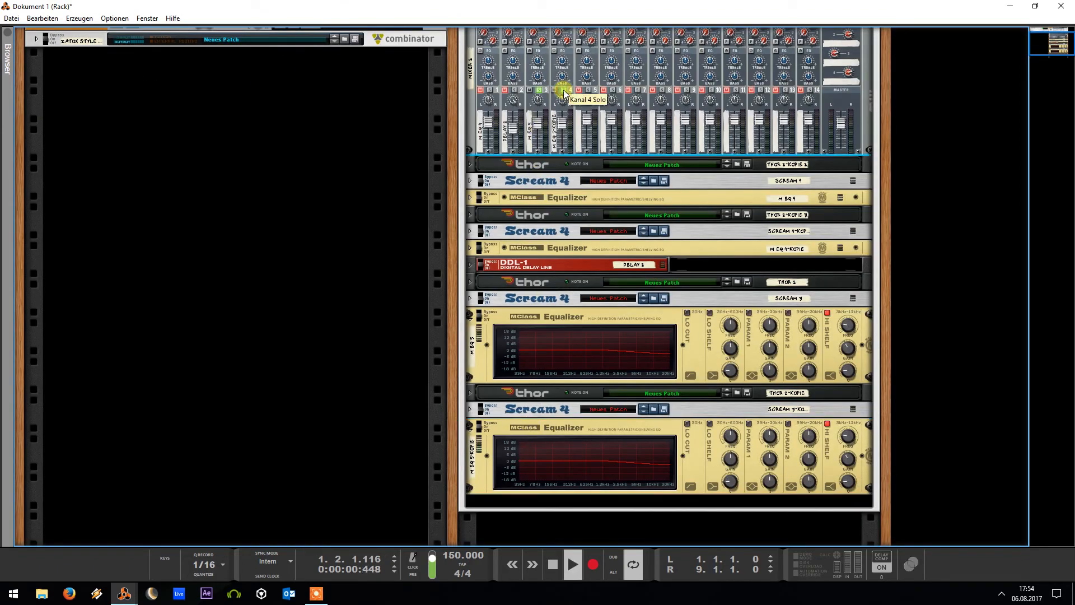
key("space")
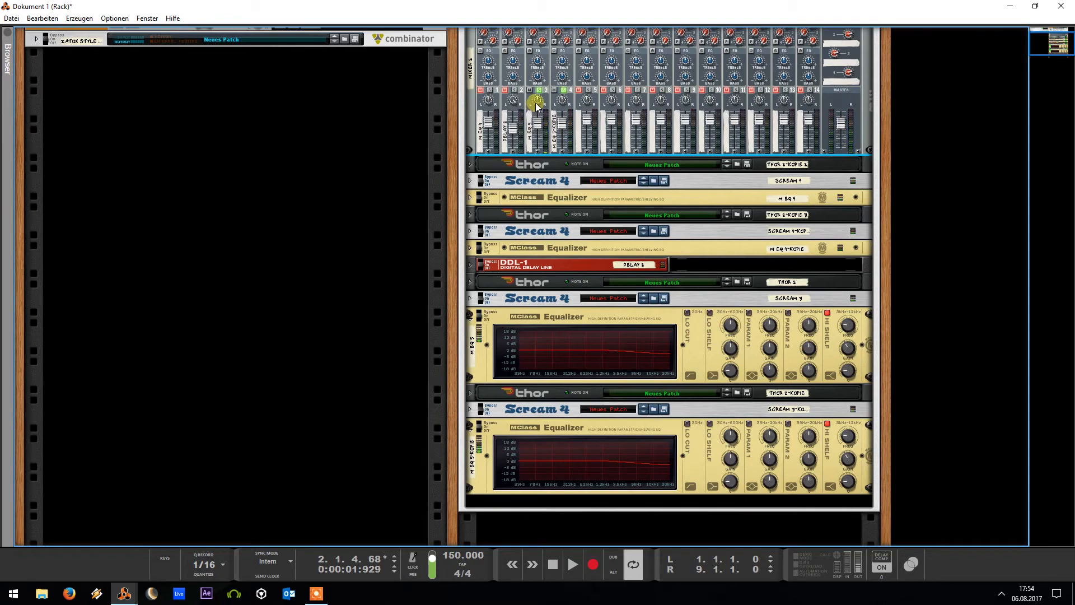
left_click(469, 315)
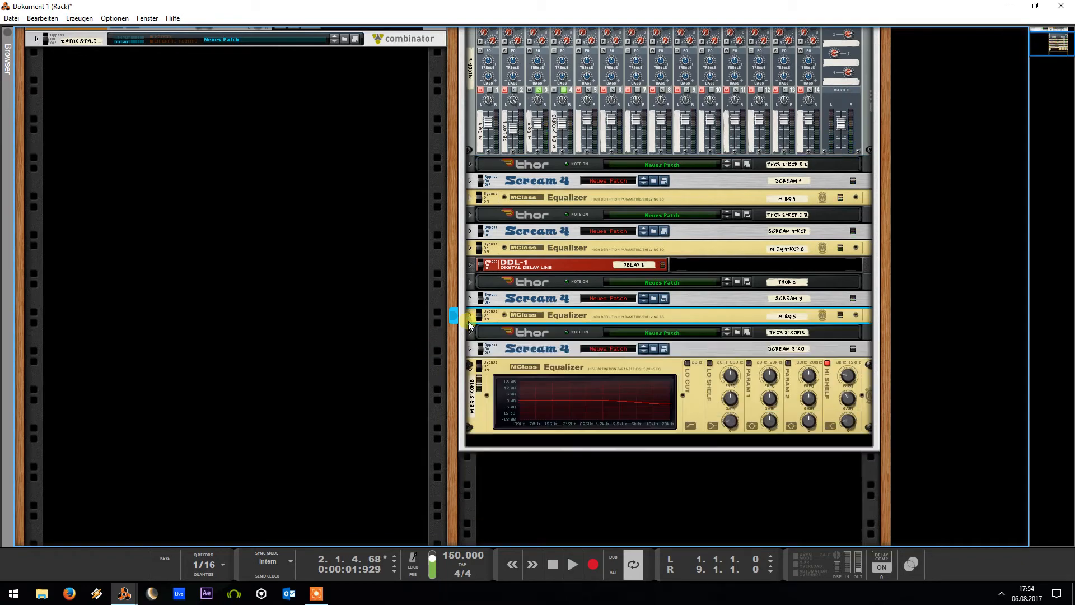
left_click(469, 364)
scroll(537, 204, "up", 3)
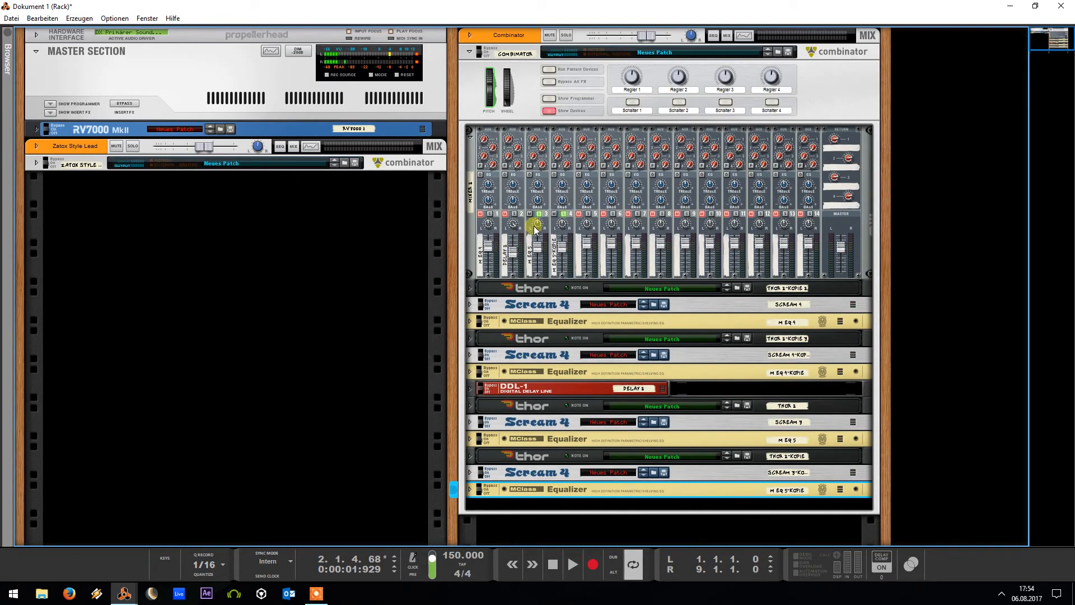
Pan channel 3 left and channel 4 right, readjust channel 2's pan and play all four layers without solo
left_click(537, 226)
left_click_drag(539, 225, 520, 310)
left_click_drag(564, 223, 575, 134)
left_click_drag(513, 224, 485, 284)
left_click_drag(511, 223, 523, 187)
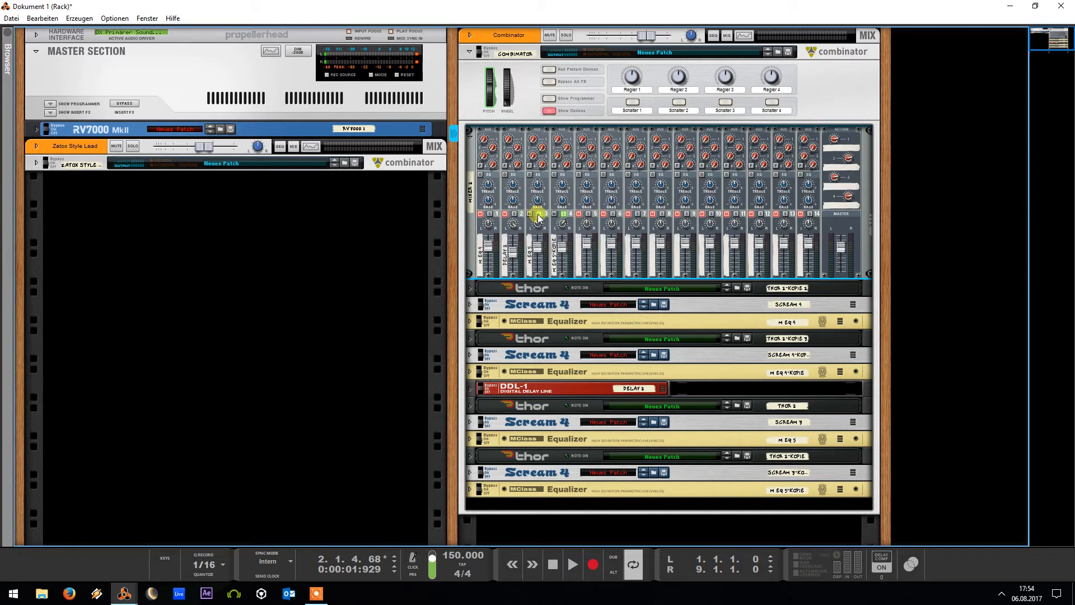
key("space")
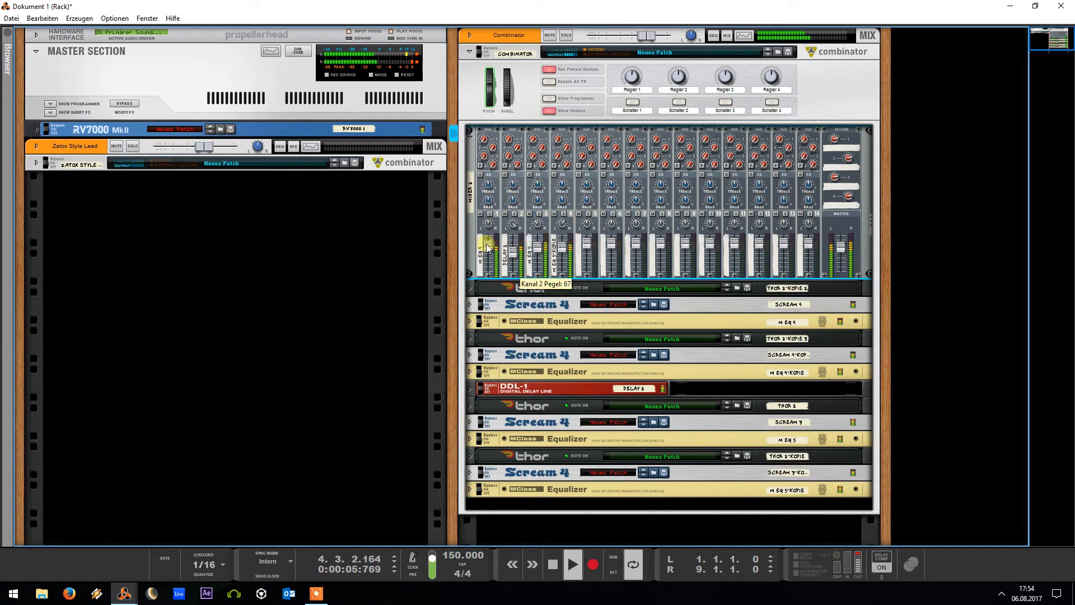
key("space")
Solo channels 1 and 2 and route LFO 1 to oscillator 1's pitch in the modulation matrix of channel 1's Thor
left_click(489, 214)
left_click(513, 214)
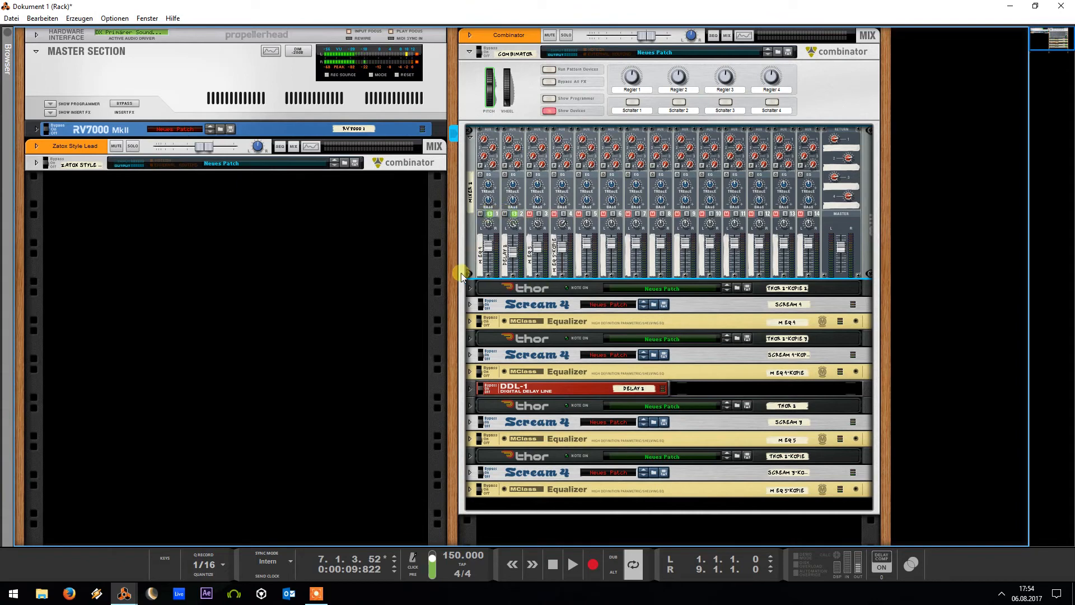
left_click(469, 287)
scroll(476, 284, "down", 5)
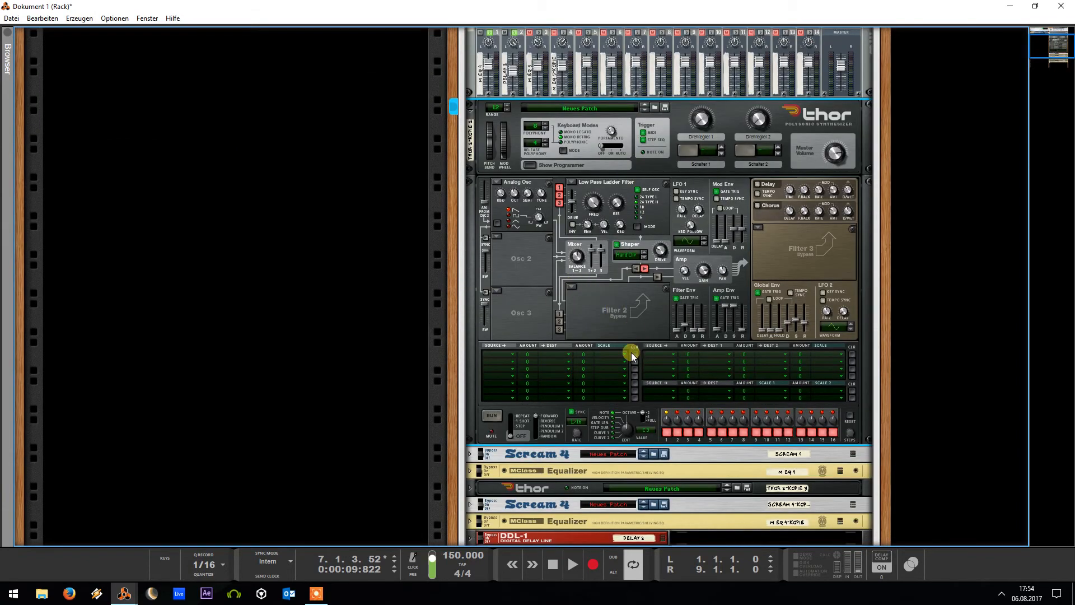
left_click(662, 355)
left_click(737, 158)
left_click(709, 354)
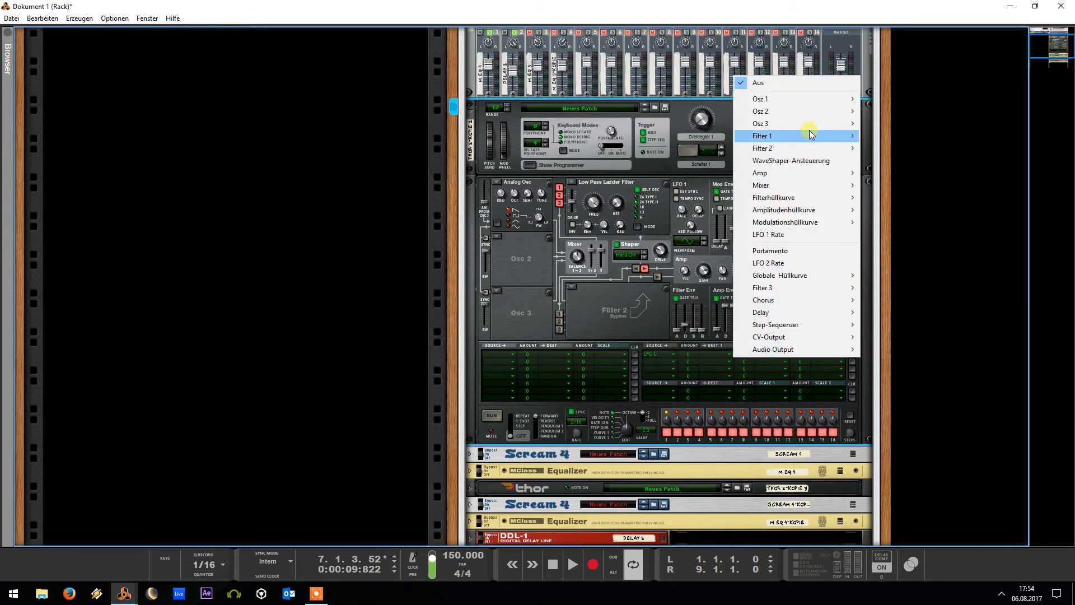
mouse_move(826, 101)
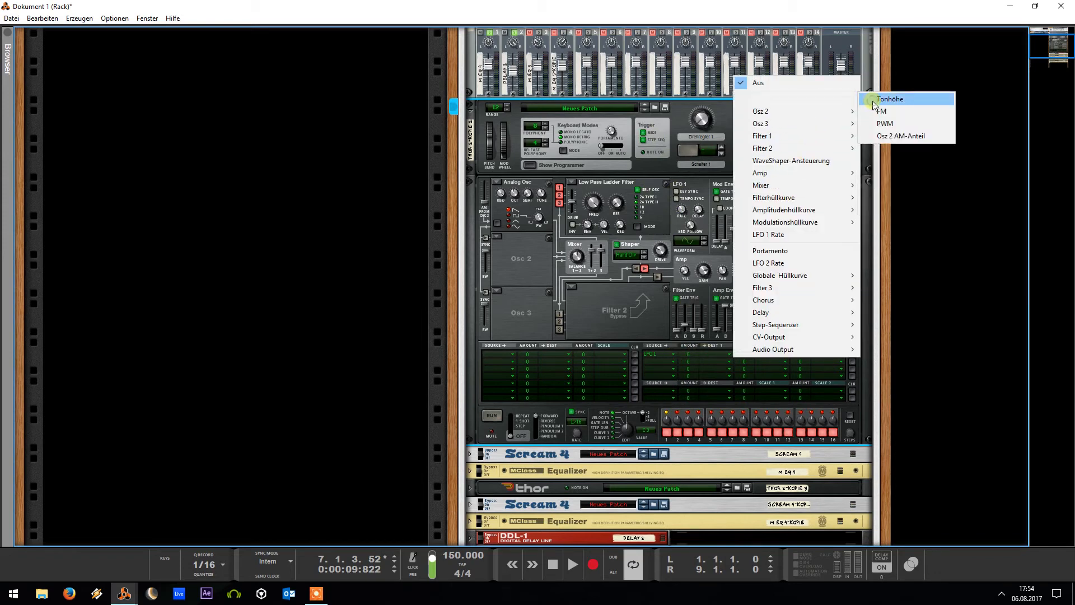
left_click(890, 99)
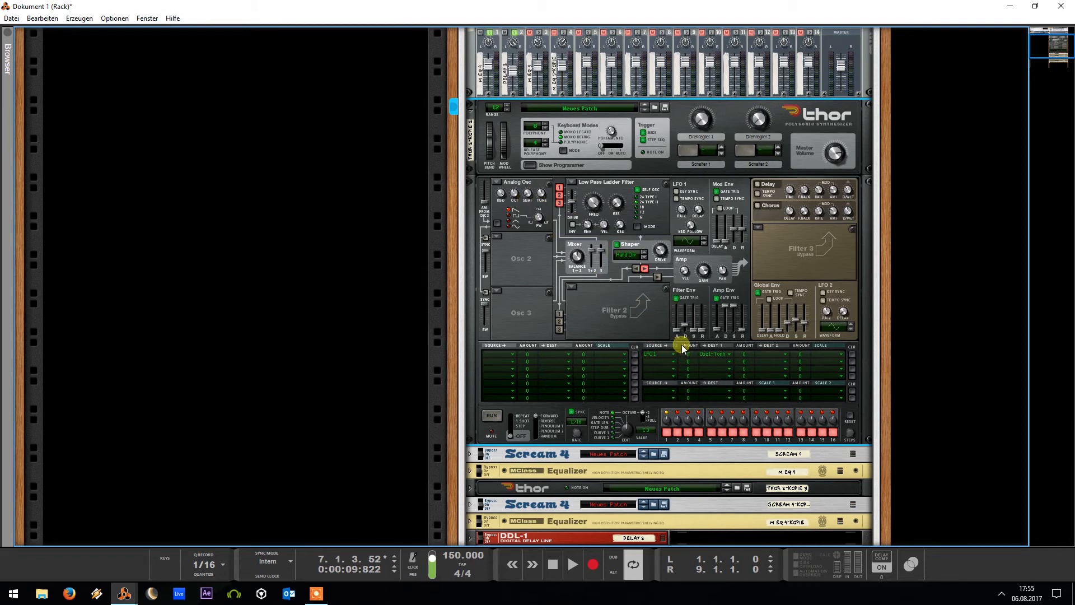
Take channel 2 out of solo and set the LFO 1 pitch modulation amount to 24 in channel 1's Thor during playback
left_click(512, 33)
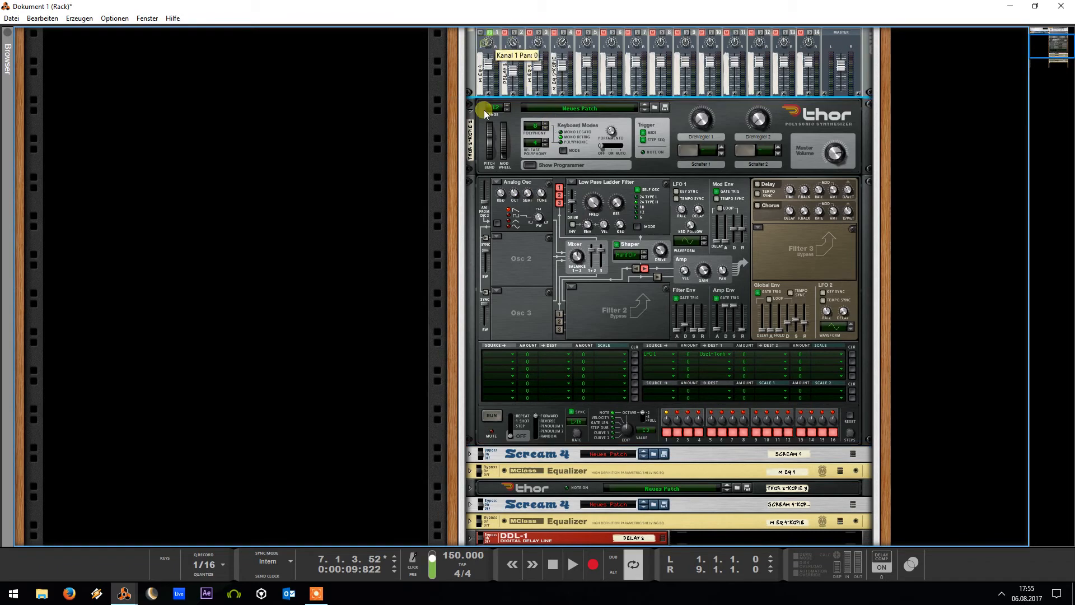
scroll(489, 40, "up", 3)
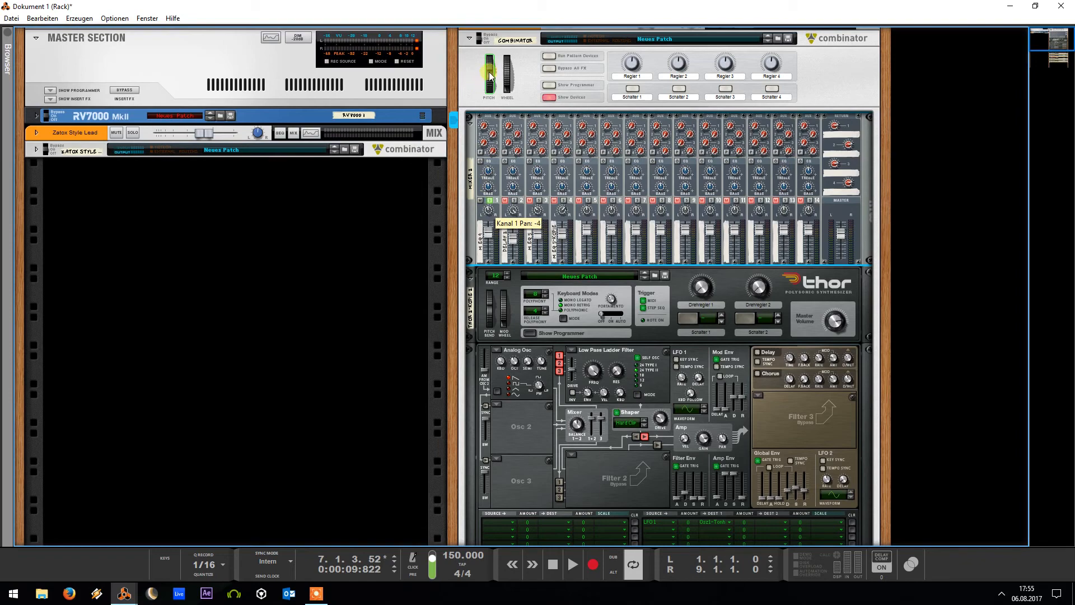
scroll(580, 256, "down", 3)
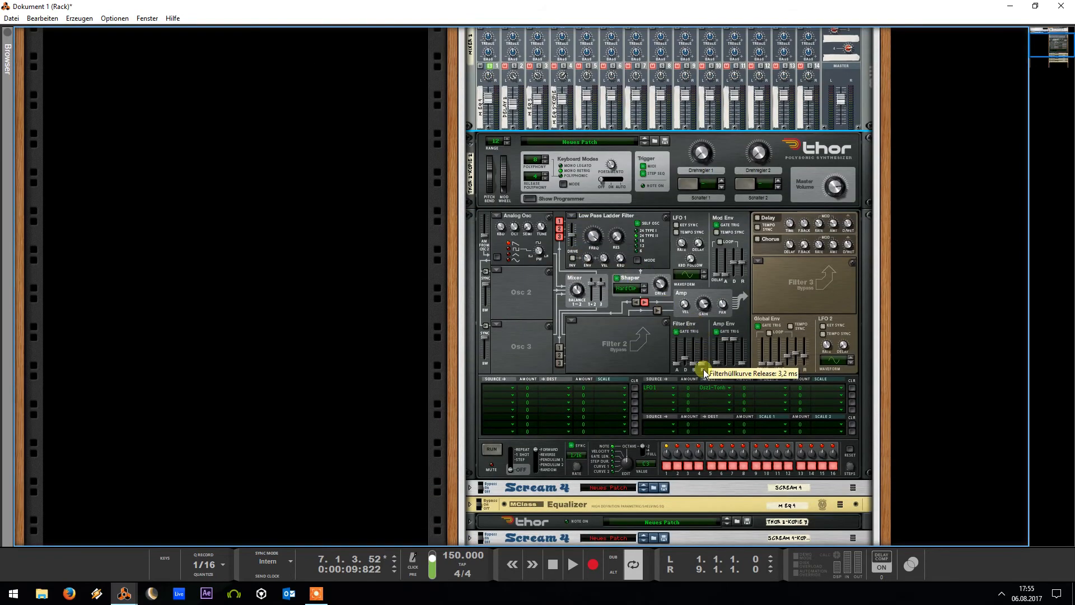
left_click_drag(696, 385, 706, 335)
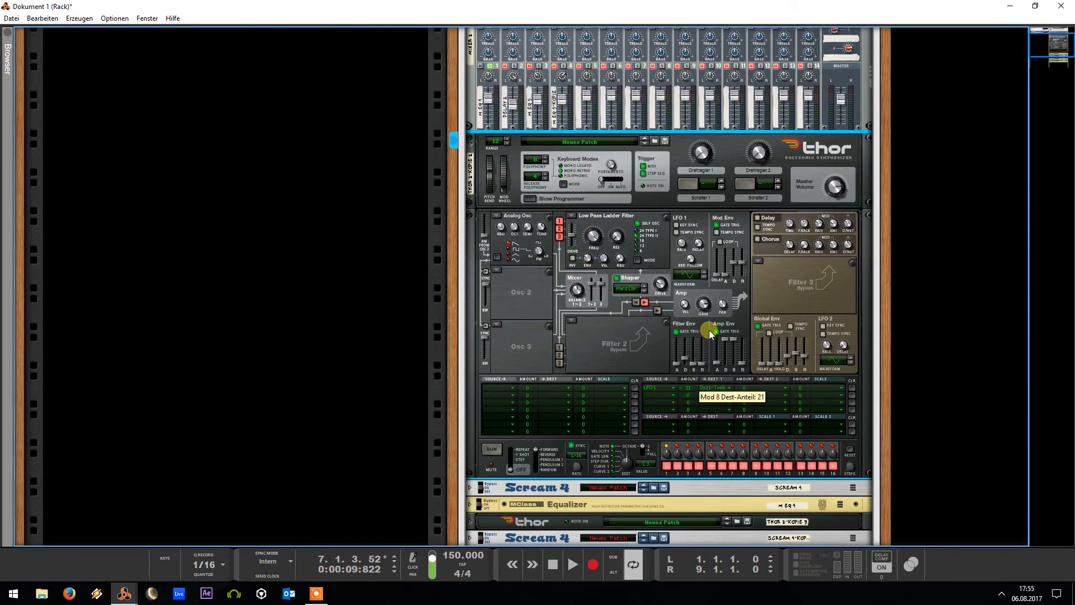
key("space")
left_click_drag(691, 386, 699, 381)
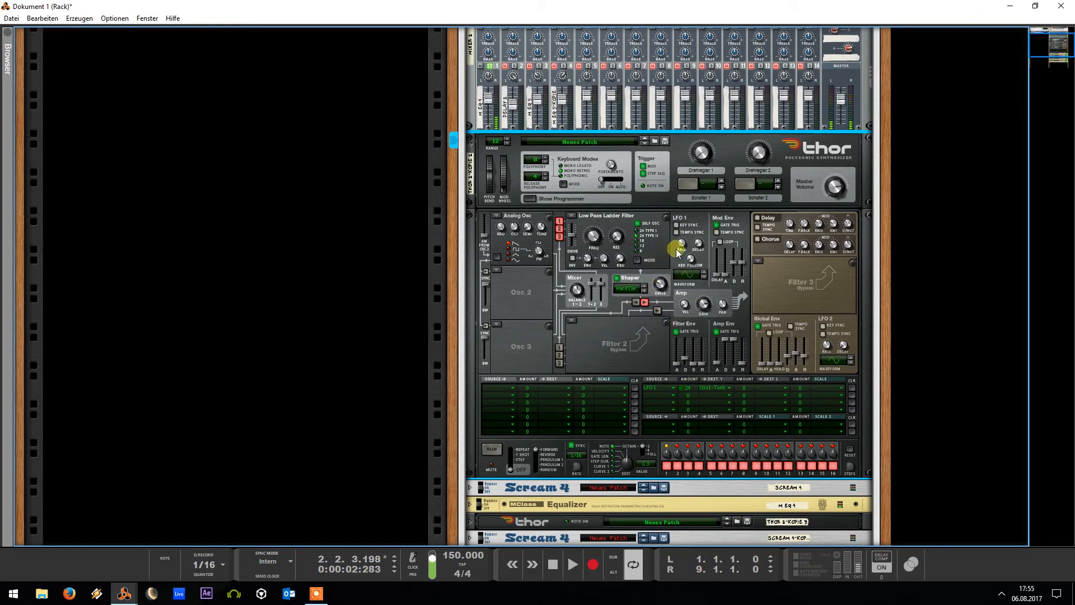
Adjust LFO 1's rate in channel 1's Thor during playback, set the pitch modulation amount to 25 and fold the synth
mouse_move(679, 246)
key("space")
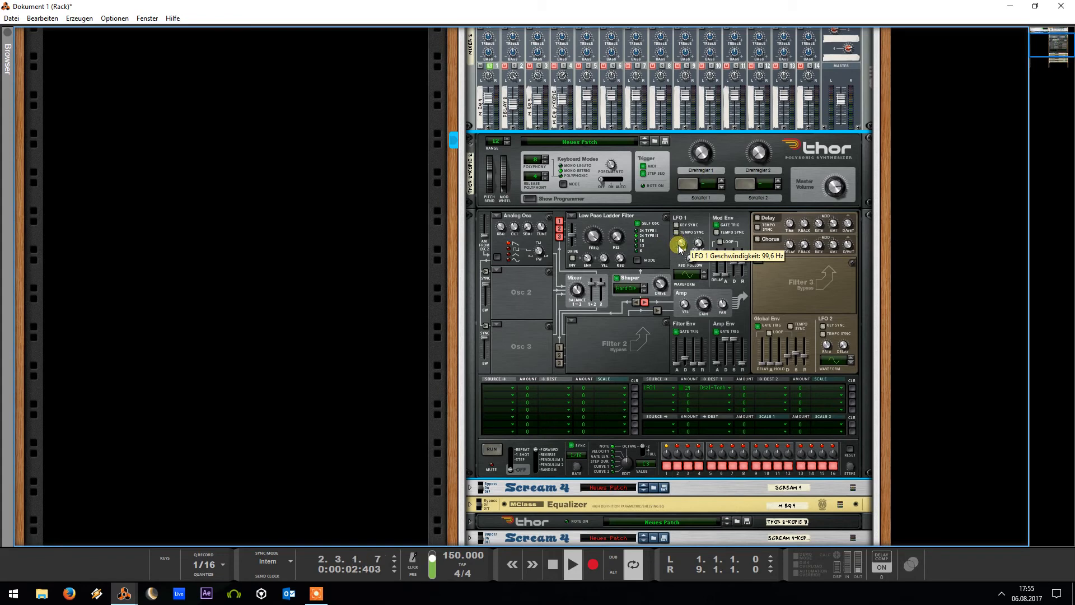
left_click_drag(679, 246, 657, 289)
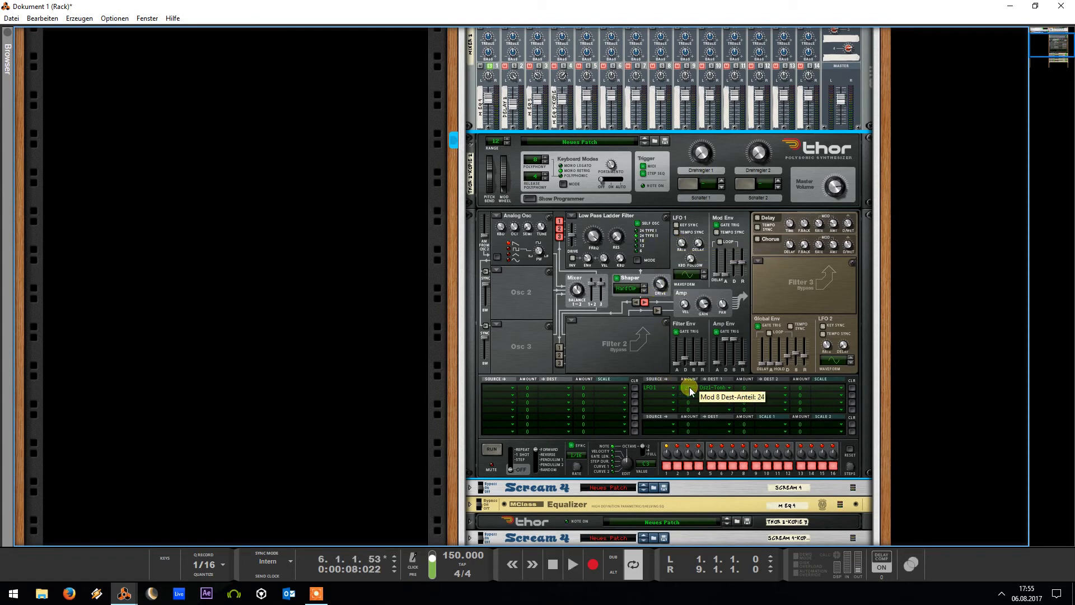
key("space")
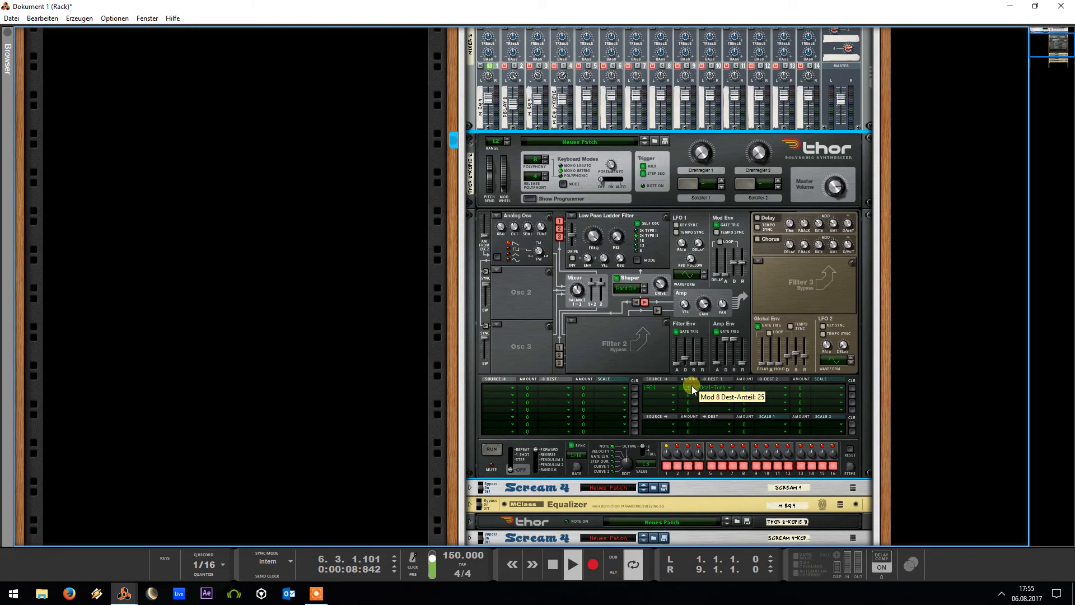
left_click(471, 143)
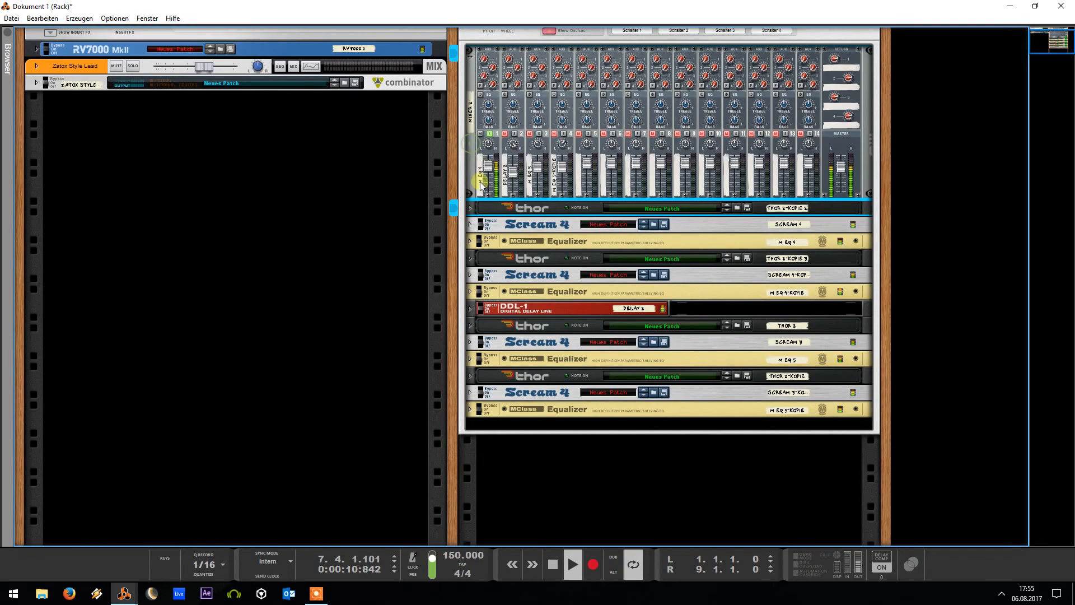
Unfold channel 2's Thor copy and set its LFO 1 rate to about 56.1 Hz
left_click(470, 258)
left_click_drag(682, 311, 662, 179)
left_click_drag(678, 309, 672, 356)
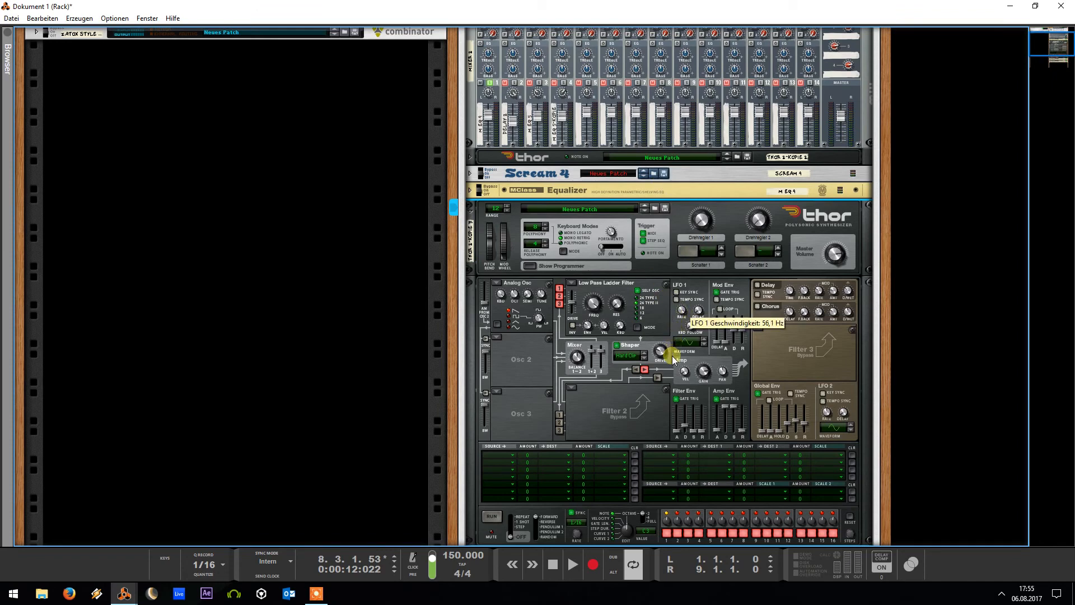
Route LFO 1 to oscillator 1's pitch in channel 2's Thor and raise the modulation amount
left_click(674, 454)
left_click(759, 265)
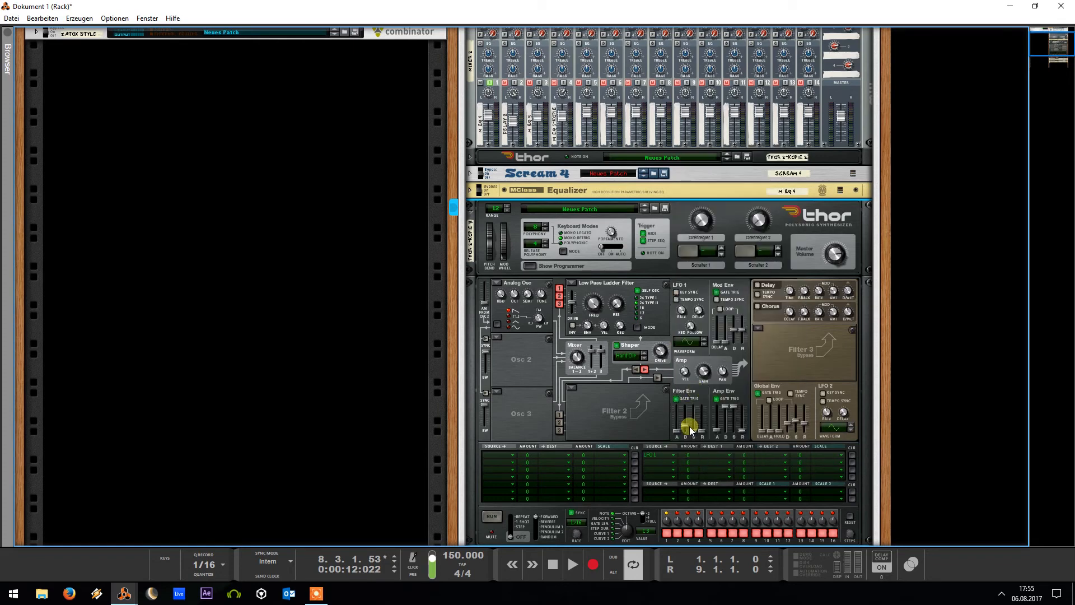
left_click(702, 453)
mouse_move(832, 200)
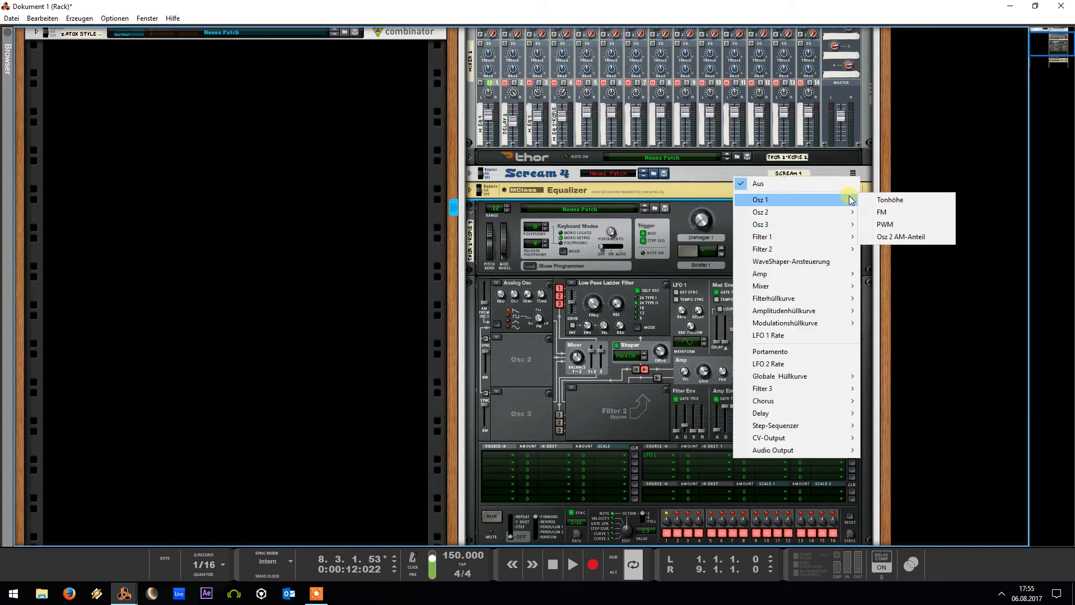
left_click(890, 200)
left_click_drag(685, 452, 716, 404)
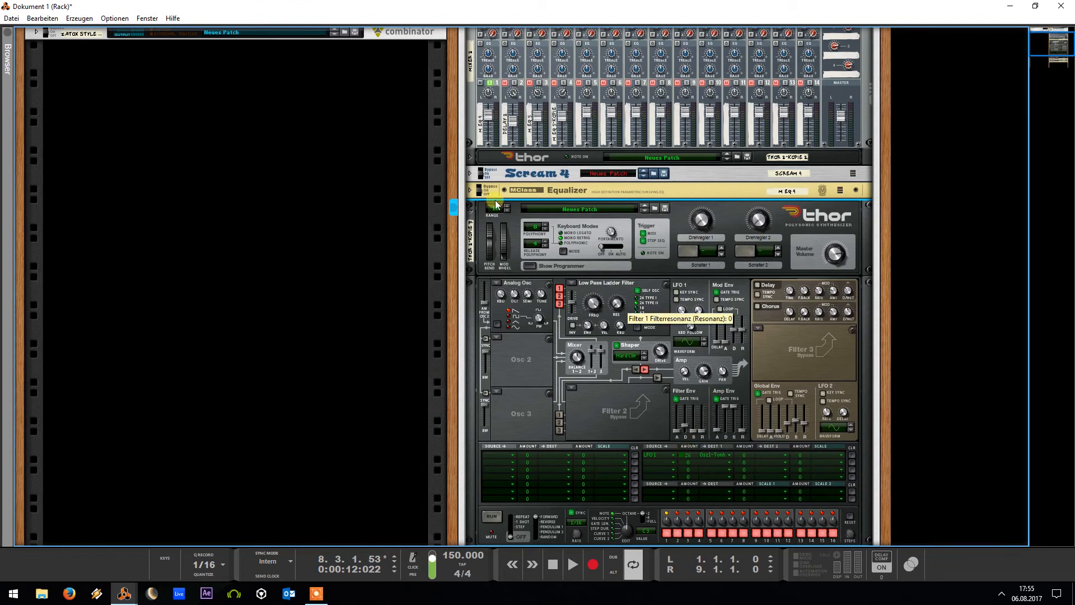
Check the modulation amount in channel 1's Thor, set the amount in channel 2's Thor to 24 and fold both synths
left_click(469, 157)
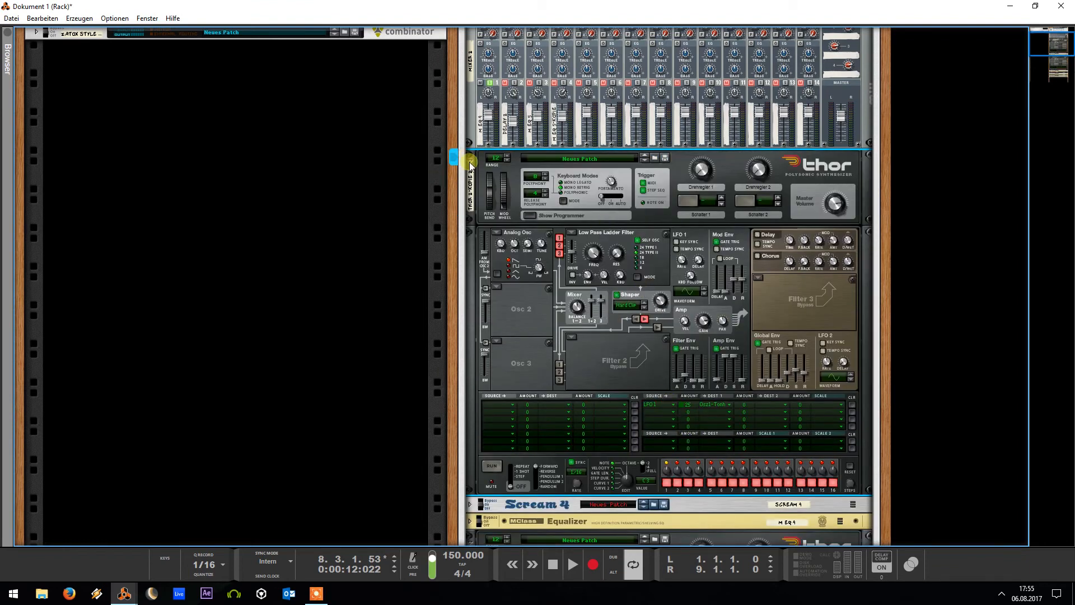
left_click(469, 160)
scroll(652, 428, "down", 1)
left_click_drag(687, 421, 691, 428)
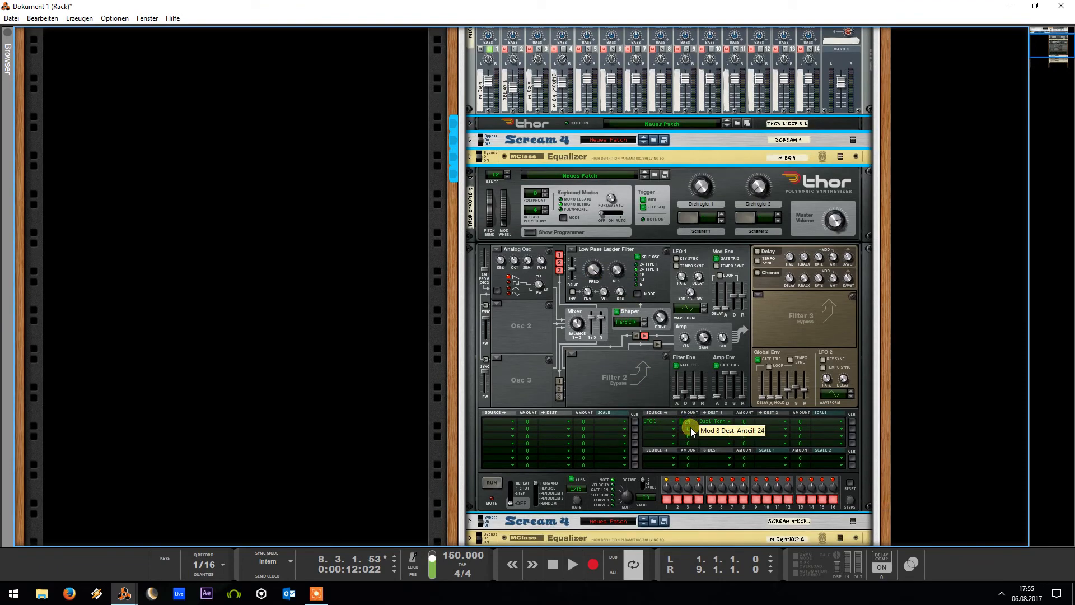
left_click(469, 176)
scroll(481, 207, "up", 2)
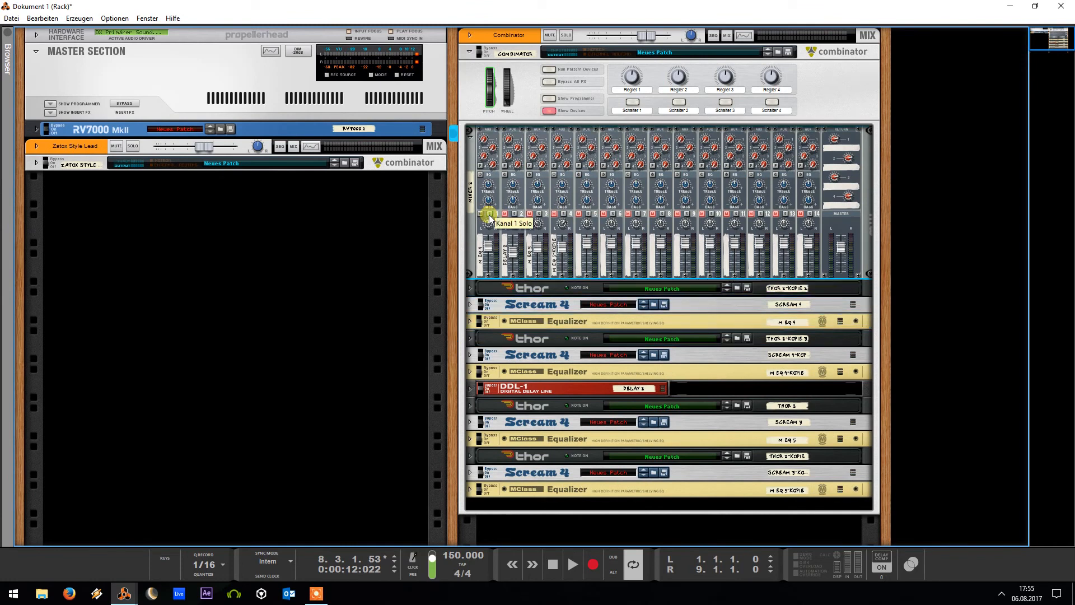
Take channel 1 out of solo, select the Combinator and listen to all four modulated layers together
left_click(479, 100)
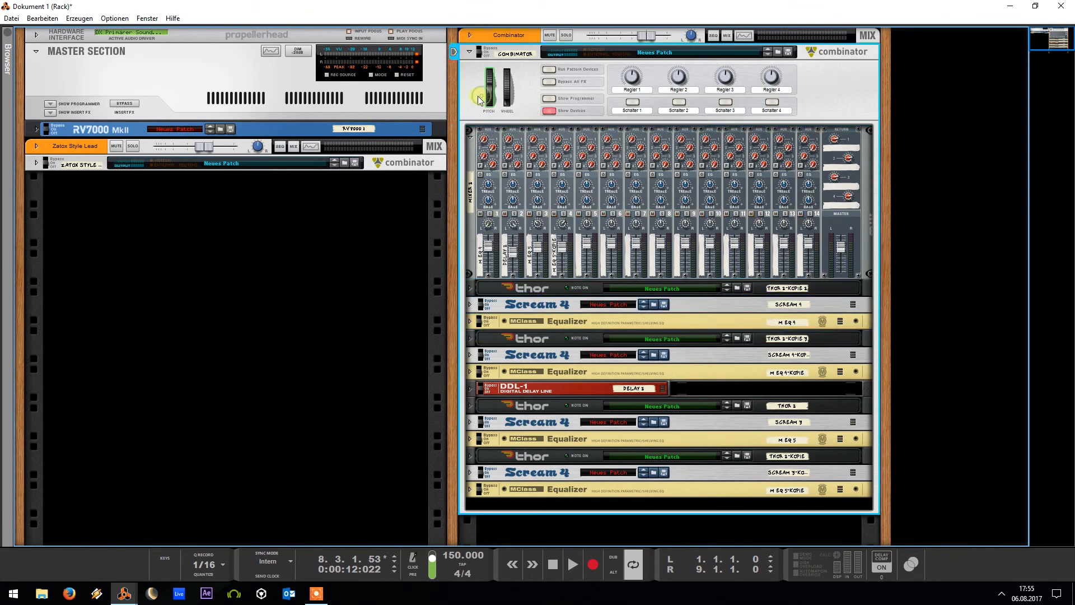
key("space")
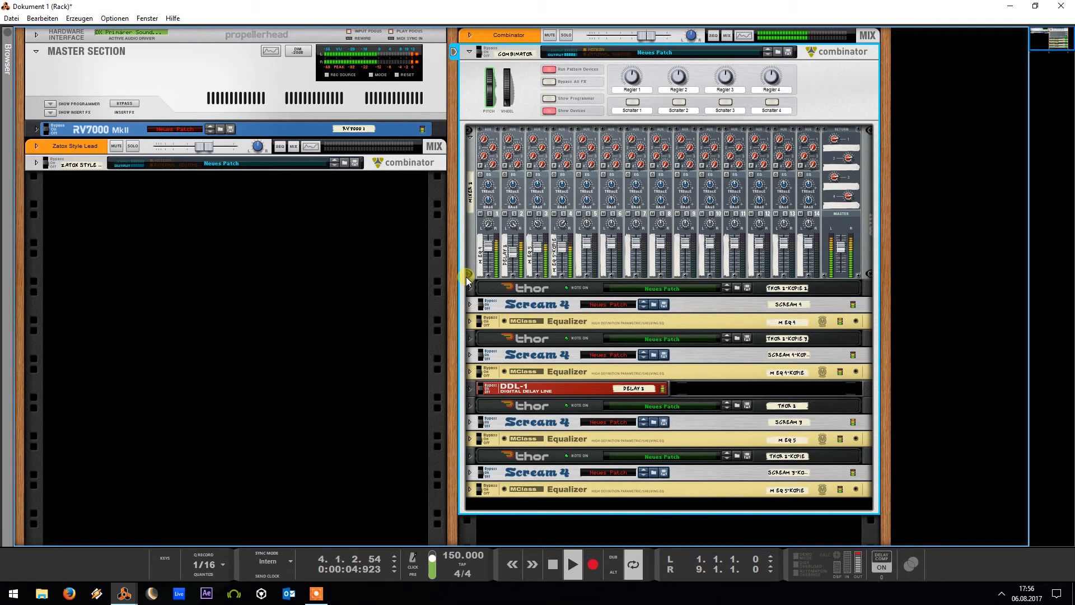
key("space")
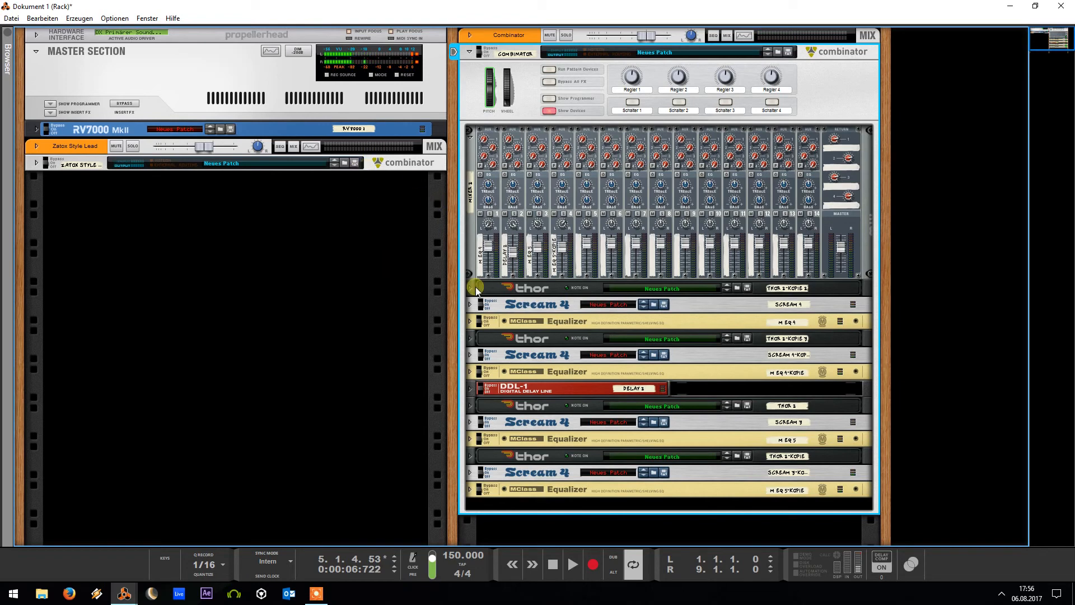
Turn portamento on in channel 1's Thor, solo that channel, set the portamento to 36, listen to the glide and fold the synth
left_click(470, 288)
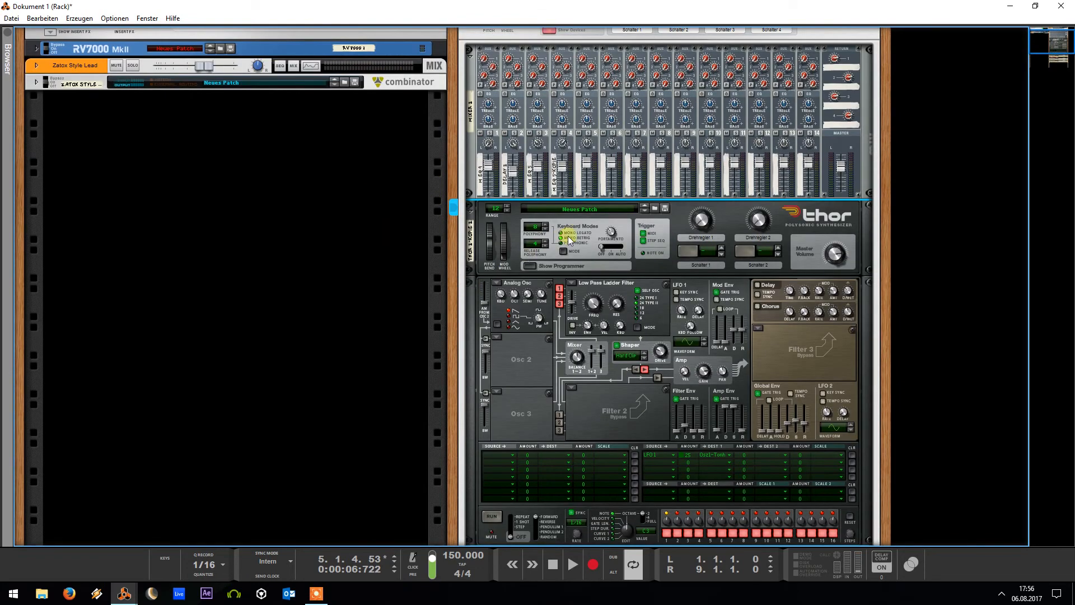
left_click(611, 247)
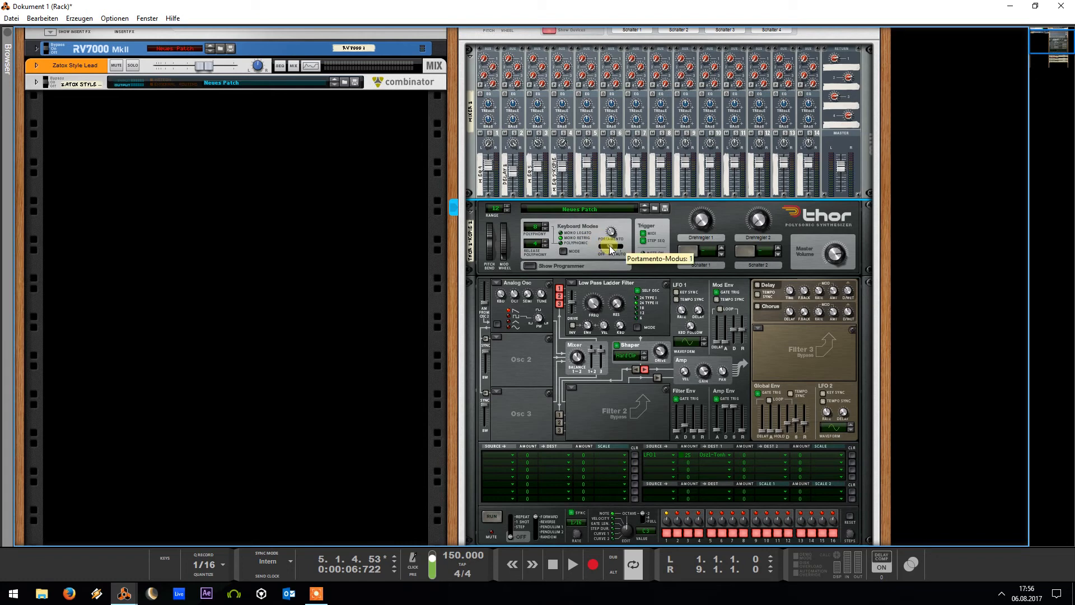
left_click(490, 133)
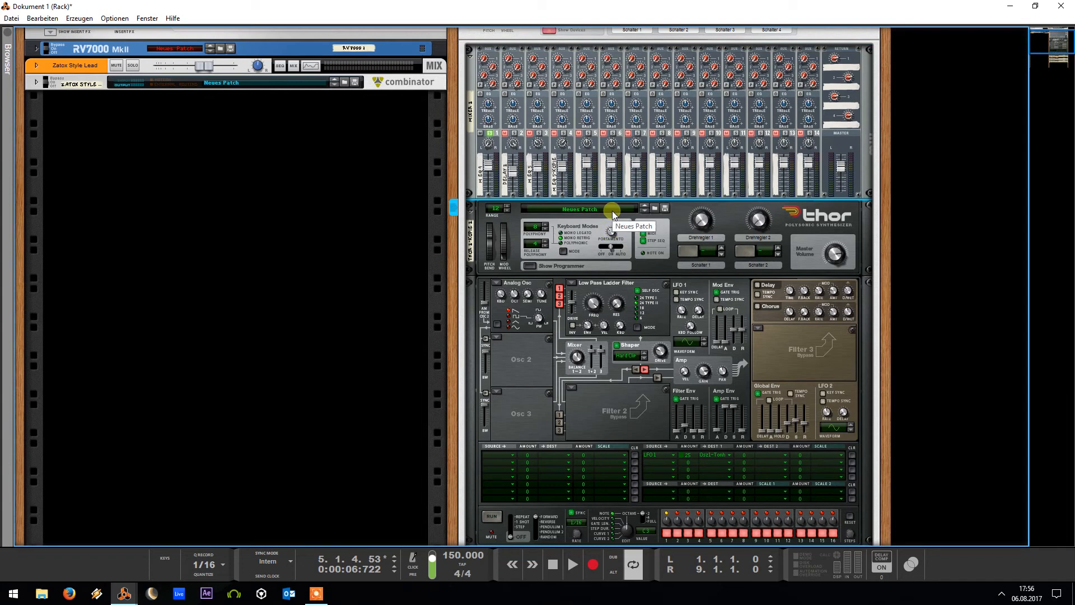
mouse_move(612, 232)
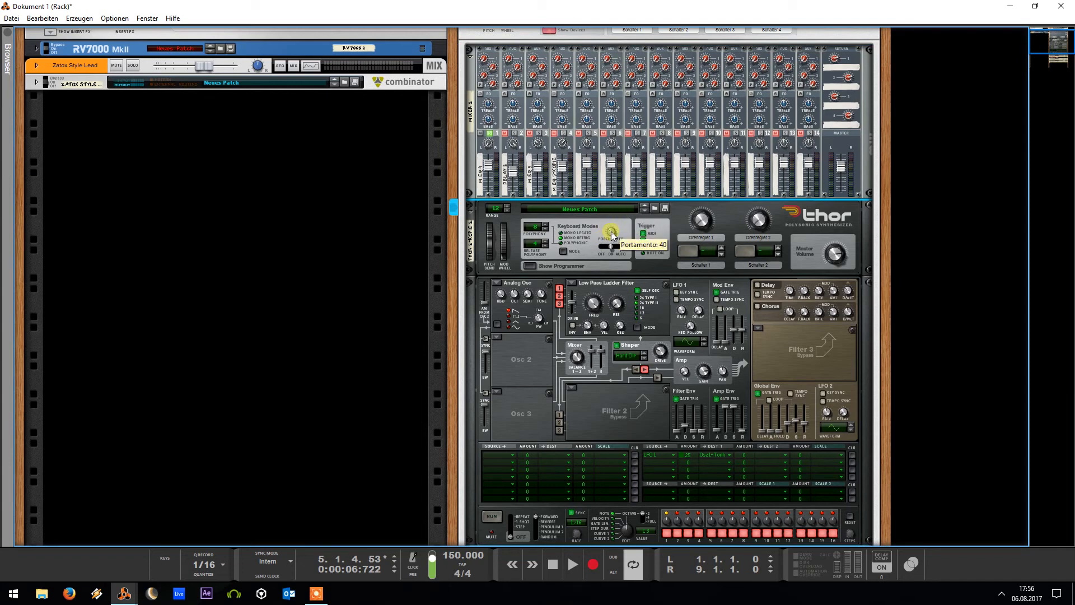
key("space")
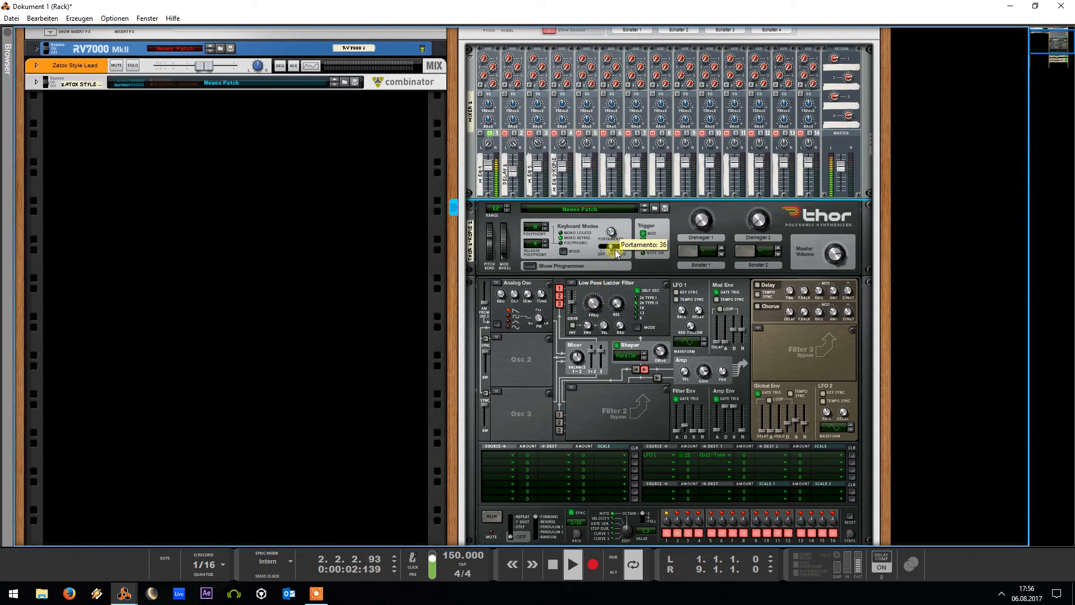
left_click(470, 208)
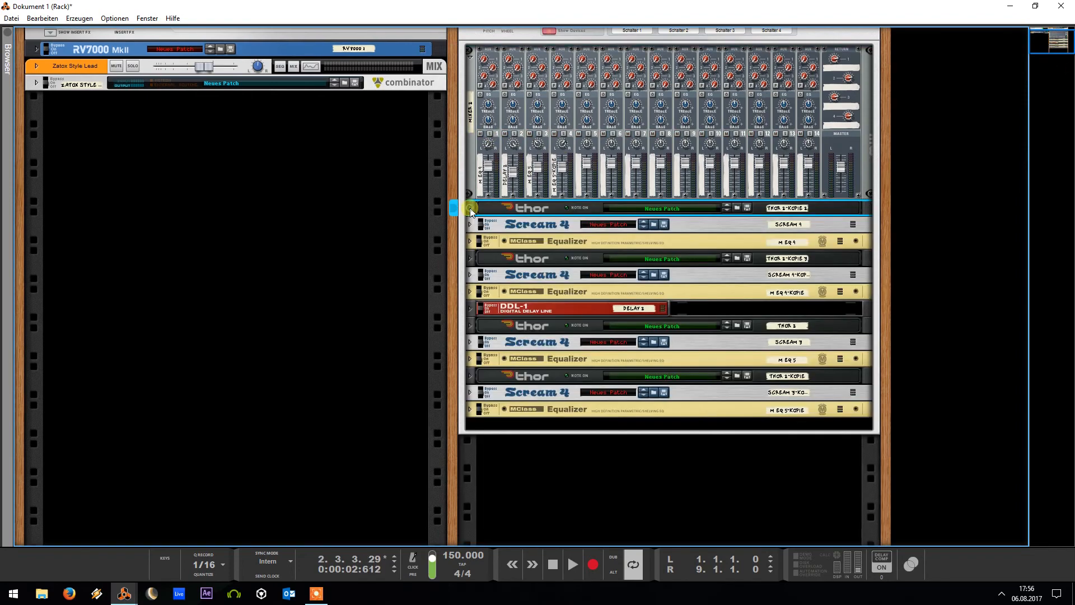
Turn portamento on in channel 2's Thor with a value of 36 and in channel 3's Thor, folding each synth
left_click(470, 258)
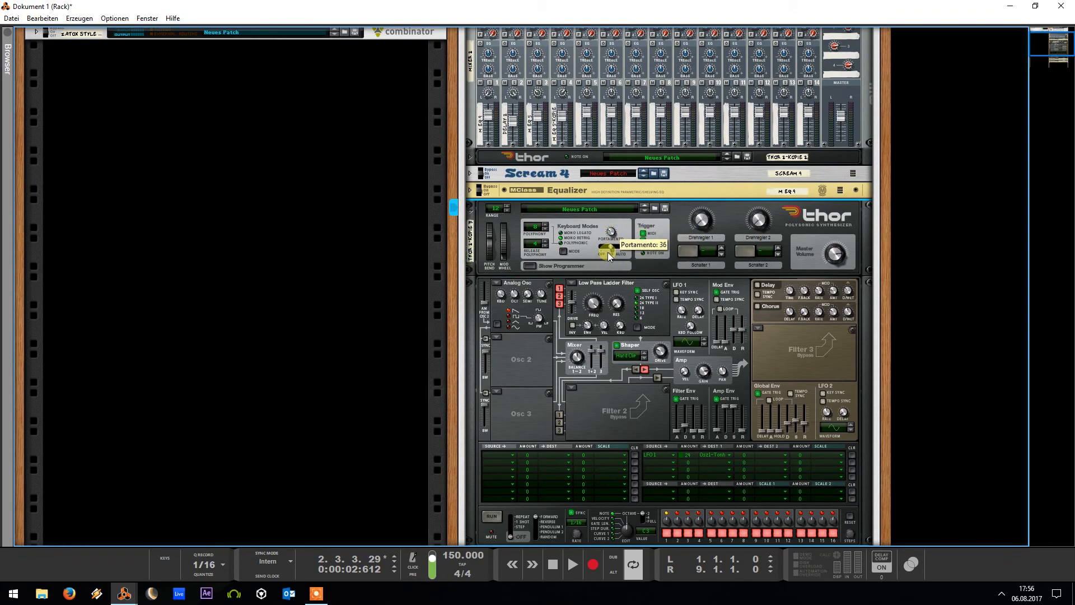
left_click(470, 209)
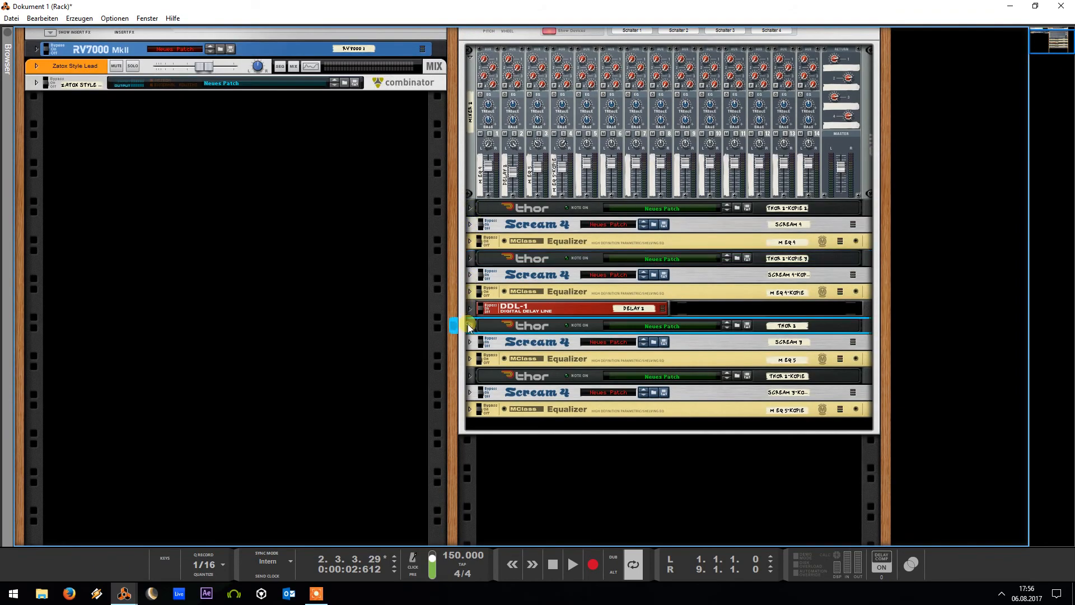
left_click(470, 326)
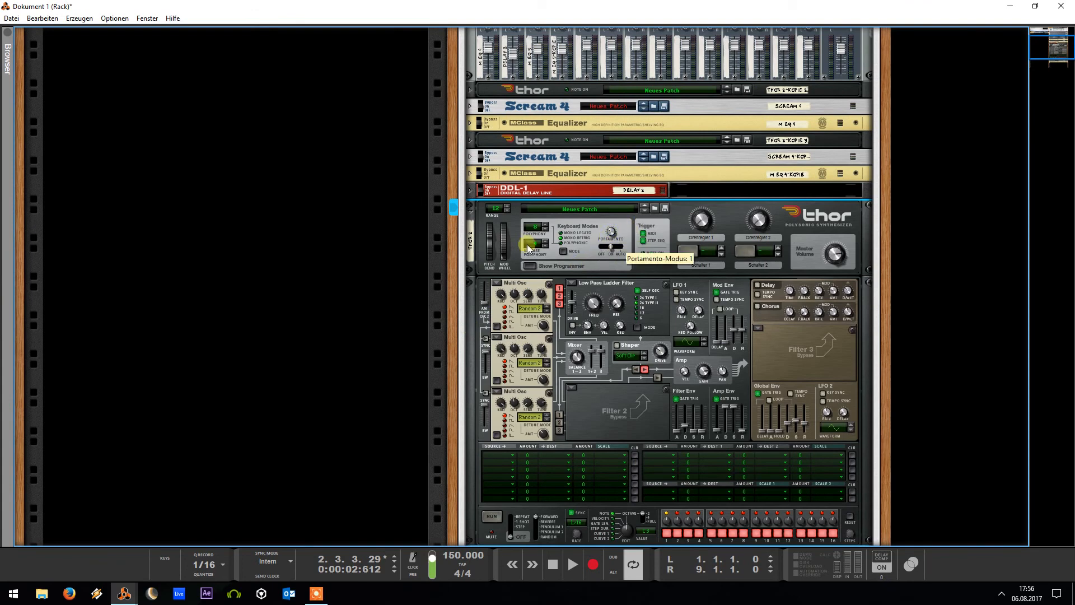
left_click(470, 211)
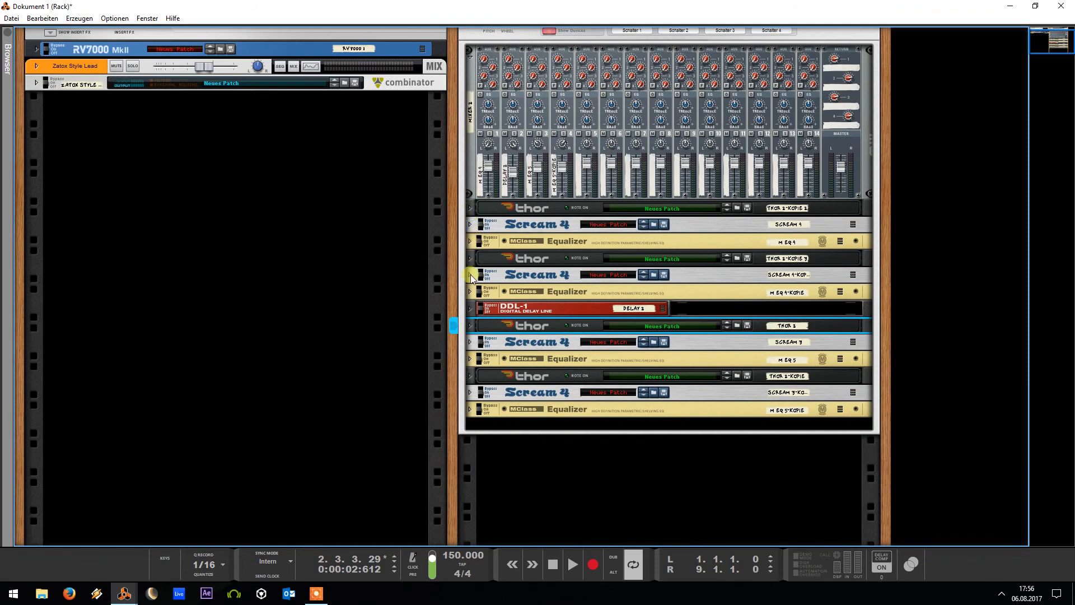
Turn portamento on in channel 4's Thor at 36, fold it and play all four layers together
left_click(472, 374)
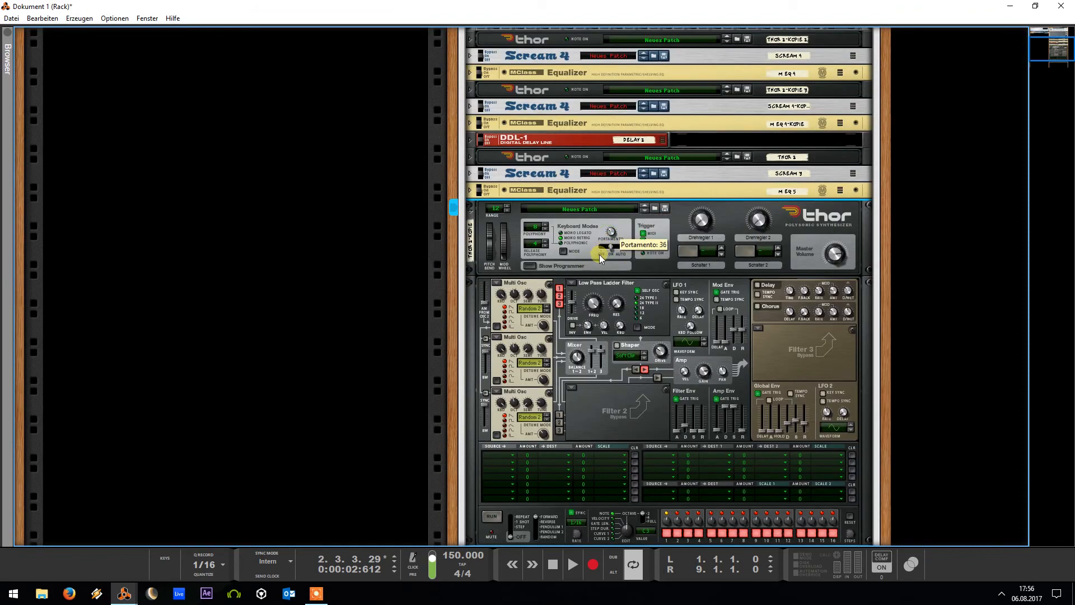
scroll(560, 280, "up", 3)
left_click(469, 341)
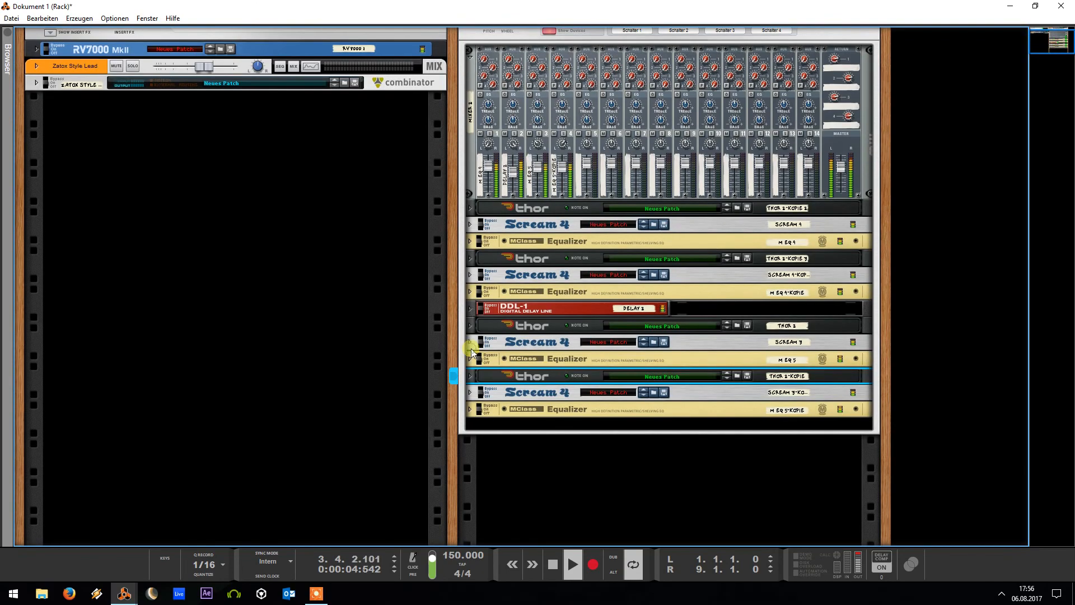
scroll(489, 253, "up", 3)
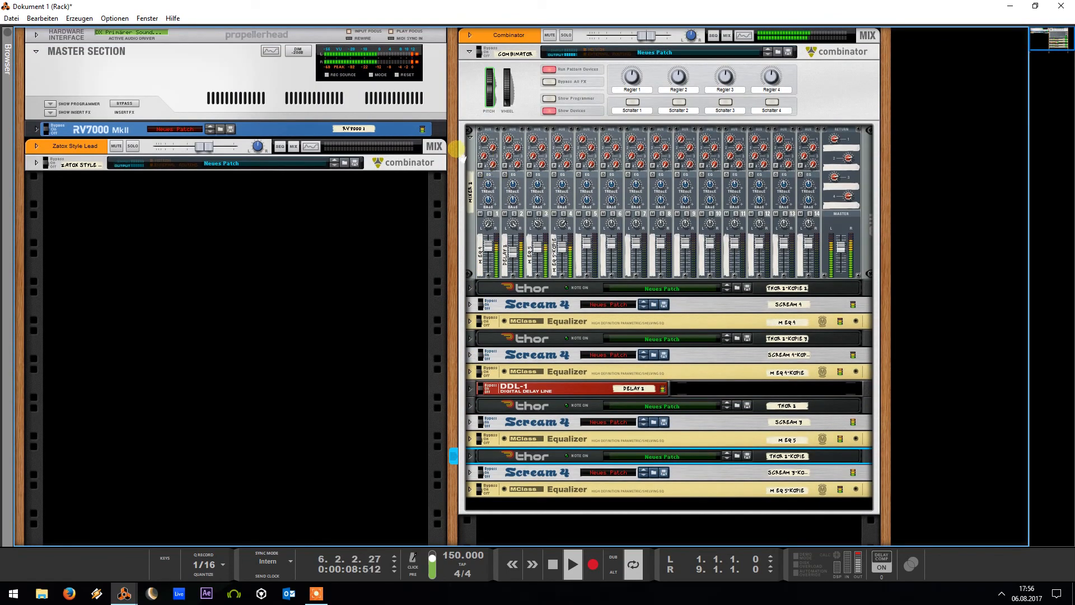
Add an MClass Equalizer to the Combinator from the mixer's Reason effects
left_click(470, 136)
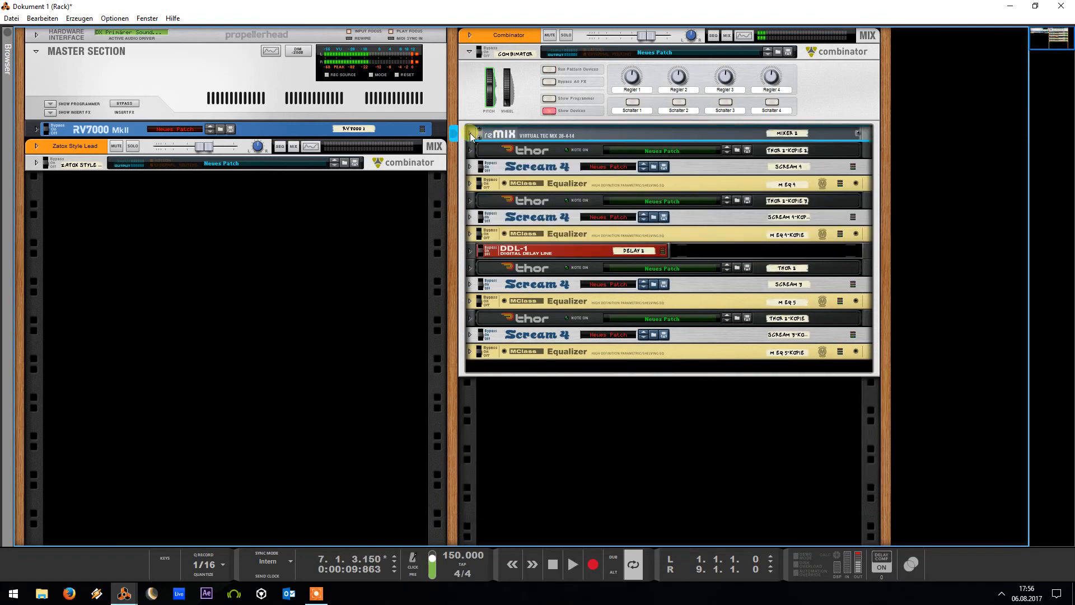
left_click(470, 135)
right_click(470, 134)
mouse_move(540, 271)
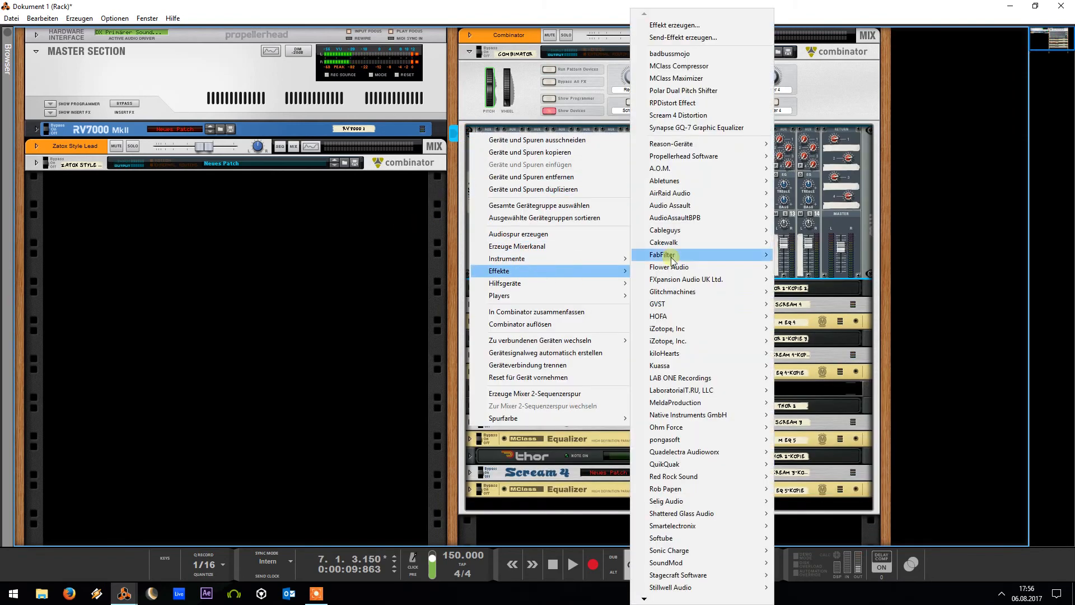
mouse_move(737, 144)
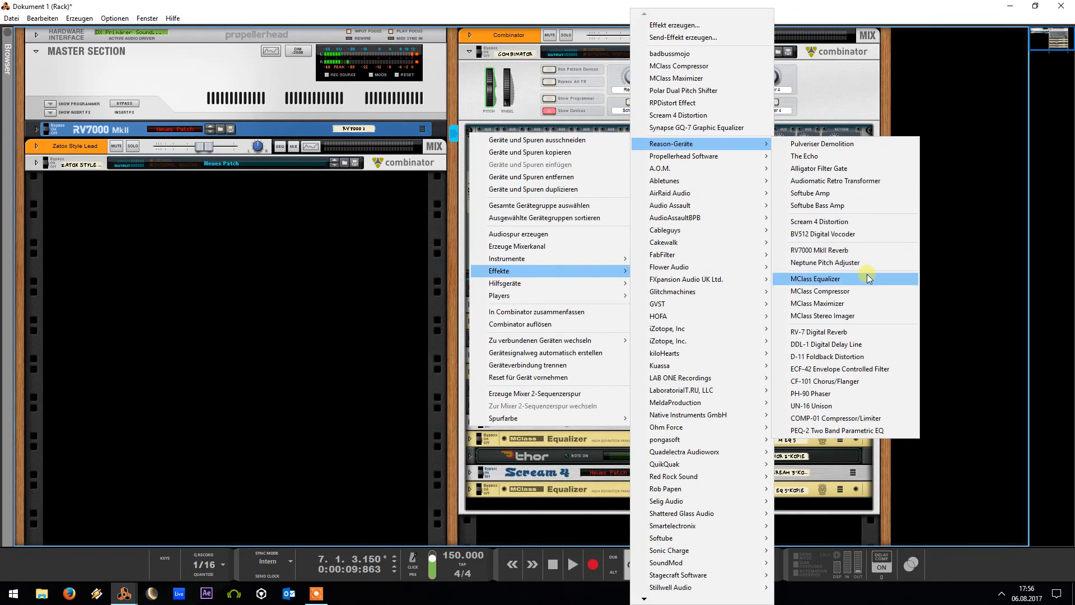
left_click(806, 278)
Place the new equalizer above the mixer and cable its audio output to the Combinator's From Devices input
left_click_drag(504, 290, 572, 143)
key("Tab")
mouse_move(763, 98)
left_mouse_down()
mouse_move(614, 191)
mouse_move(764, 100)
left_mouse_up()
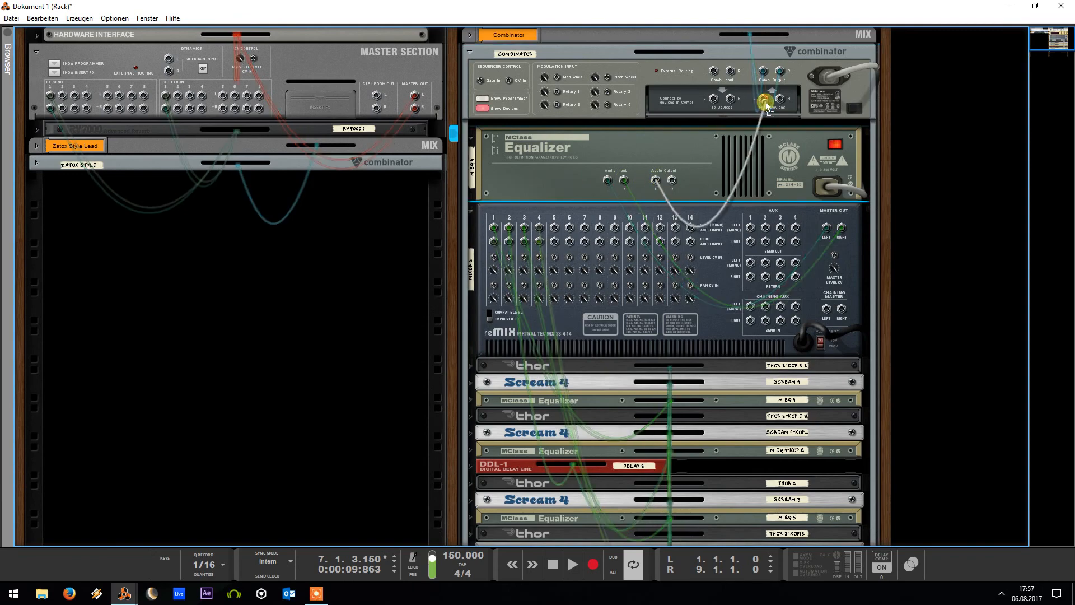
key("Tab")
Enable the equalizer's low cut and low shelf, lower the shelf gain strongly and raise its Q and frequency
left_click(688, 129)
left_click(710, 130)
left_click_drag(728, 166, 673, 333)
left_click_drag(731, 189, 688, 41)
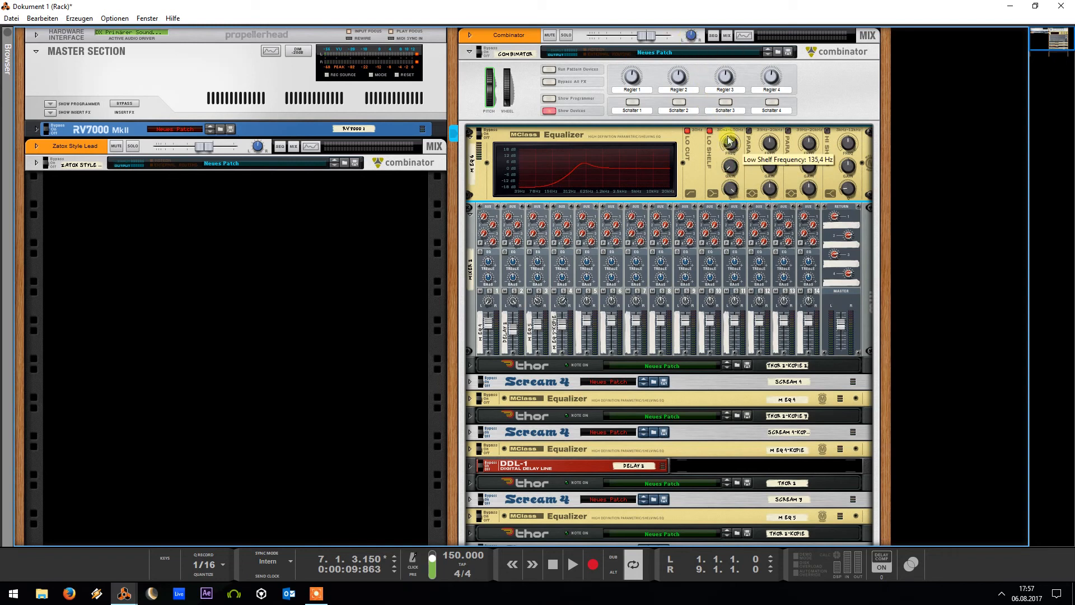
left_click_drag(749, 77, 757, 56)
Enable the equalizer's parametric bands 1 and 2 and adjust them to flatten the bump above the low cut
left_click(749, 131)
left_click_drag(762, 142, 775, 114)
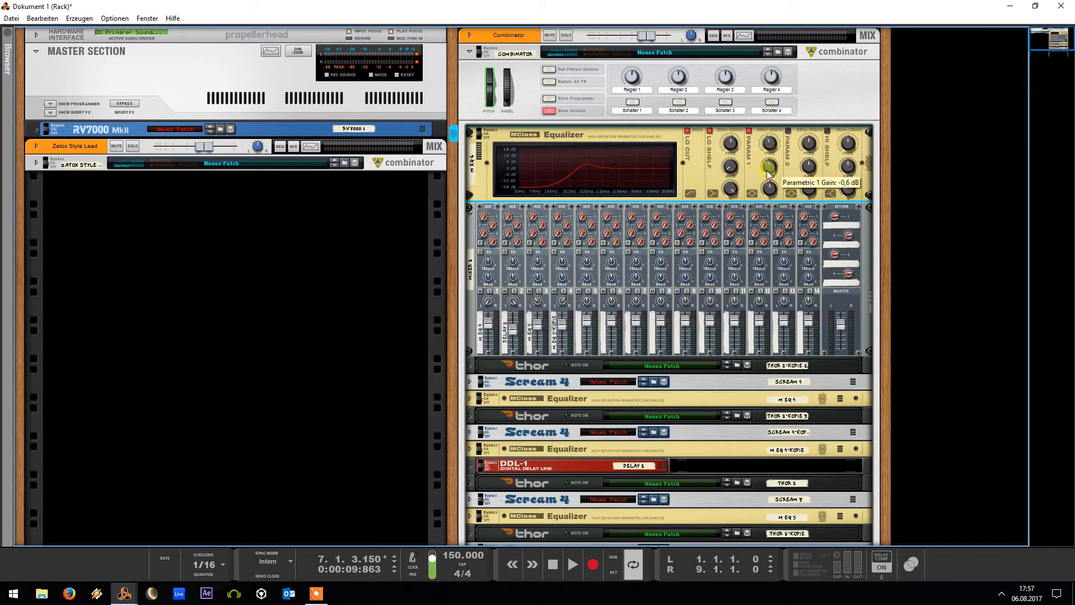
left_click_drag(769, 188, 759, 221)
left_click(788, 130)
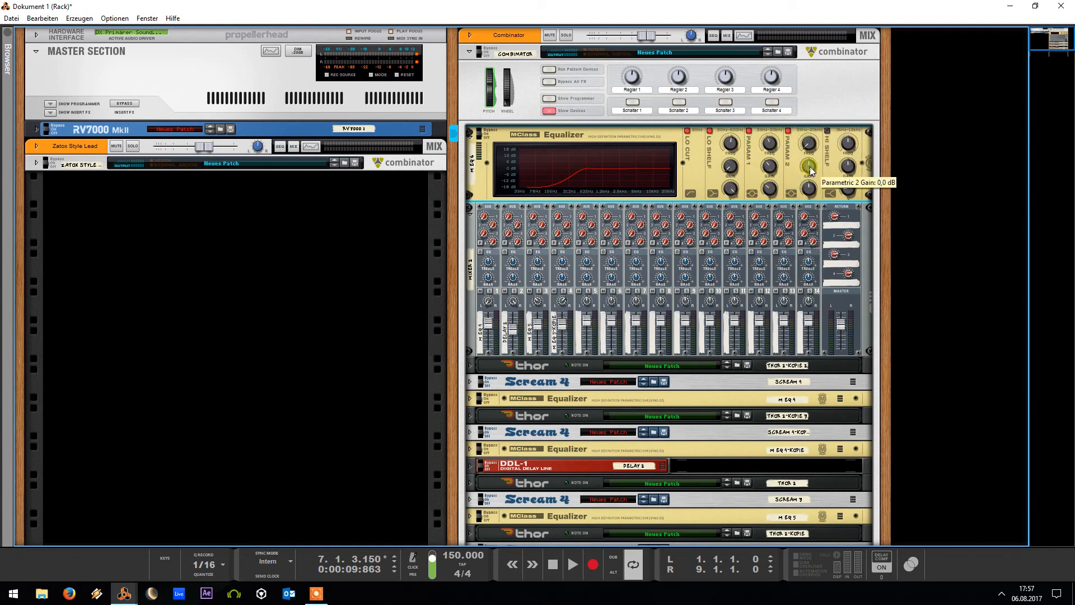
left_click_drag(807, 203, 801, 231)
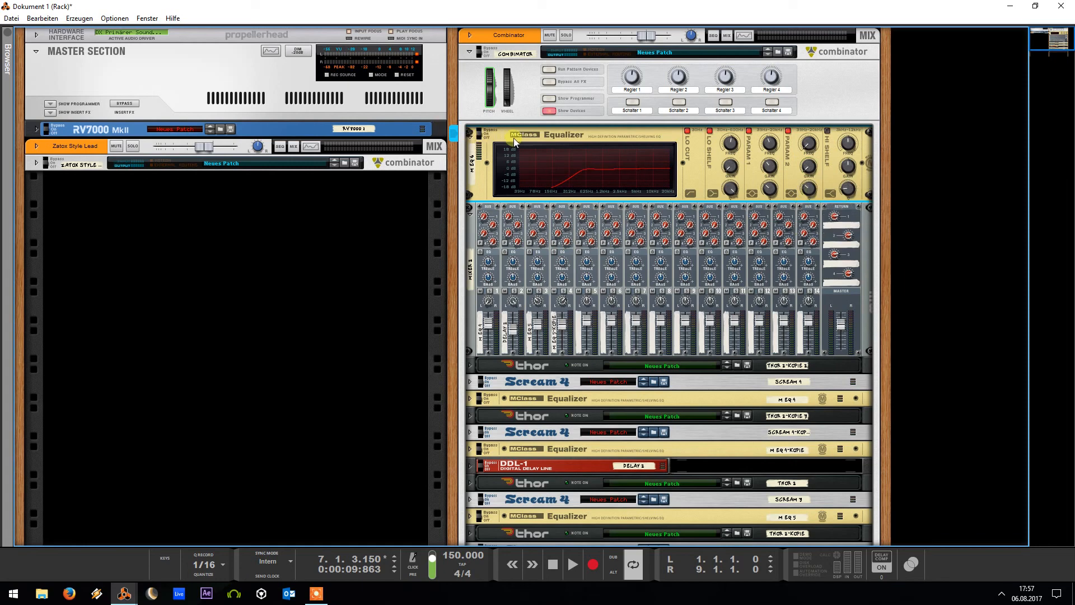
right_click(513, 138)
mouse_move(624, 272)
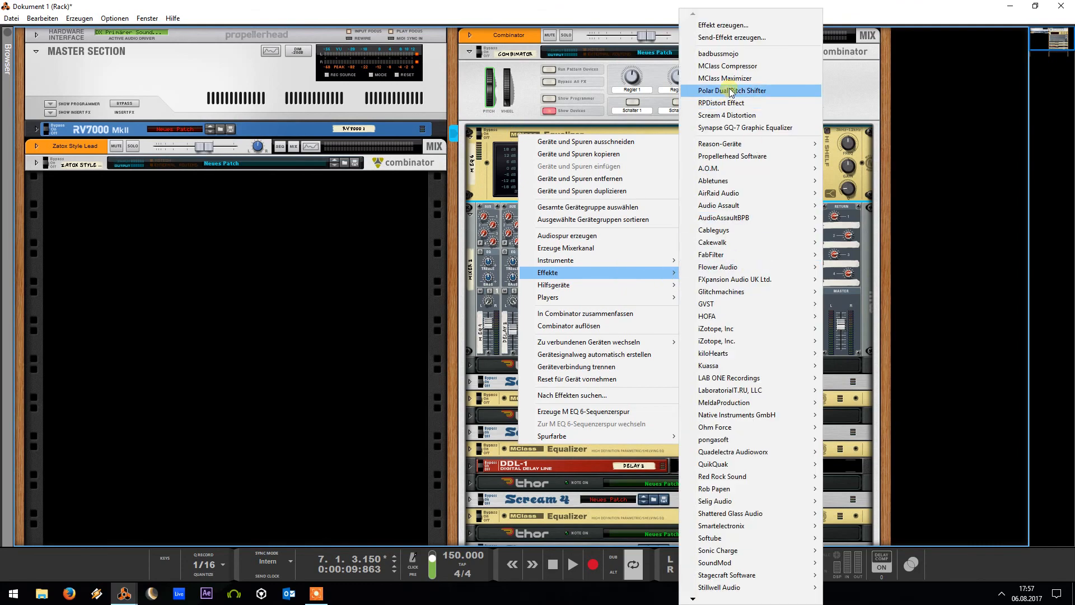
left_click(727, 66)
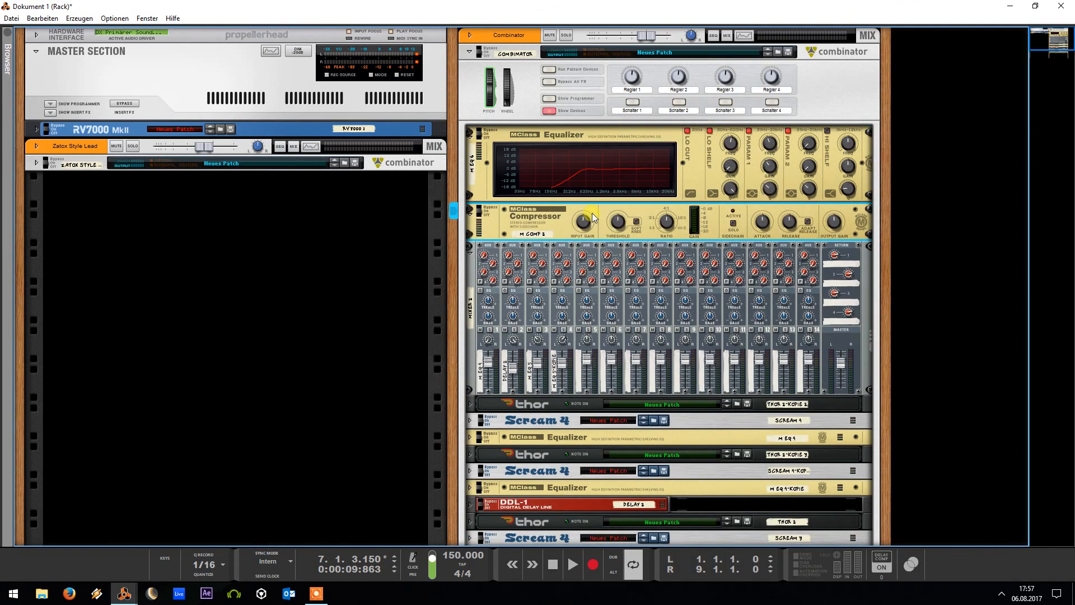
key("Delete")
key("Return")
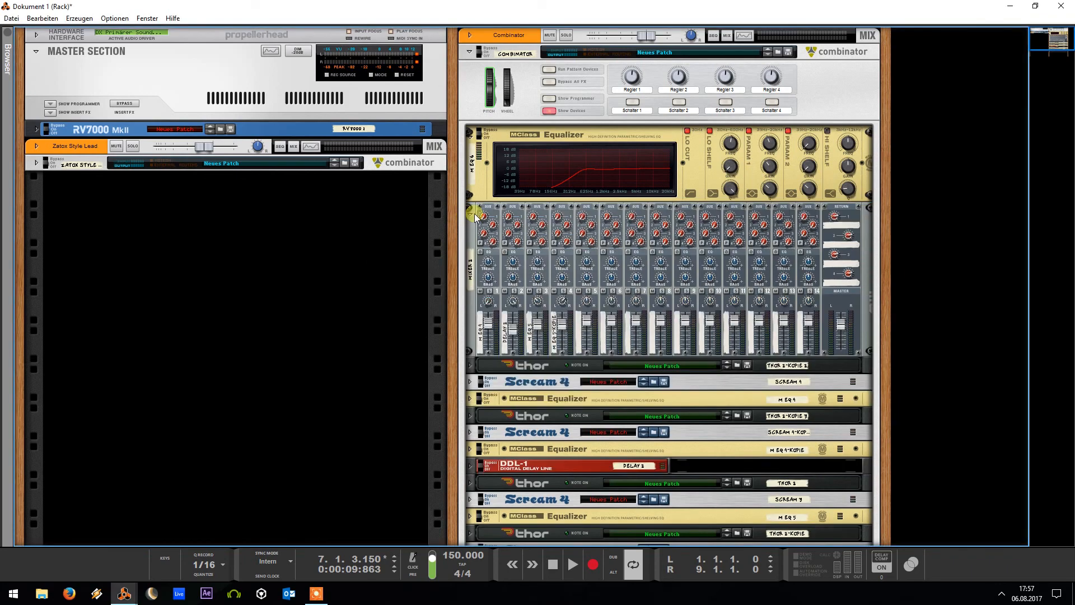
Fold the mixer and the new equalizer, and select the Combinator
left_click(470, 211)
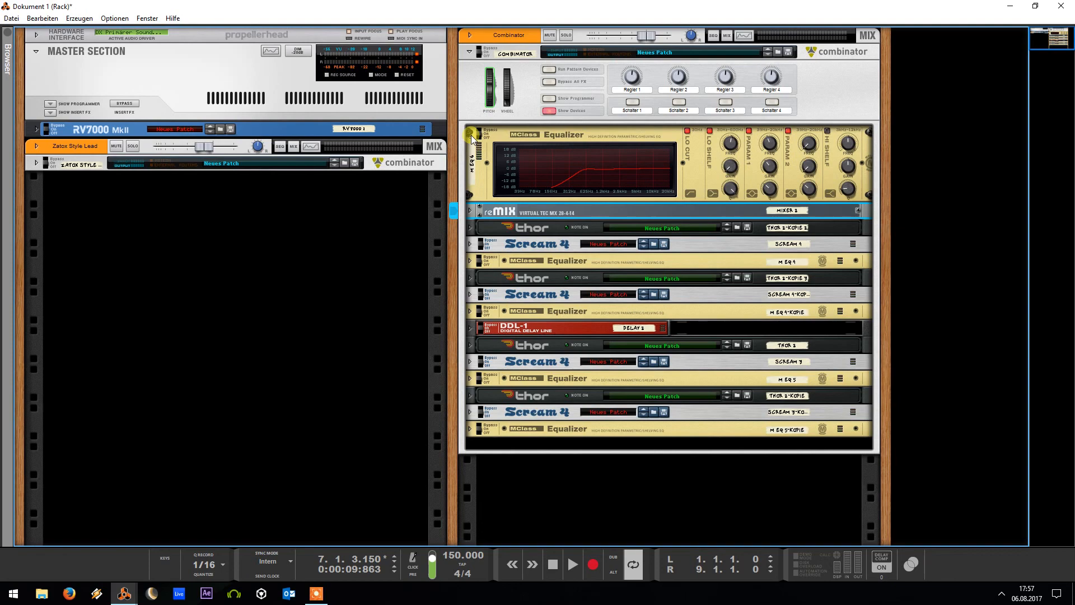
left_click(471, 134)
left_click(464, 96)
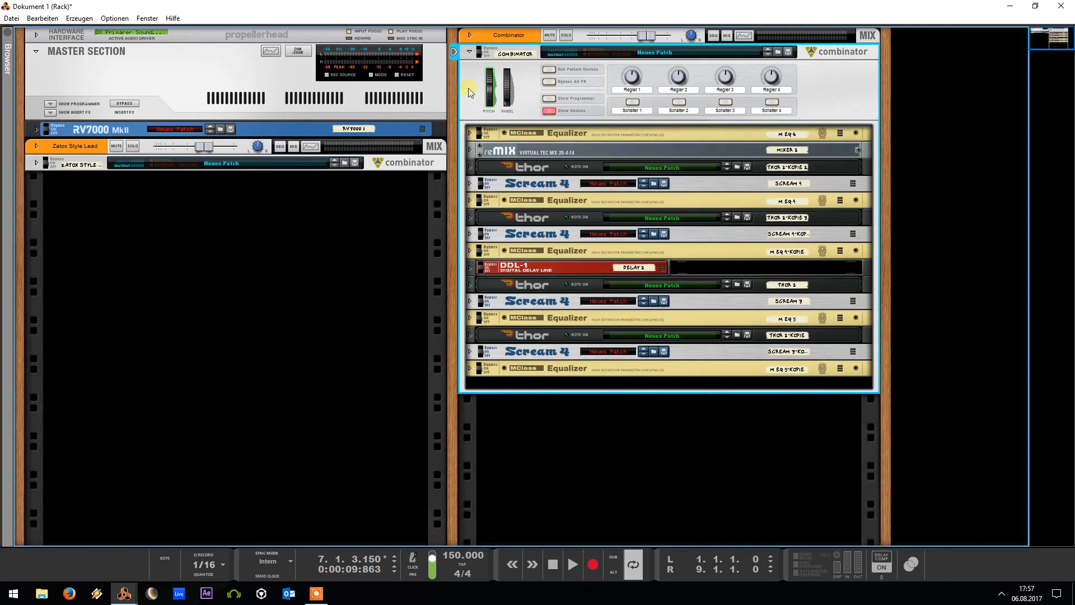
Play the looped melody through the lead, switching between the sequencer and the rack while listening
key("alt+Tab")
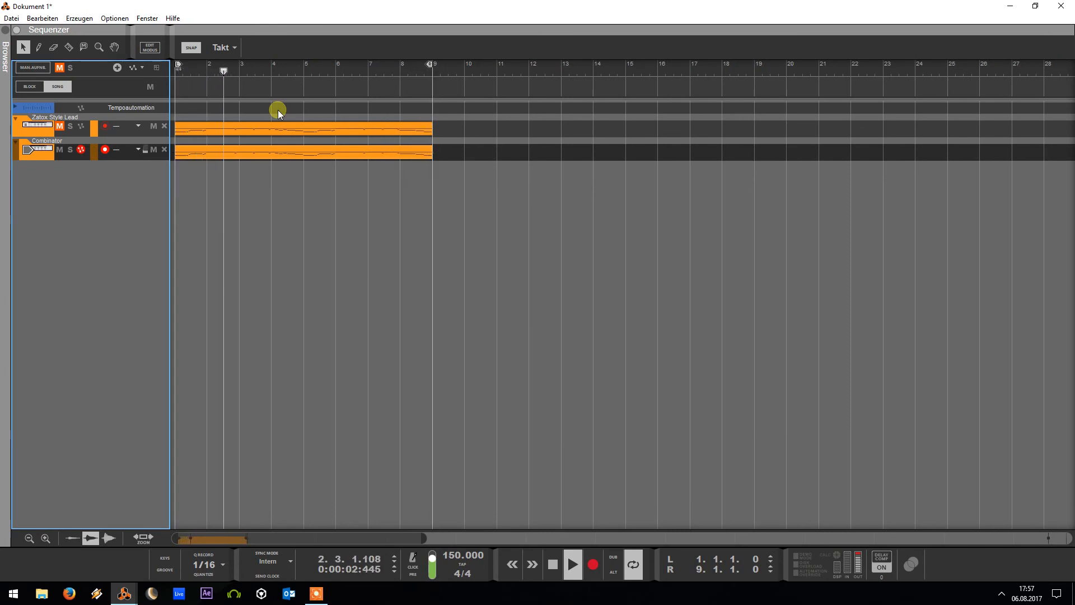
key("alt+Tab")
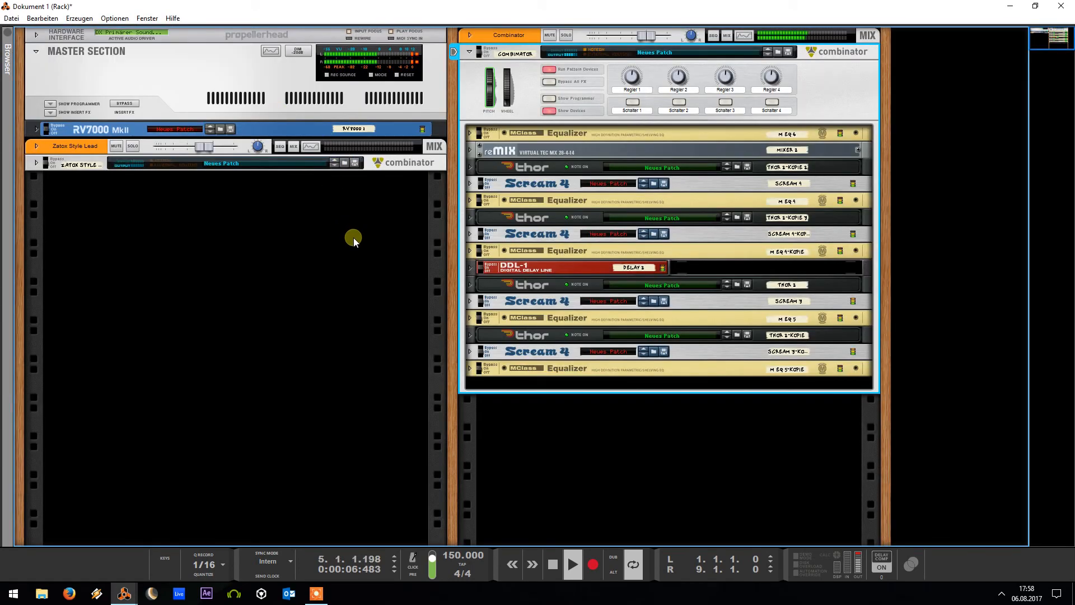
key("alt+Tab")
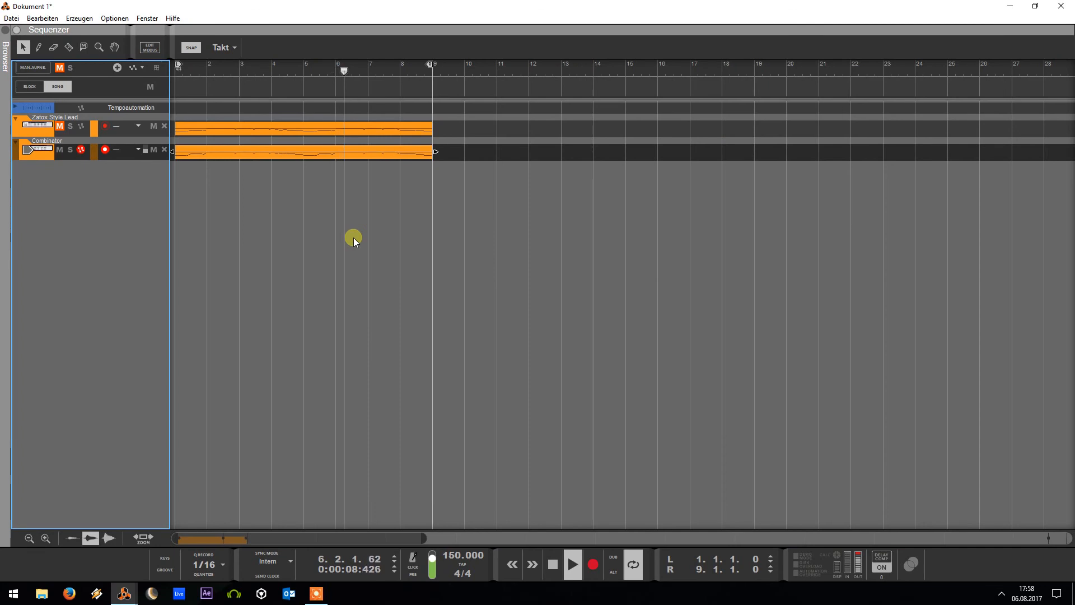